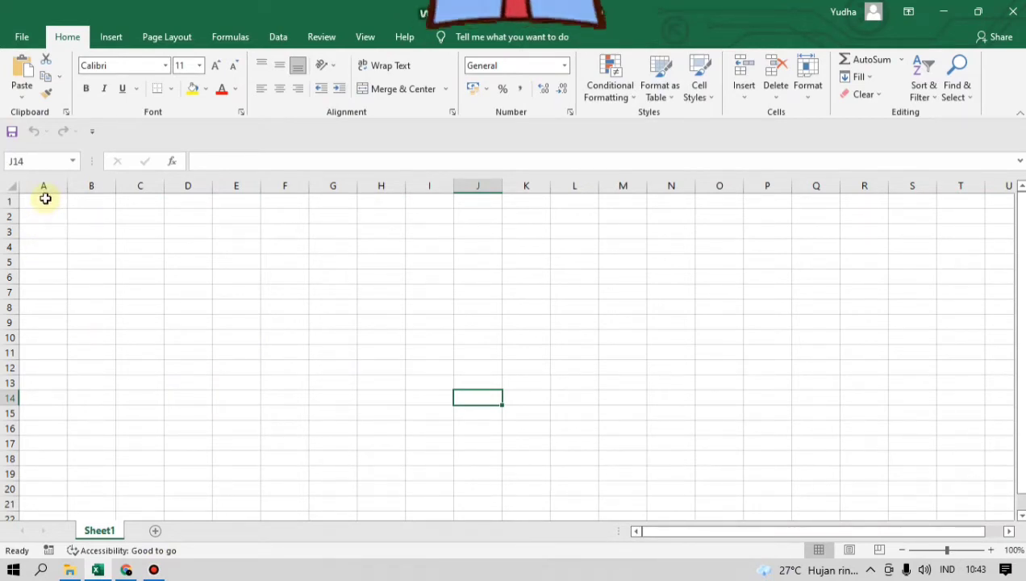
# - Merge and center cells A1 through E1 into one title cell
pyautogui.click(44, 199)
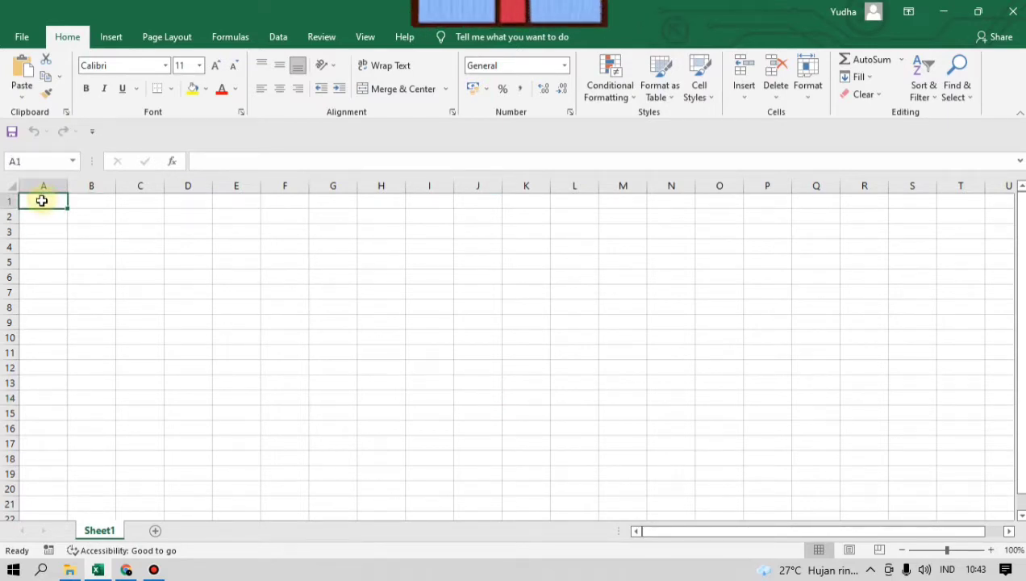
pyautogui.click(90, 200)
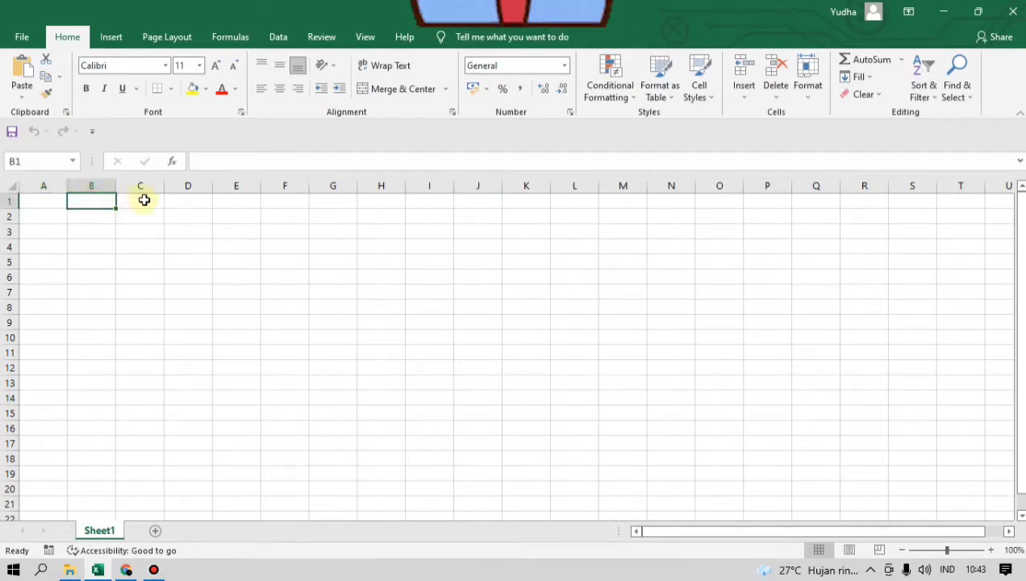
pyautogui.click(144, 201)
pyautogui.click(181, 200)
pyautogui.click(250, 203)
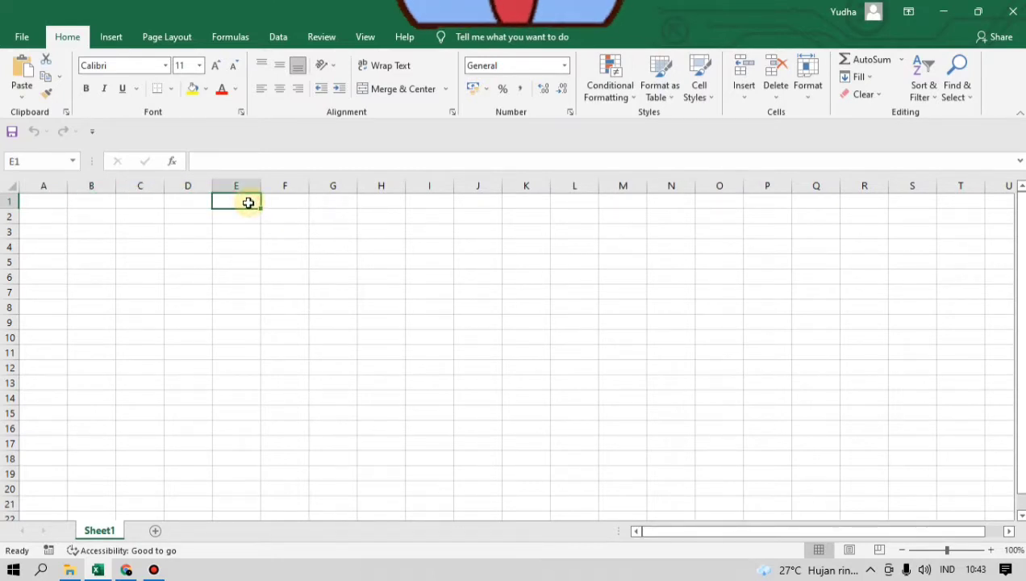
pyautogui.click(44, 198)
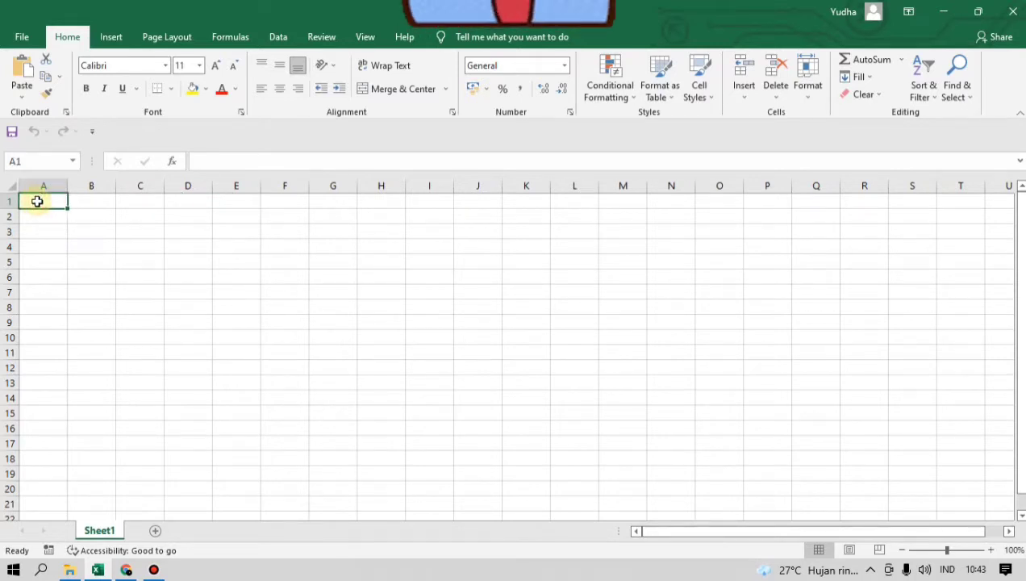
pyautogui.moveTo(46, 199); pyautogui.dragTo(219, 206)
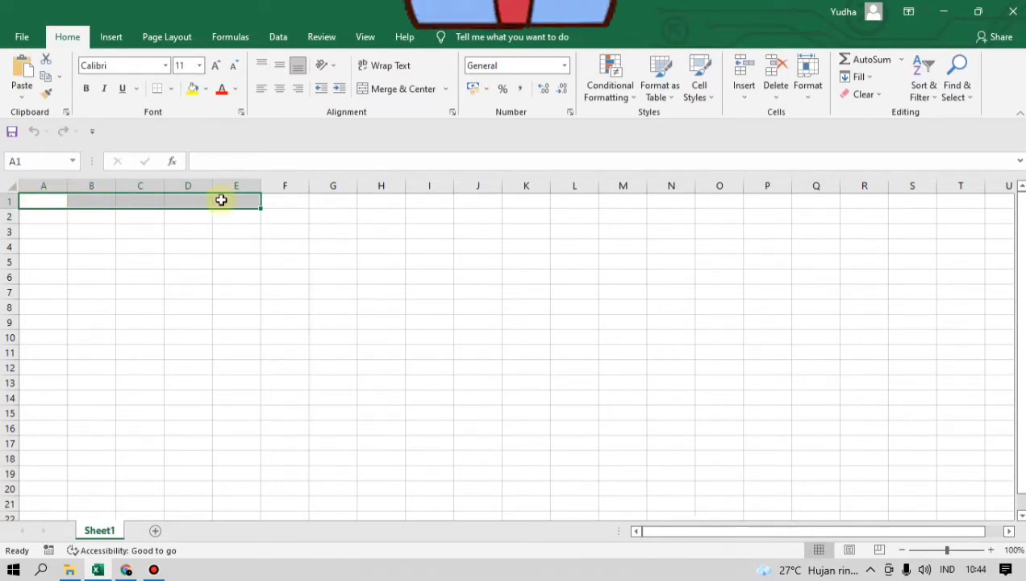
pyautogui.click(383, 91)
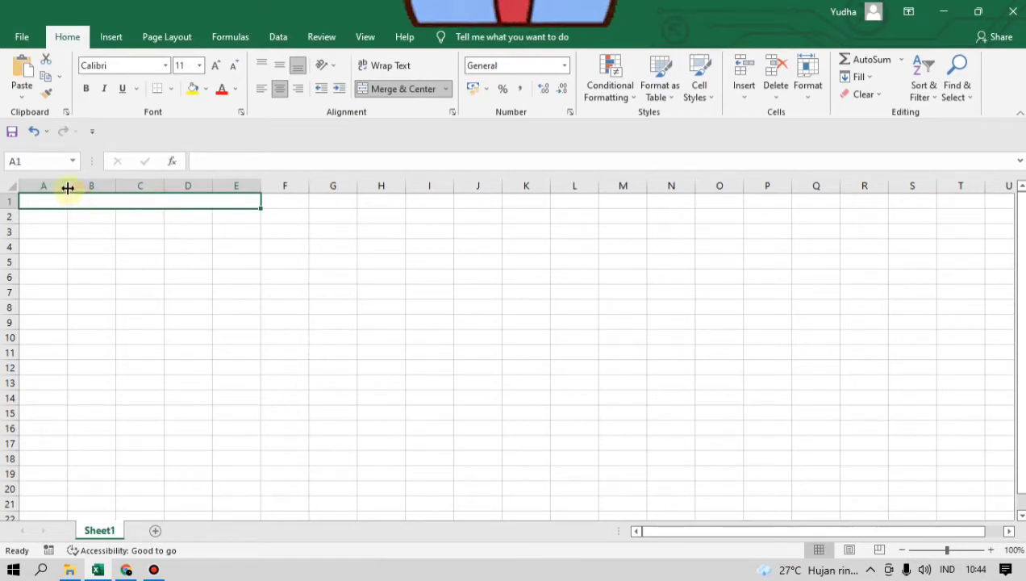
# - Widen columns A through E, bringing column C to 20.29
pyautogui.moveTo(68, 187); pyautogui.dragTo(68, 187)
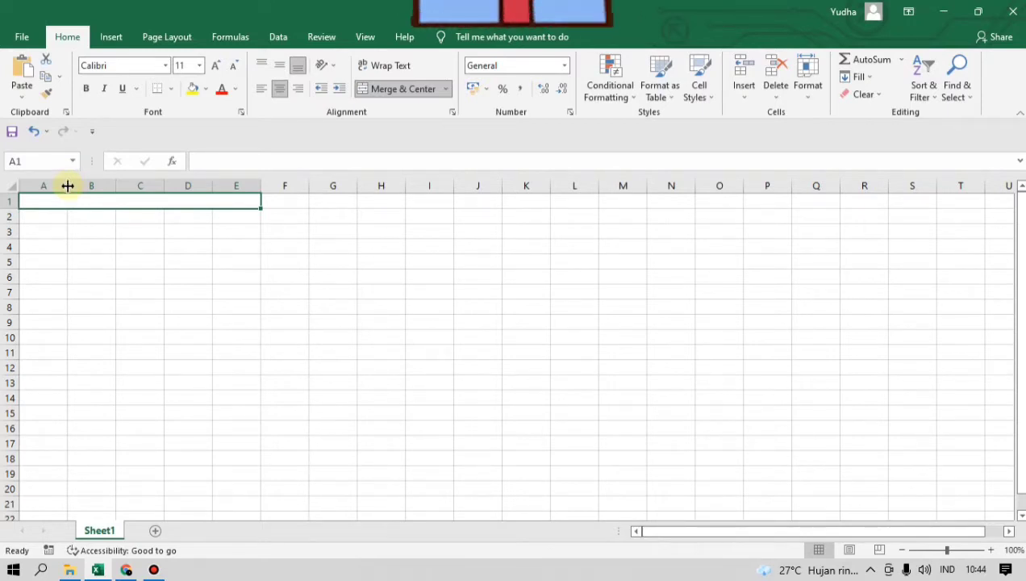
pyautogui.moveTo(68, 186); pyautogui.dragTo(152, 195)
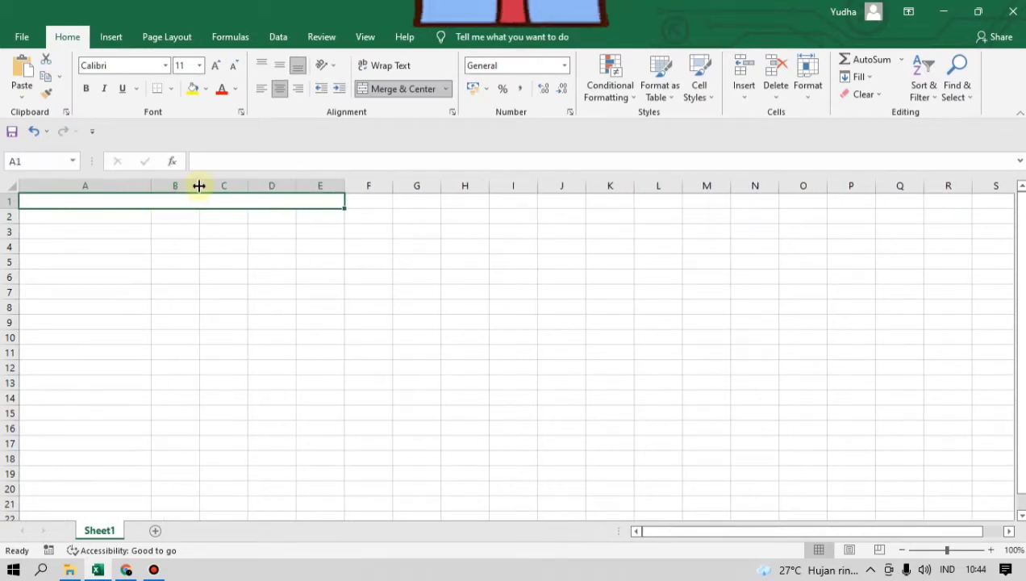
pyautogui.moveTo(199, 185); pyautogui.dragTo(855, 206)
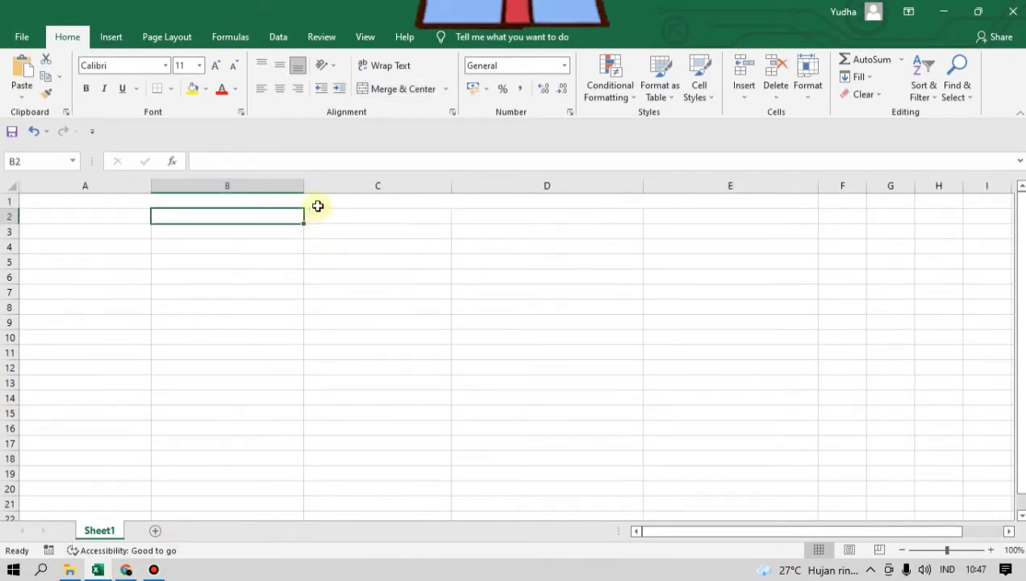
# - Merge A1:E1 with Alt+H, M, C and start typing the capitalised title JENIS-JENIS TANAMAN
pyautogui.press('Up')
pyautogui.press('Left')
pyautogui.hotkey('shift', 'Right')
pyautogui.hotkey('shift', 'Right')
pyautogui.hotkey('shift', 'Right')
pyautogui.hotkey('alt', 'h')
pyautogui.write('mcJenis')
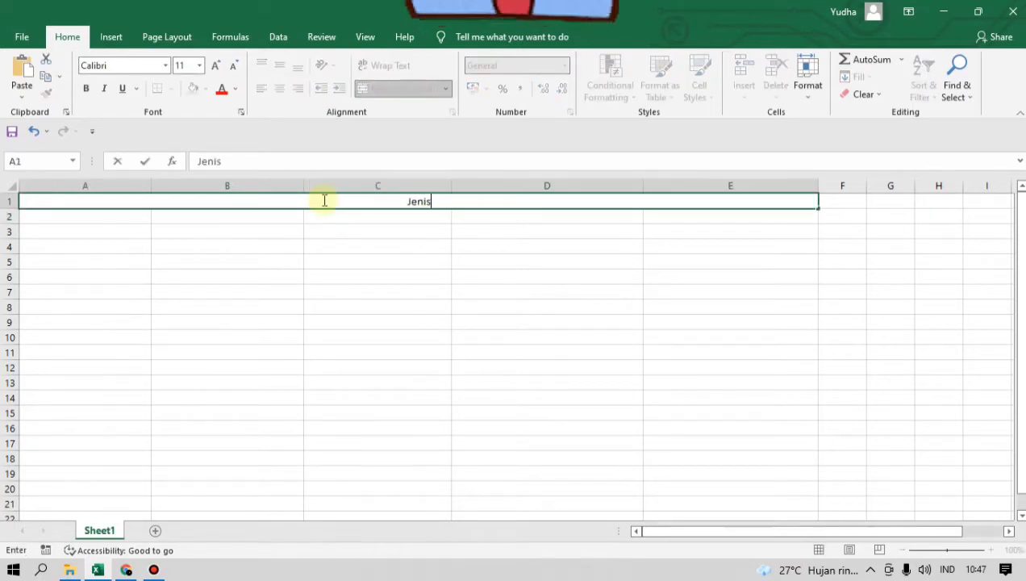
pyautogui.press('BackSpace')
pyautogui.press('BackSpace')
pyautogui.press('BackSpace')
pyautogui.press('BackSpace')
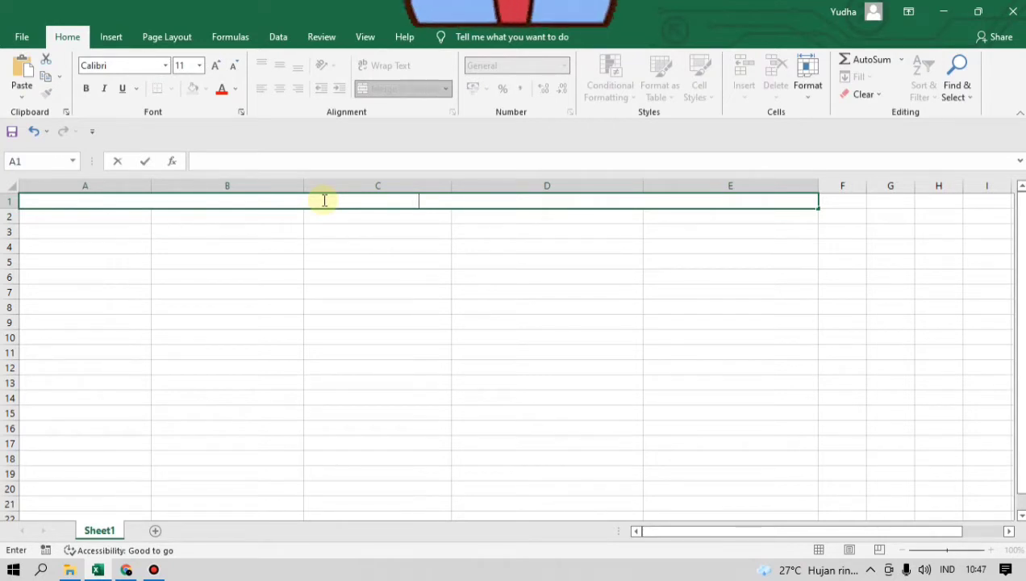
pyautogui.write('JENI')
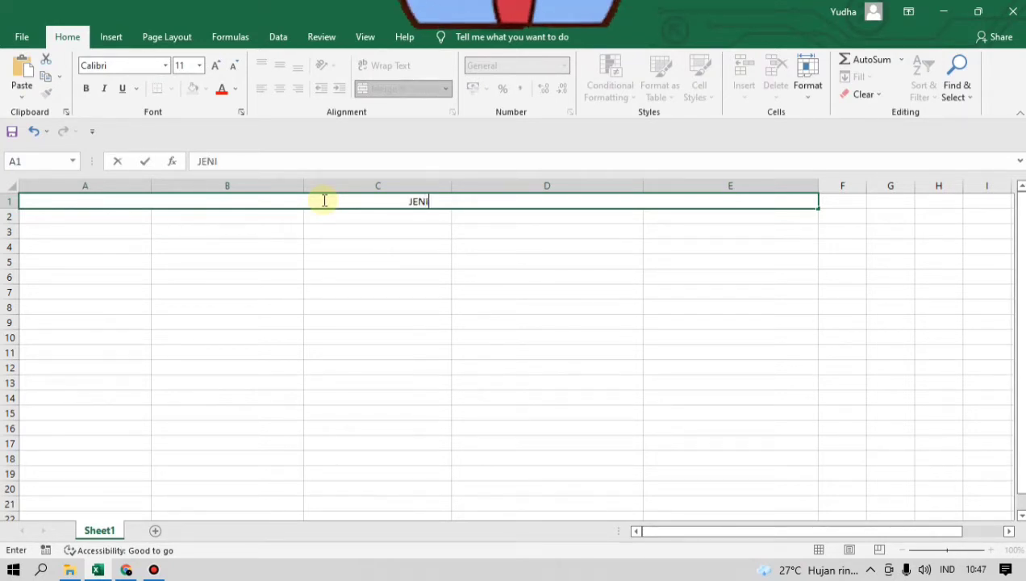
pyautogui.write('S-')
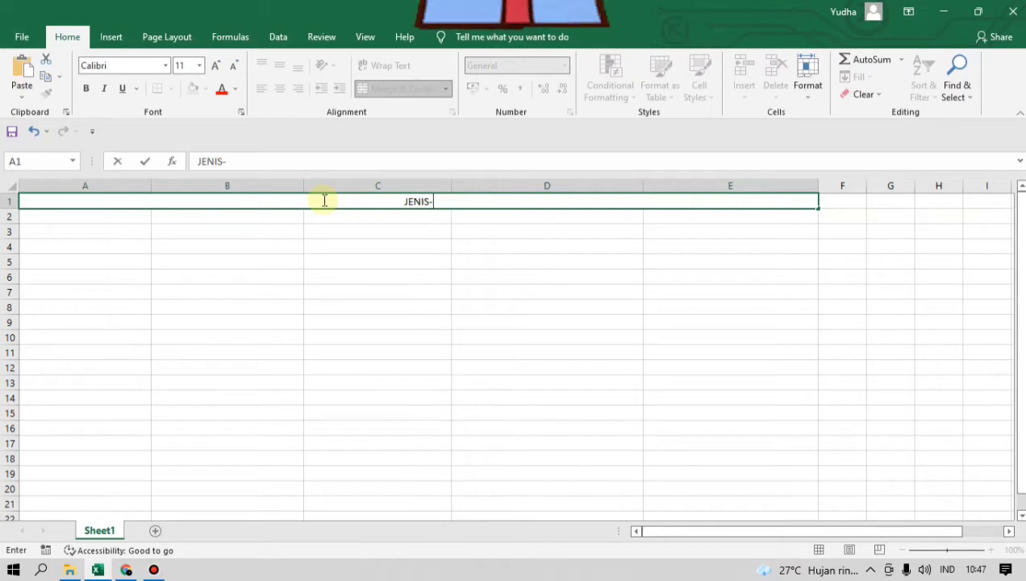
pyautogui.write('JENIS TANA')
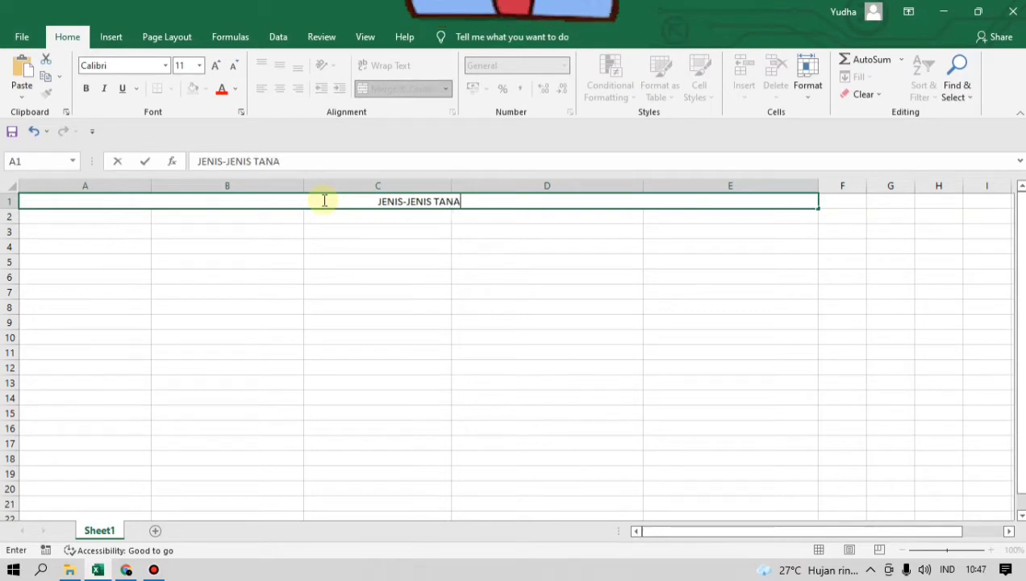
pyautogui.write('MAN')
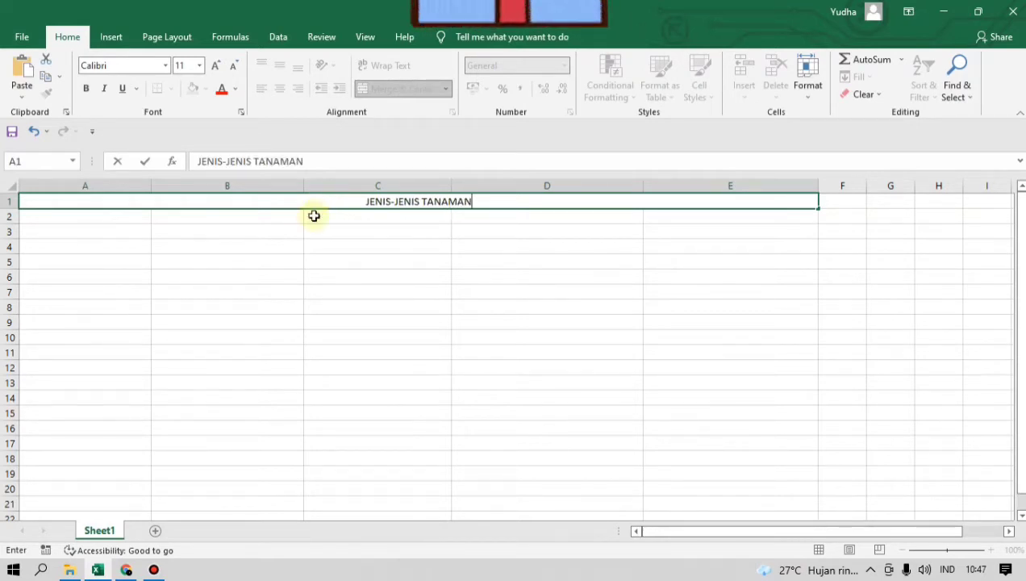
# - Commit the title and enter headers NAMA TANAMAN, GAMBAR and MANFAAT in A2:C2
pyautogui.click(112, 213)
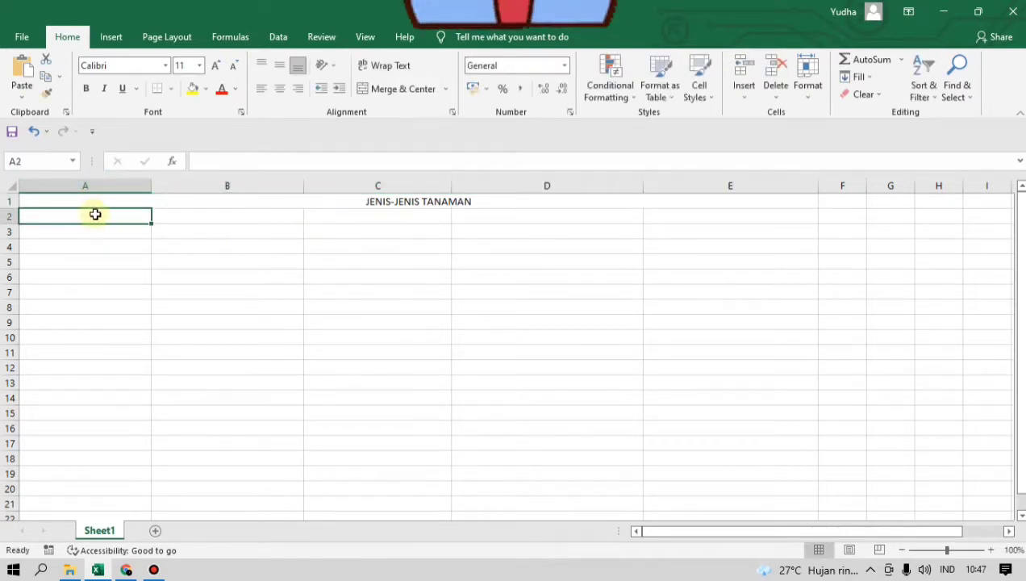
pyautogui.write('NAMA TAN')
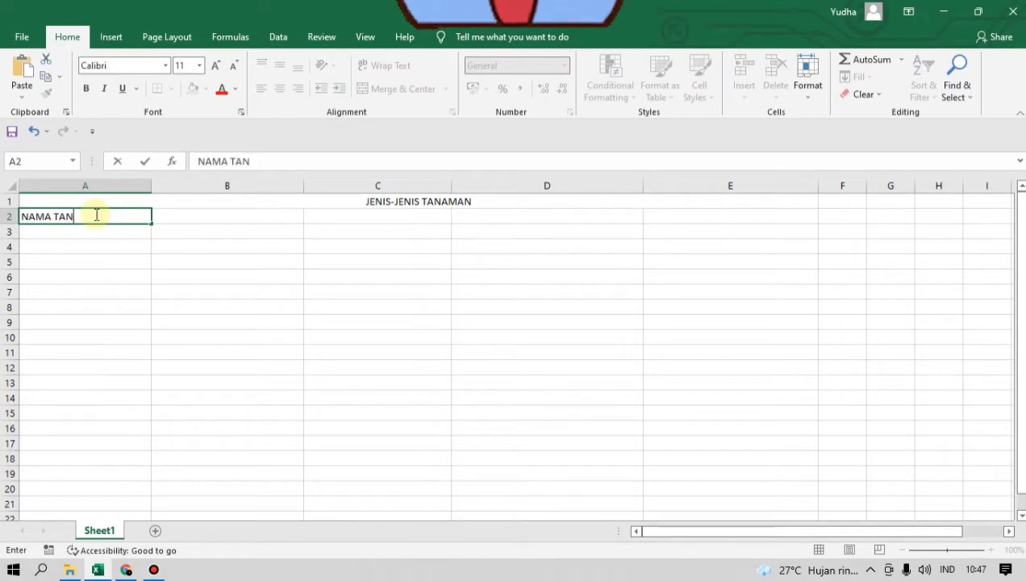
pyautogui.write('AMAN')
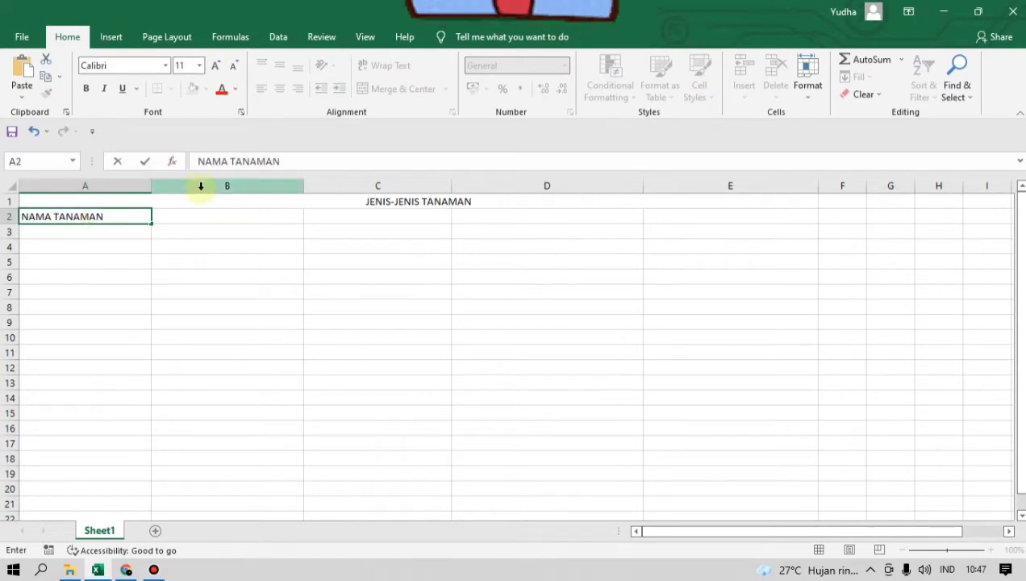
pyautogui.click(231, 221)
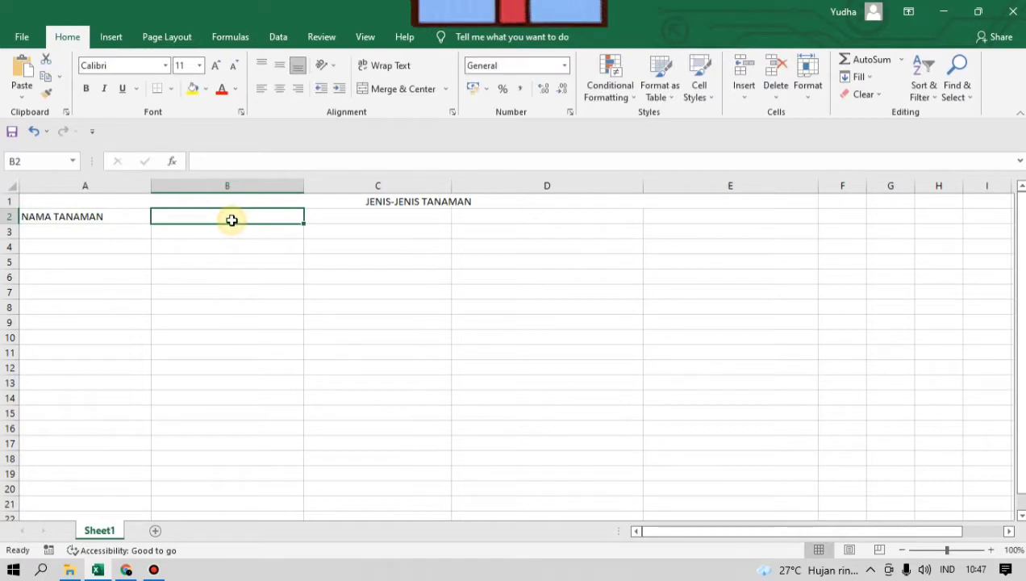
pyautogui.write('GA')
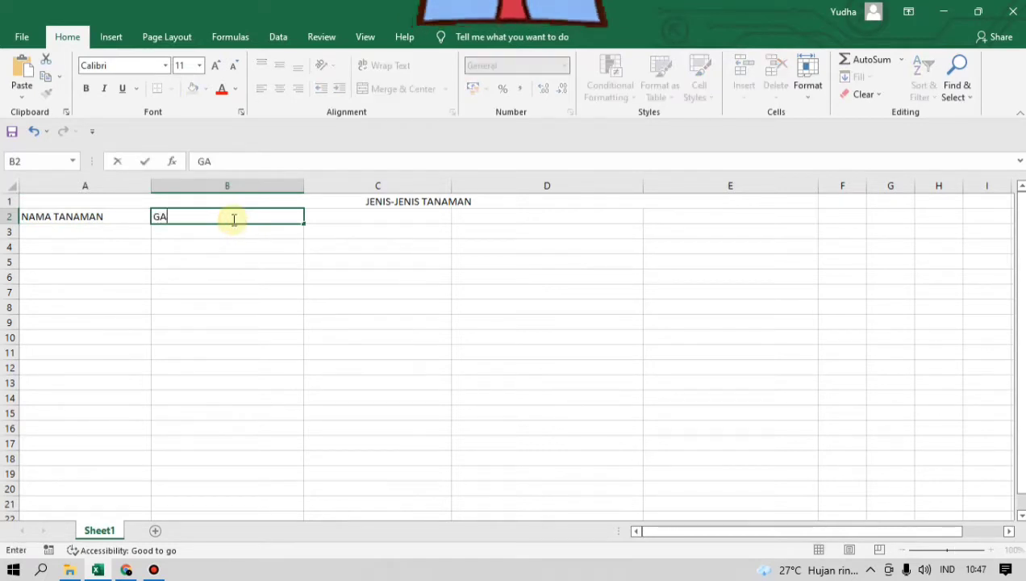
pyautogui.write('MBAR')
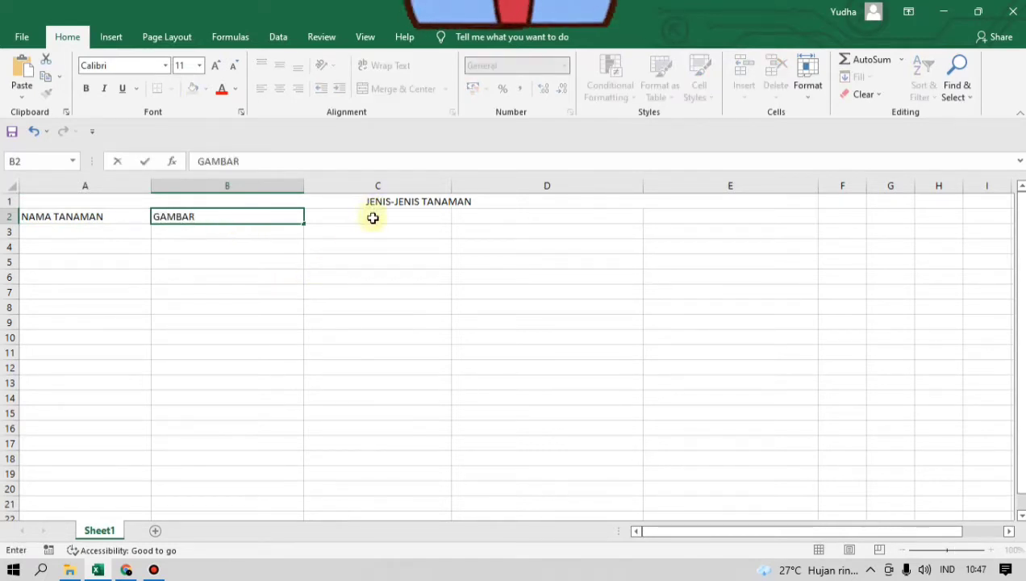
pyautogui.click(379, 217)
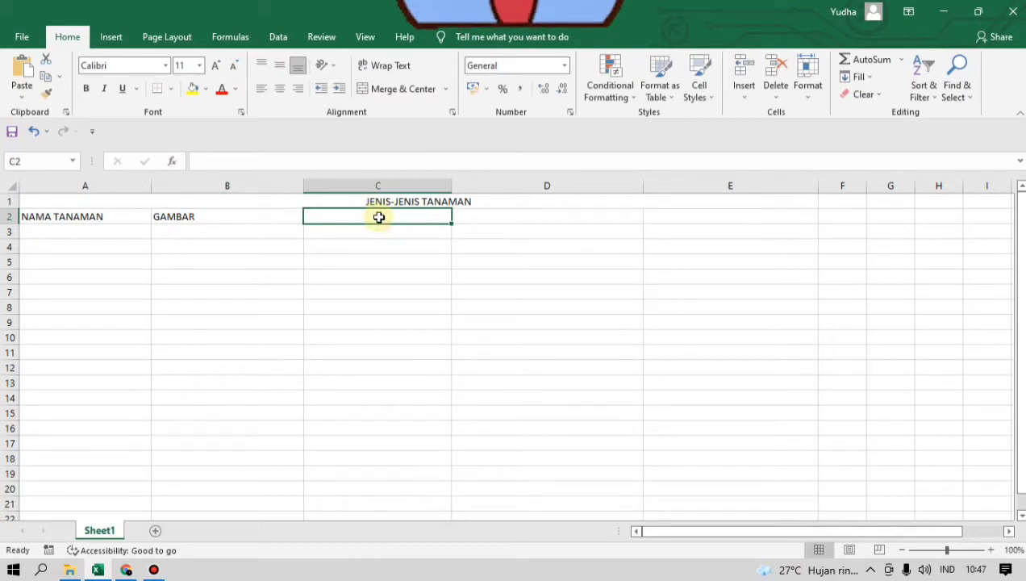
pyautogui.write('MANFAAT')
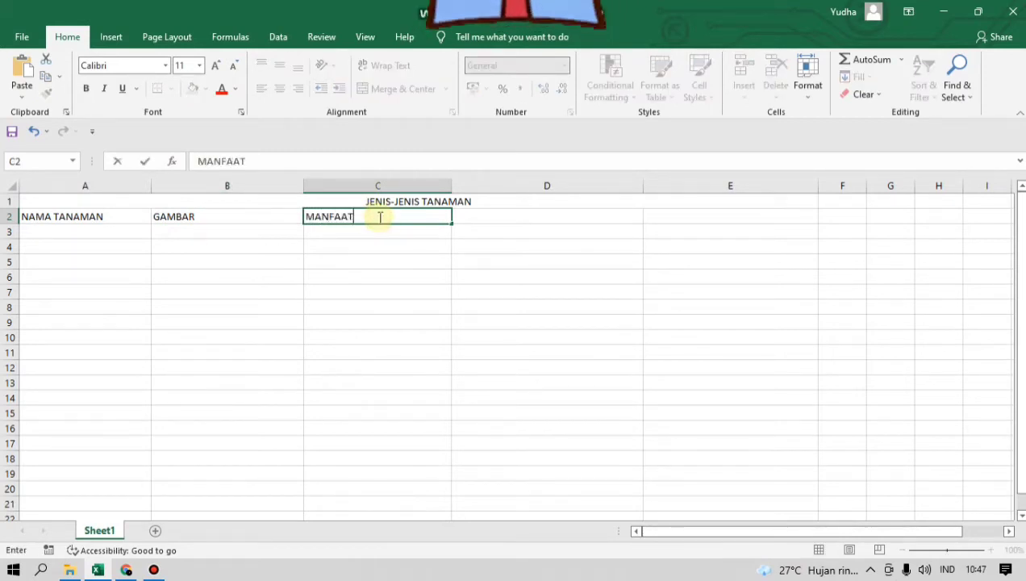
# - Enter APOTIK HIDUP in D2 and BUKAN APOTIK HIDUP in E2
pyautogui.click(532, 216)
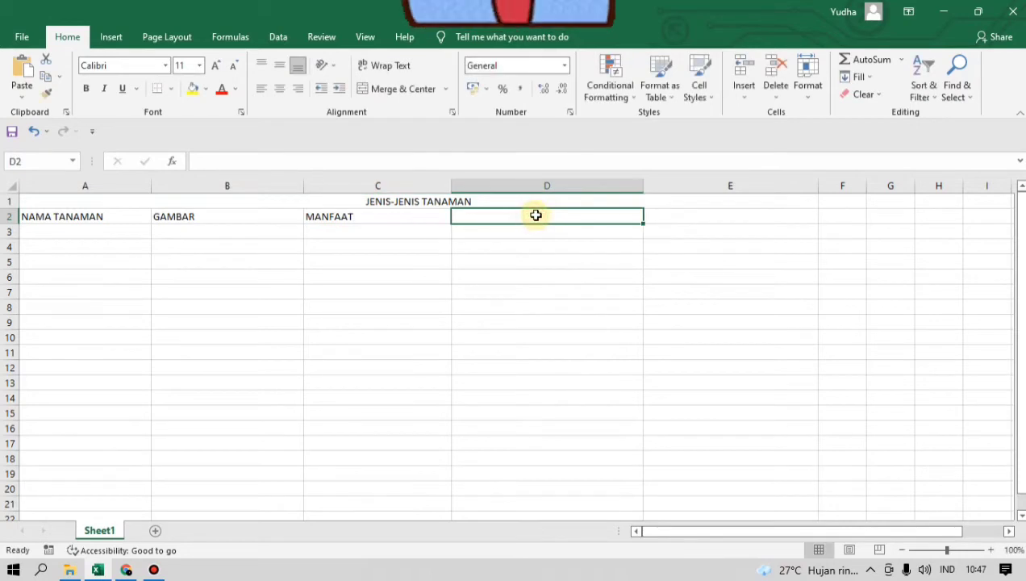
pyautogui.write('T')
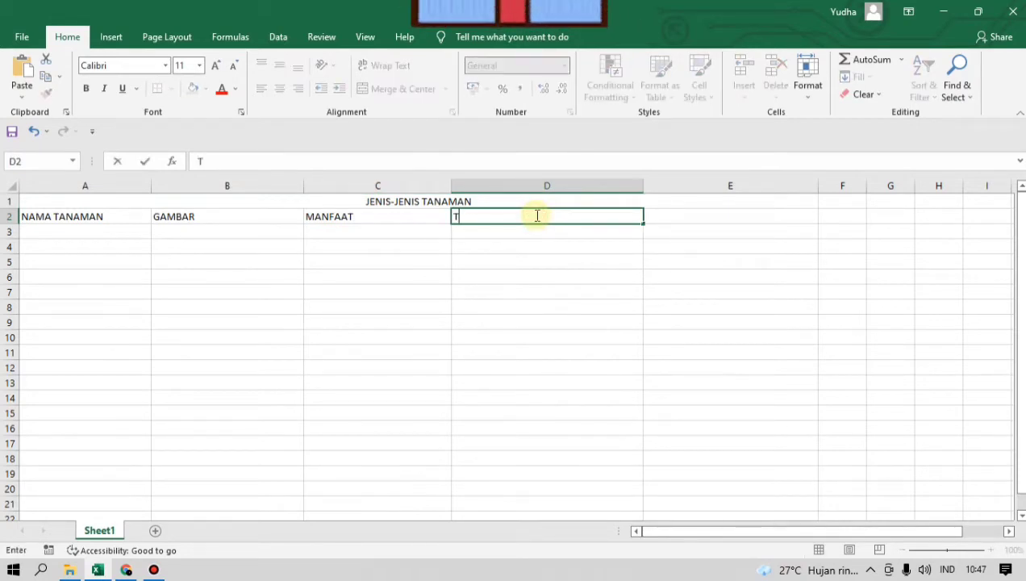
pyautogui.write('ANAMAN')
pyautogui.press('BackSpace')
pyautogui.press('BackSpace')
pyautogui.press('BackSpace')
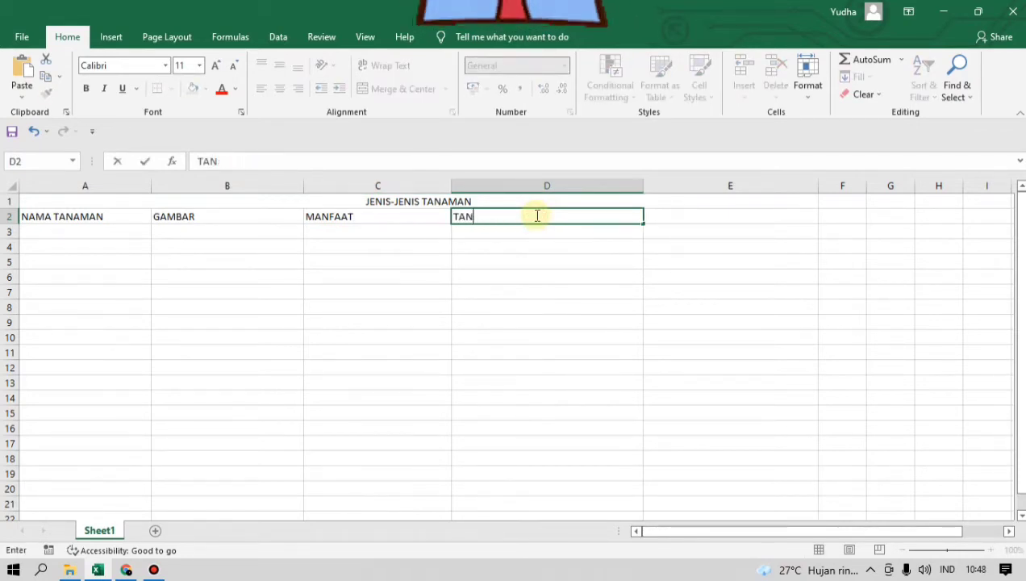
pyautogui.press('BackSpace')
pyautogui.press('BackSpace')
pyautogui.press('BackSpace')
pyautogui.write('APO')
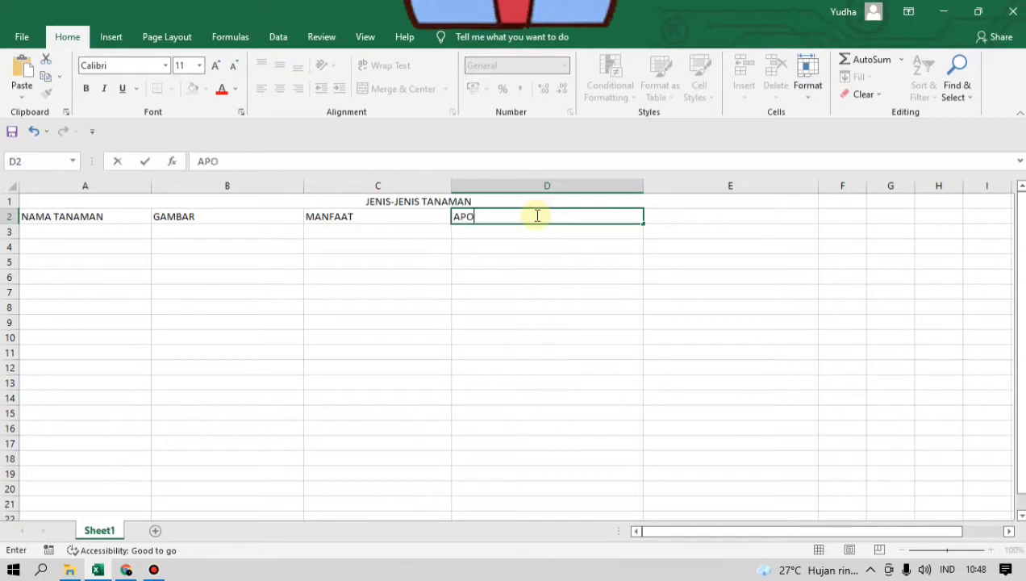
pyautogui.write('TIK HIDU')
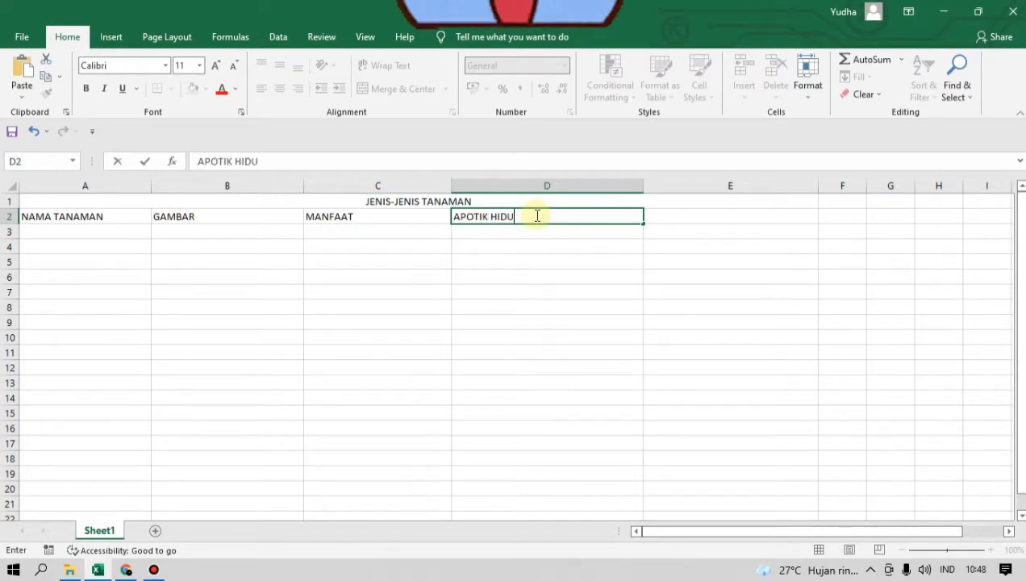
pyautogui.write('P')
pyautogui.click(716, 216)
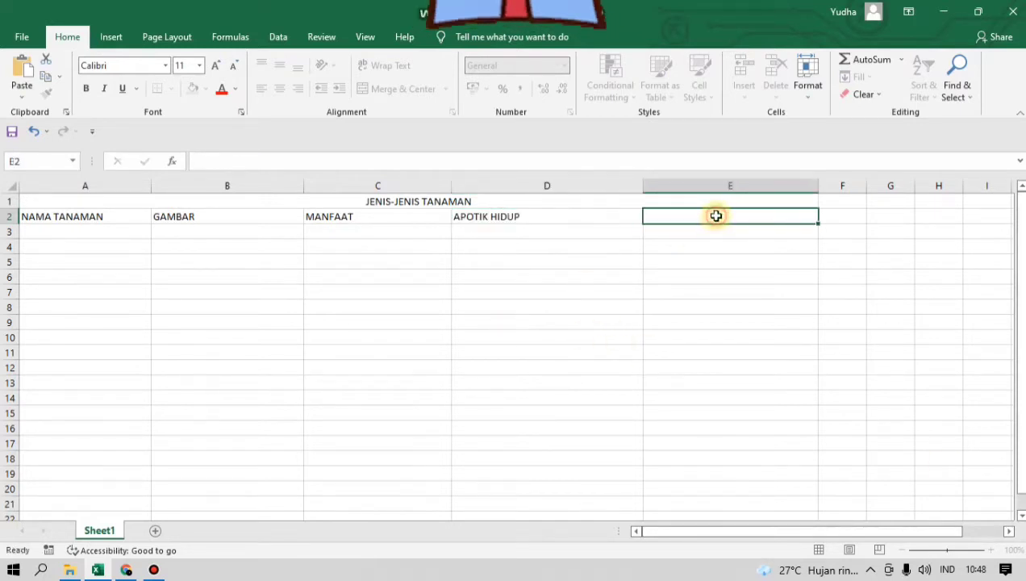
pyautogui.write('BUKAN A')
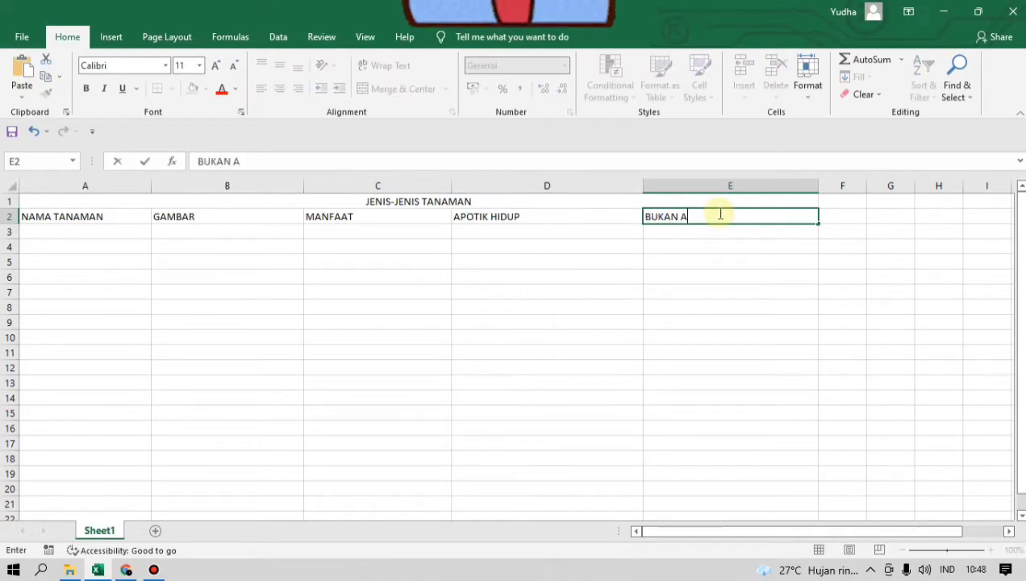
pyautogui.write('POTIK HID')
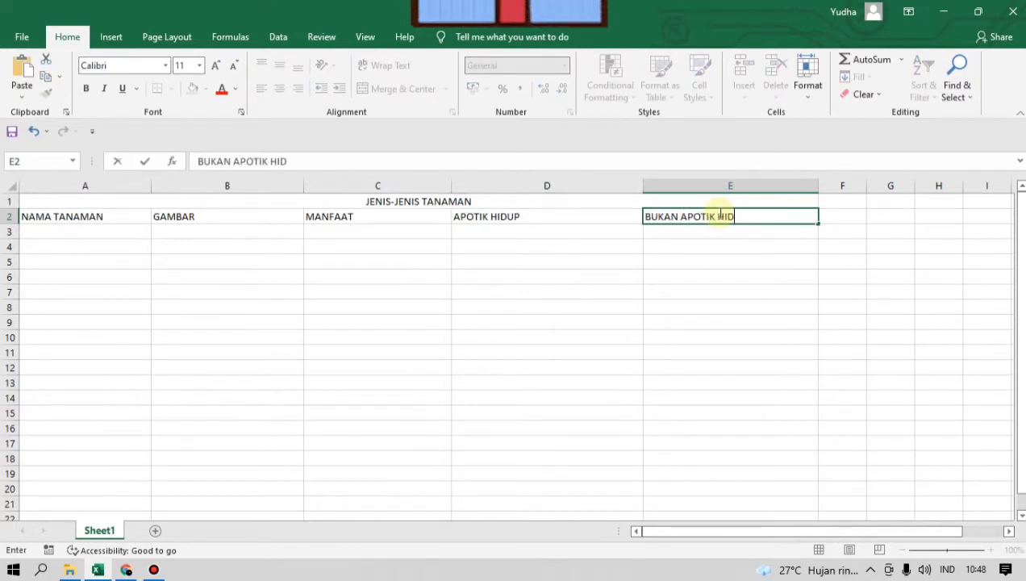
pyautogui.write('UP')
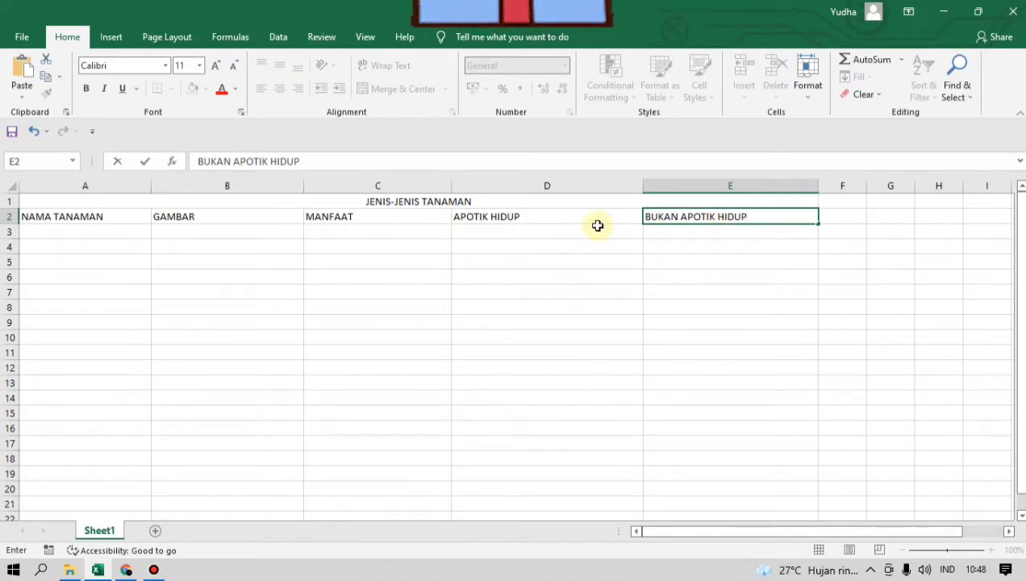
pyautogui.press('Return')
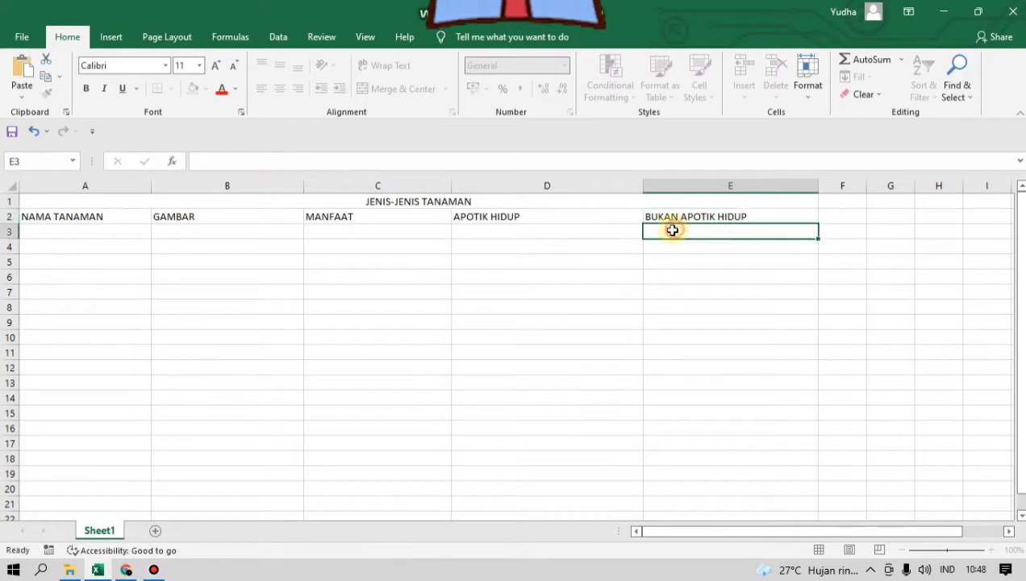
pyautogui.press('Home')
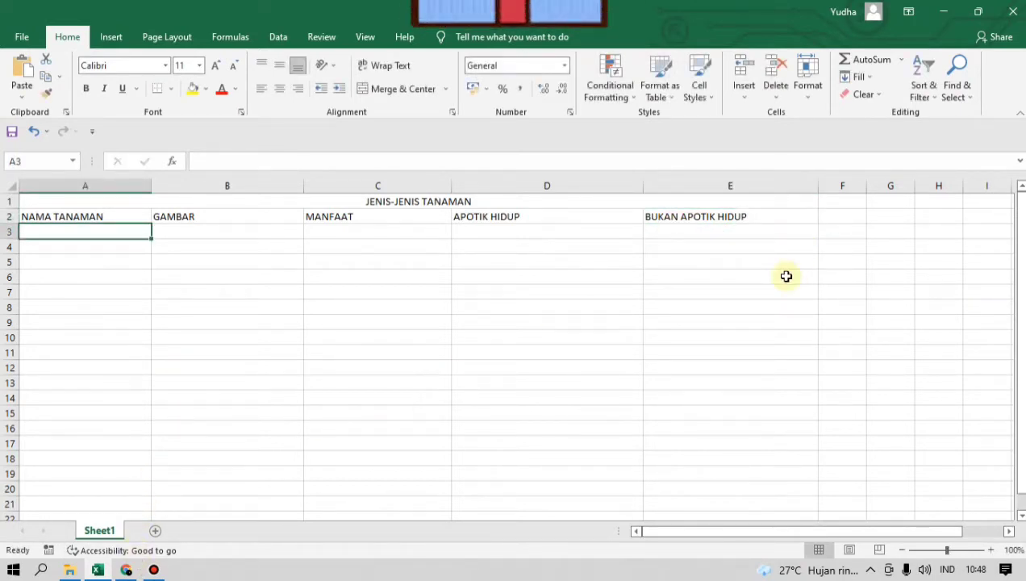
# - Type Lidah Buaya, Jahe, Tomat, Sirih and Wortel into cells A3 through A7
pyautogui.write('Li')
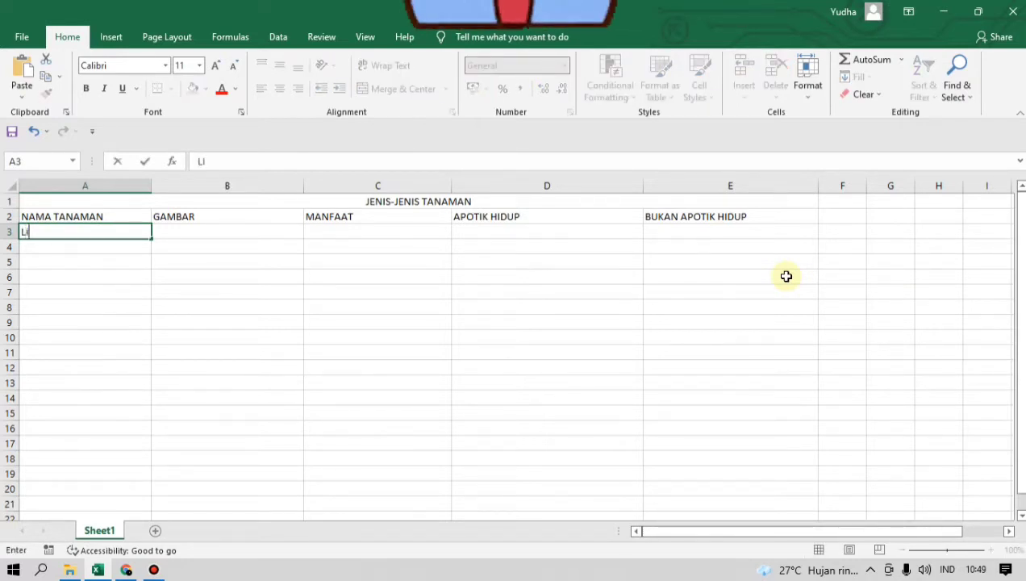
pyautogui.write('dah Buay')
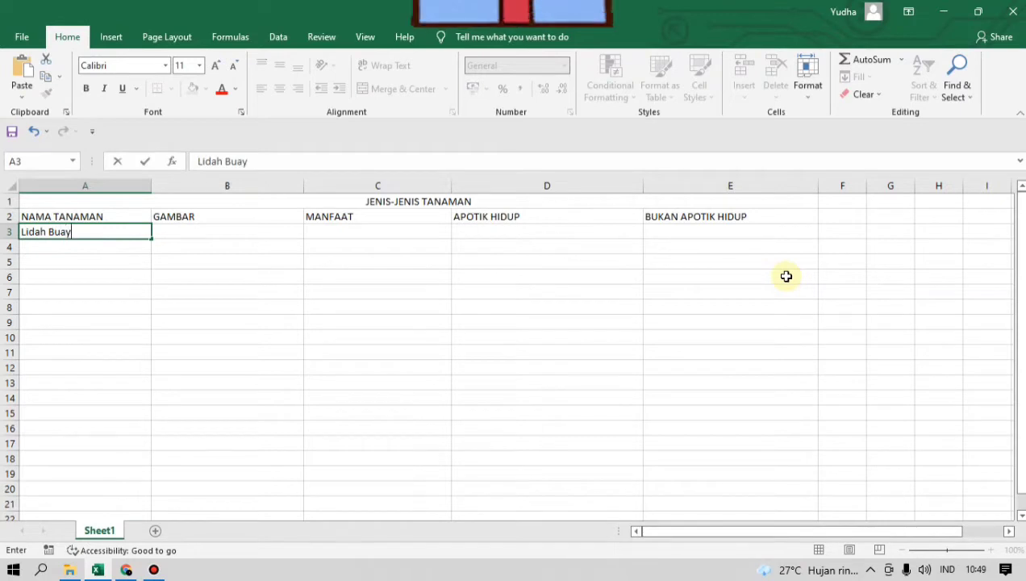
pyautogui.write('a')
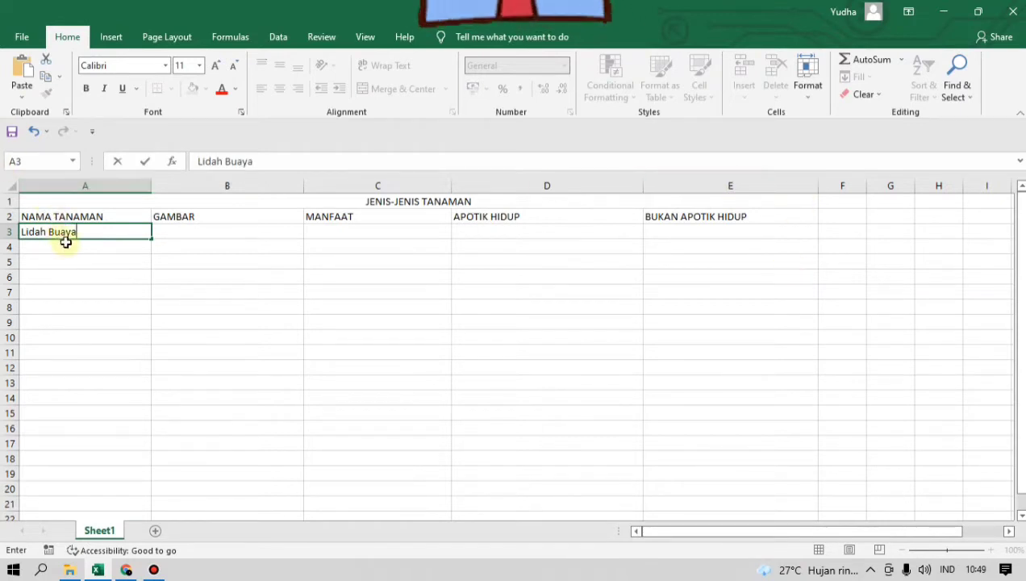
pyautogui.click(66, 244)
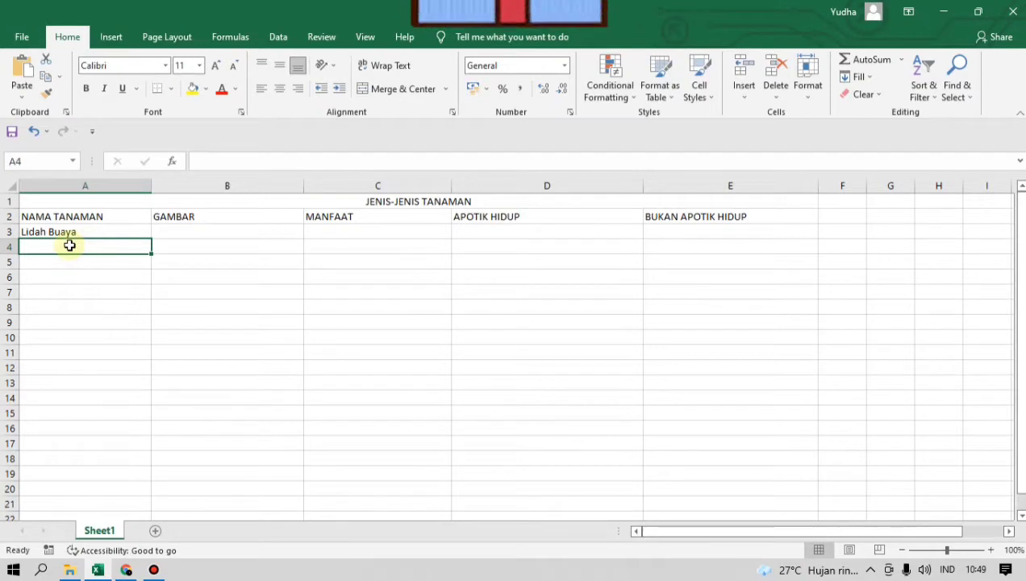
pyautogui.write('Jahe')
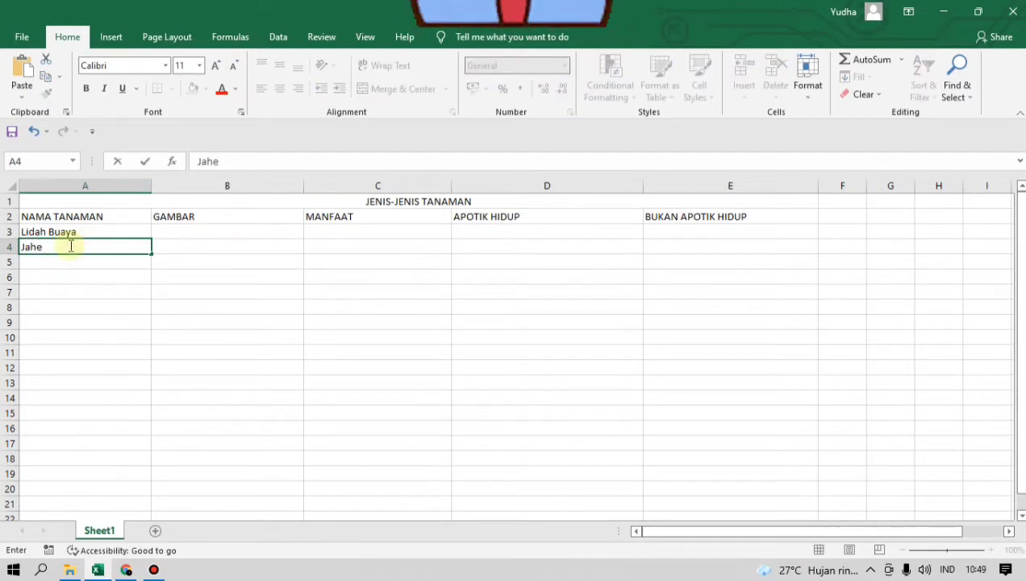
pyautogui.click(77, 257)
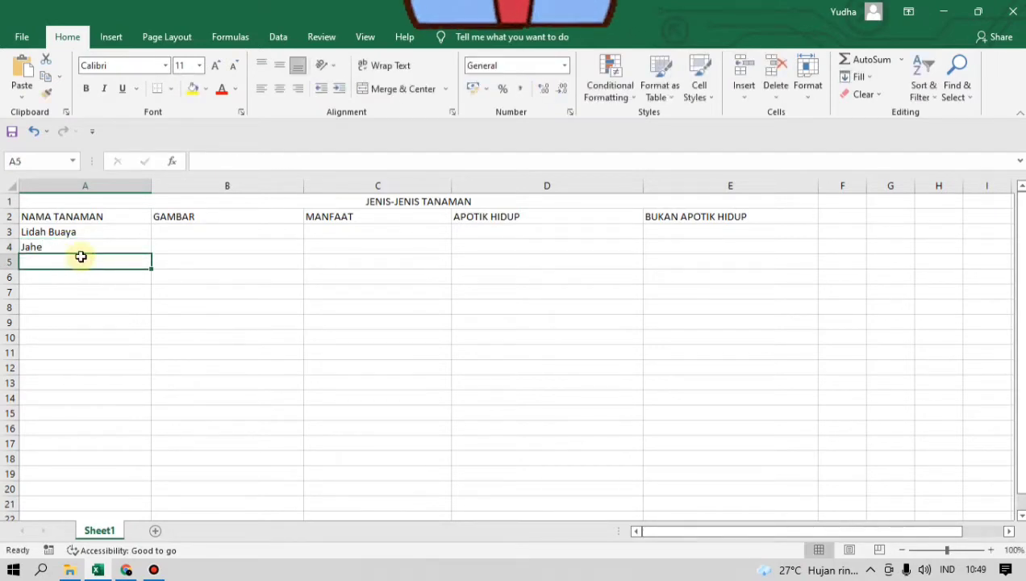
pyautogui.write('Tomat')
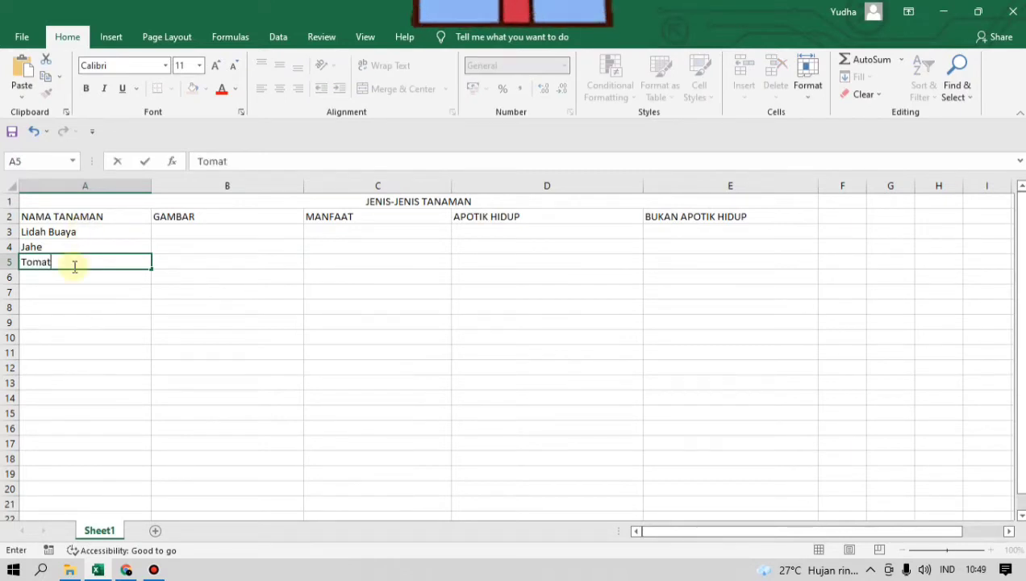
pyautogui.click(76, 278)
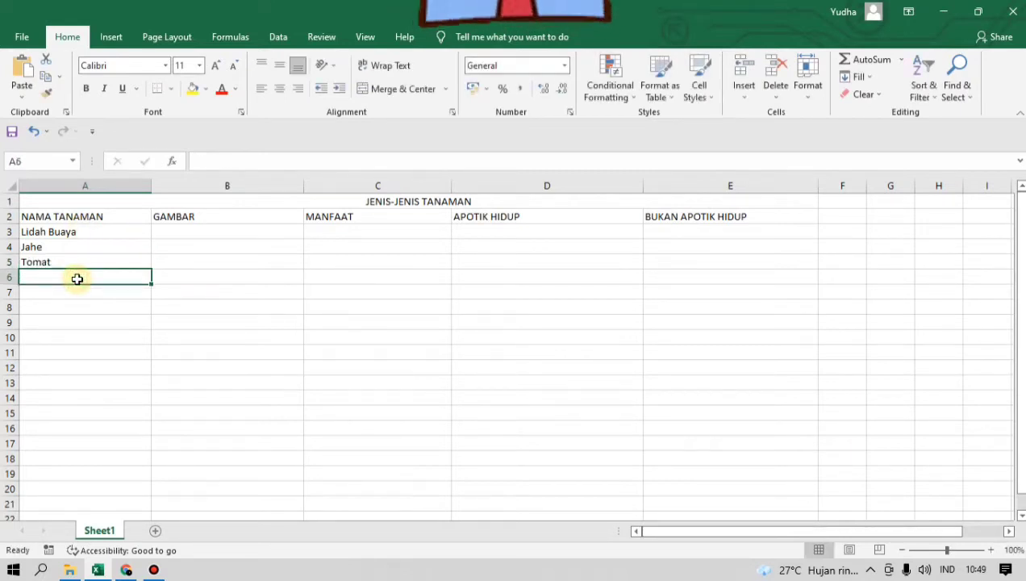
pyautogui.write('Sirih')
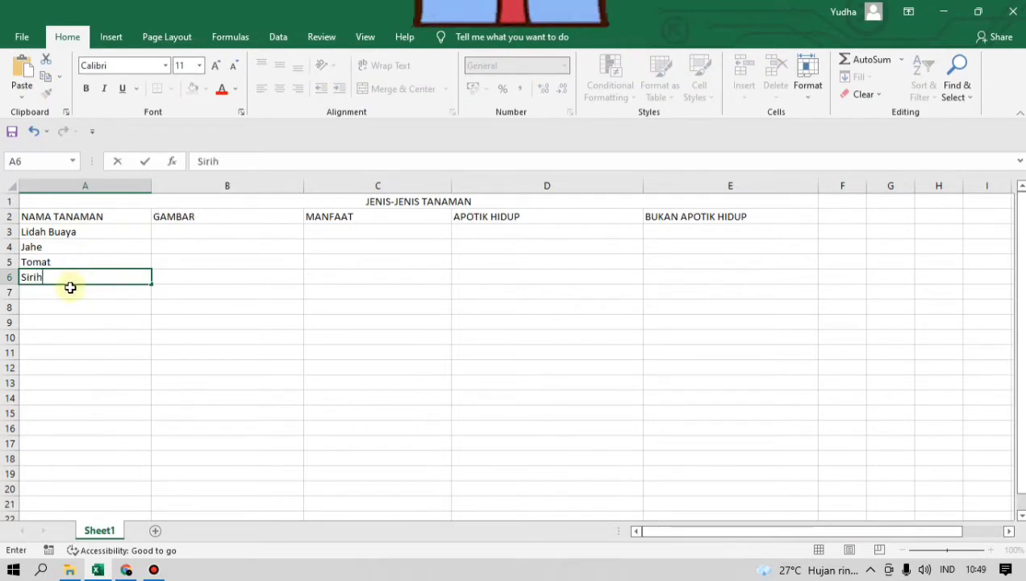
pyautogui.click(68, 292)
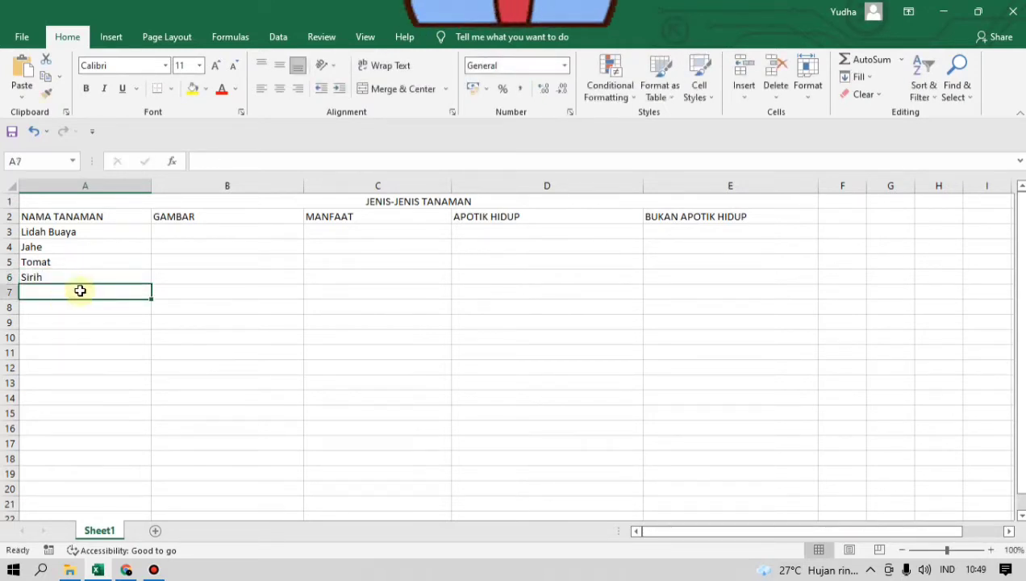
pyautogui.write('Wortel')
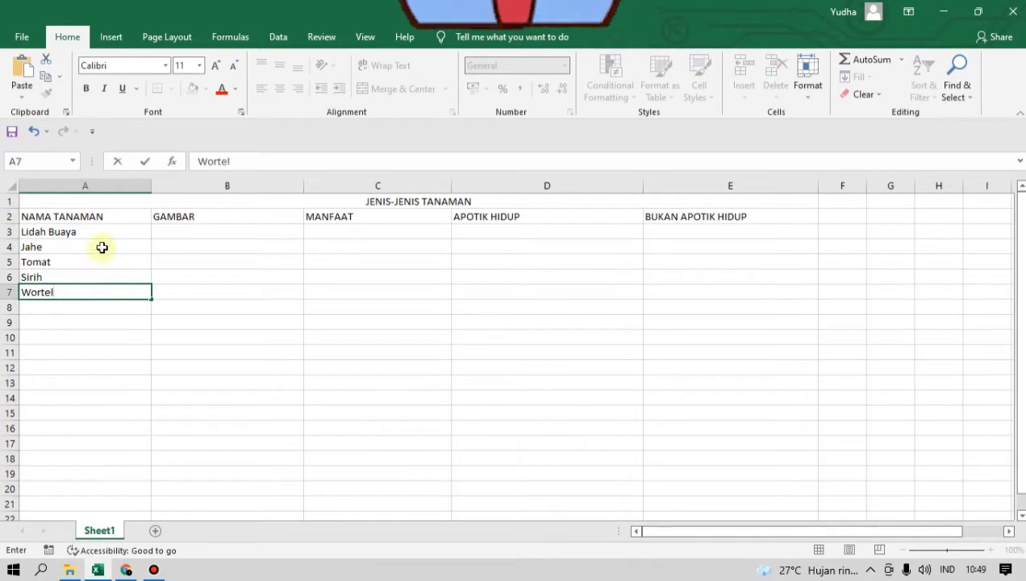
pyautogui.click(219, 311)
pyautogui.moveTo(205, 246); pyautogui.dragTo(205, 248)
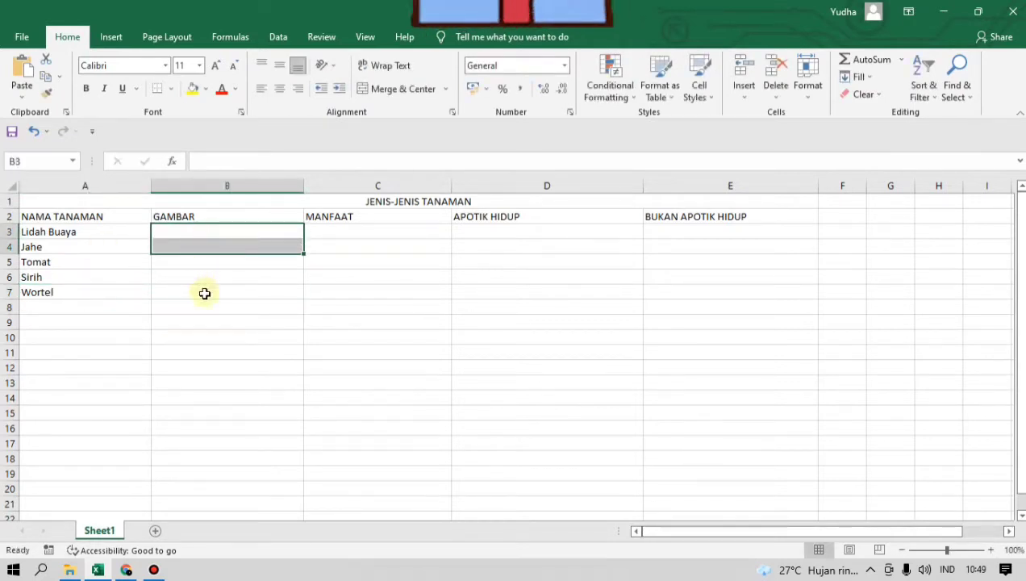
pyautogui.click(204, 292)
pyautogui.click(220, 307)
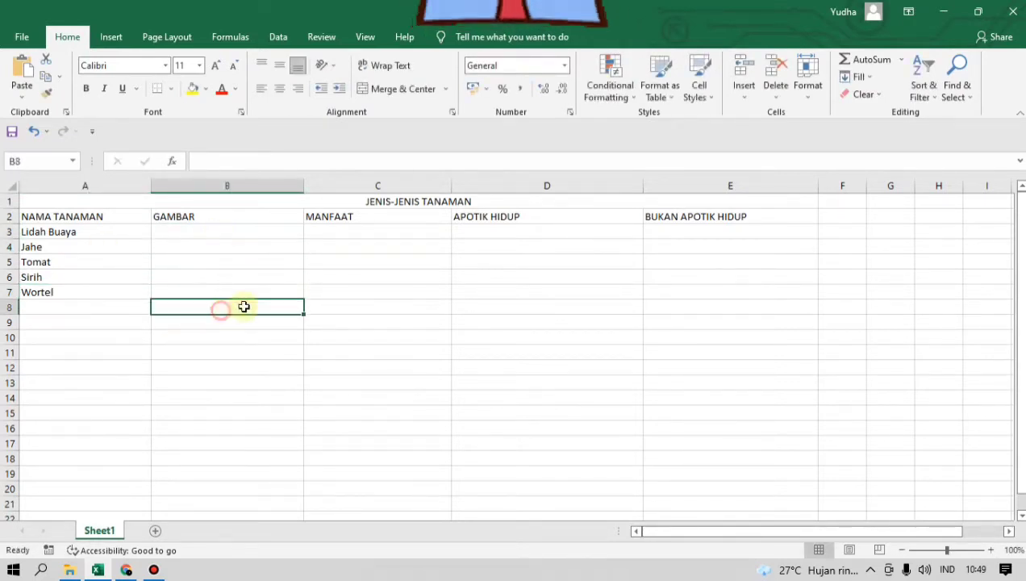
pyautogui.click(347, 232)
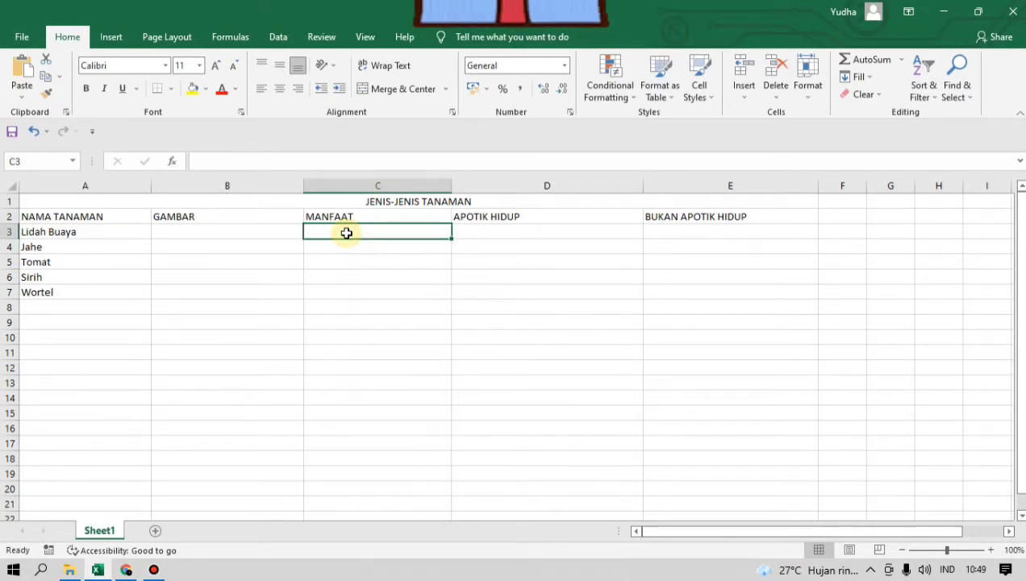
# - Write C3's Indonesian text: aloe vera, long known as a hair fertilizer, also eases coughs
pyautogui.write('Lid')
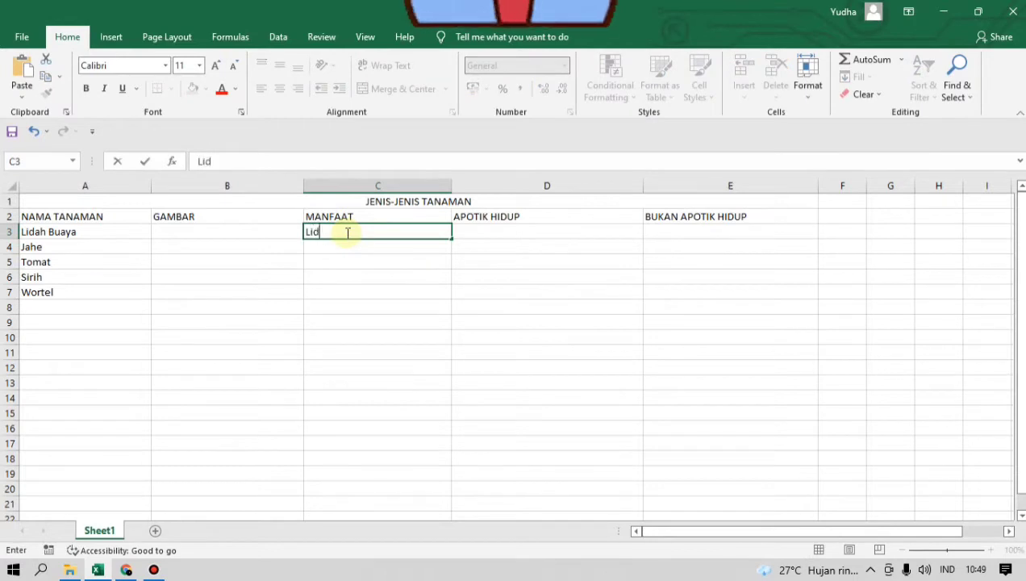
pyautogui.write('ah bua')
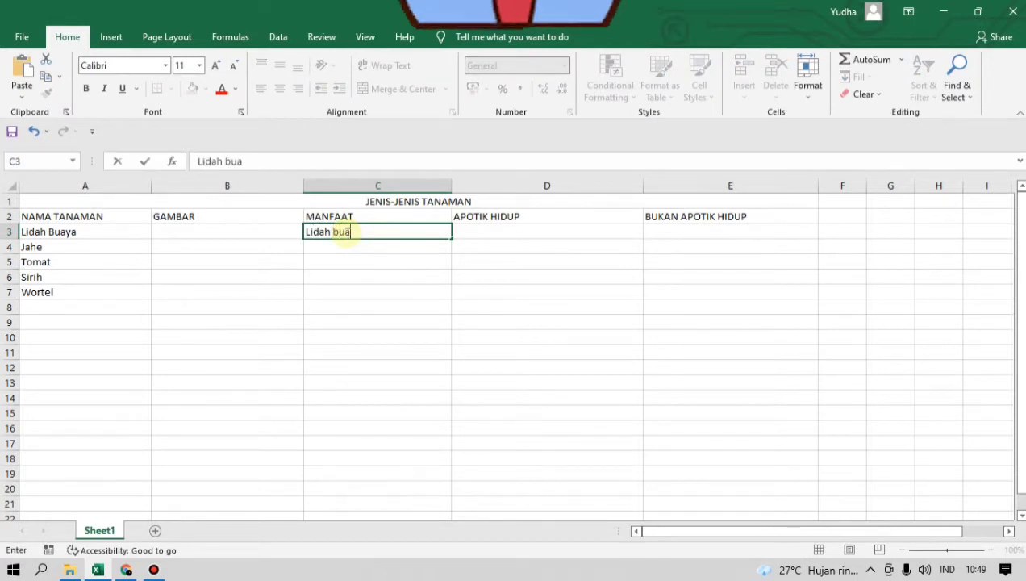
pyautogui.write('ya ata')
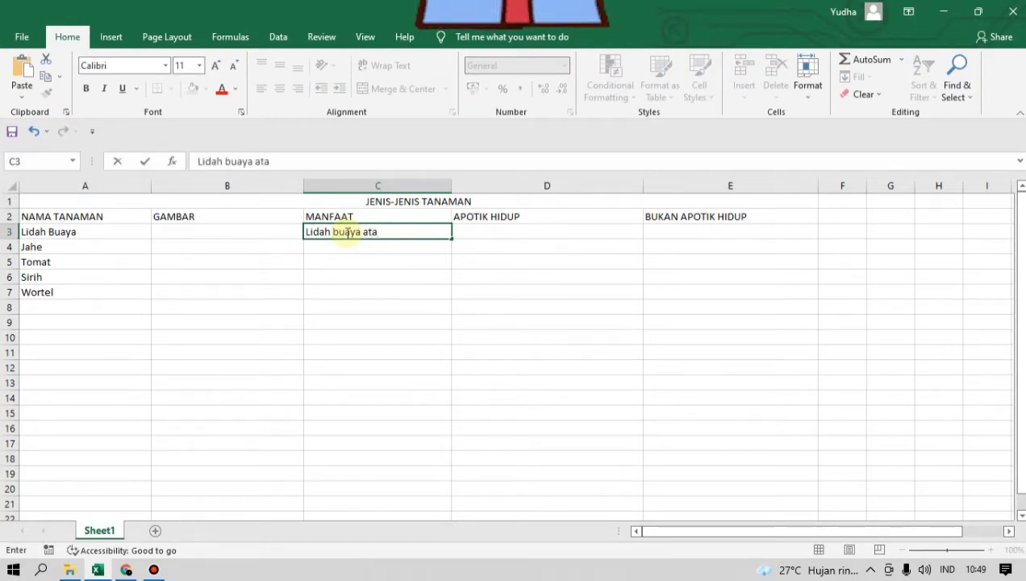
pyautogui.write('u al')
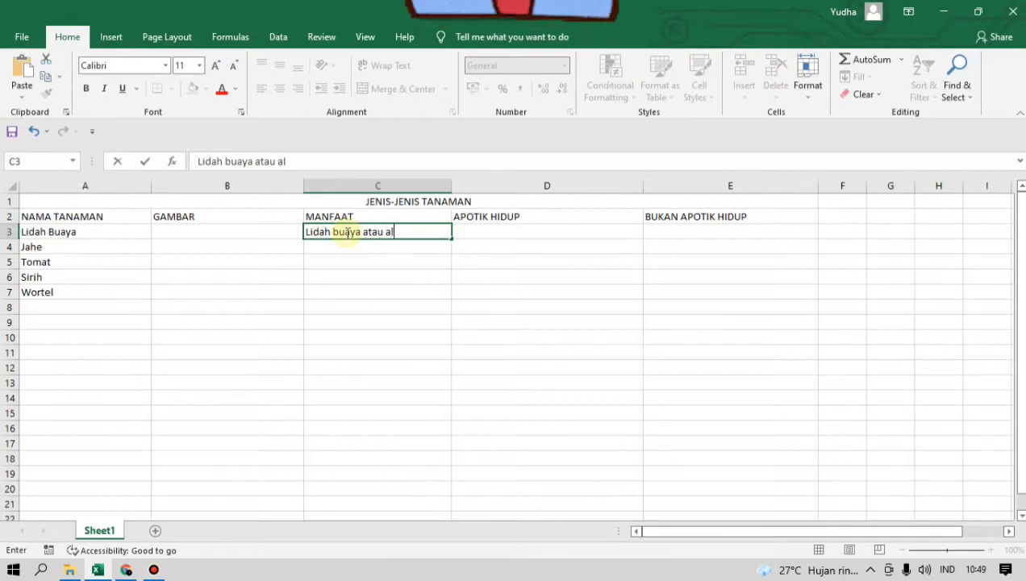
pyautogui.write('oe')
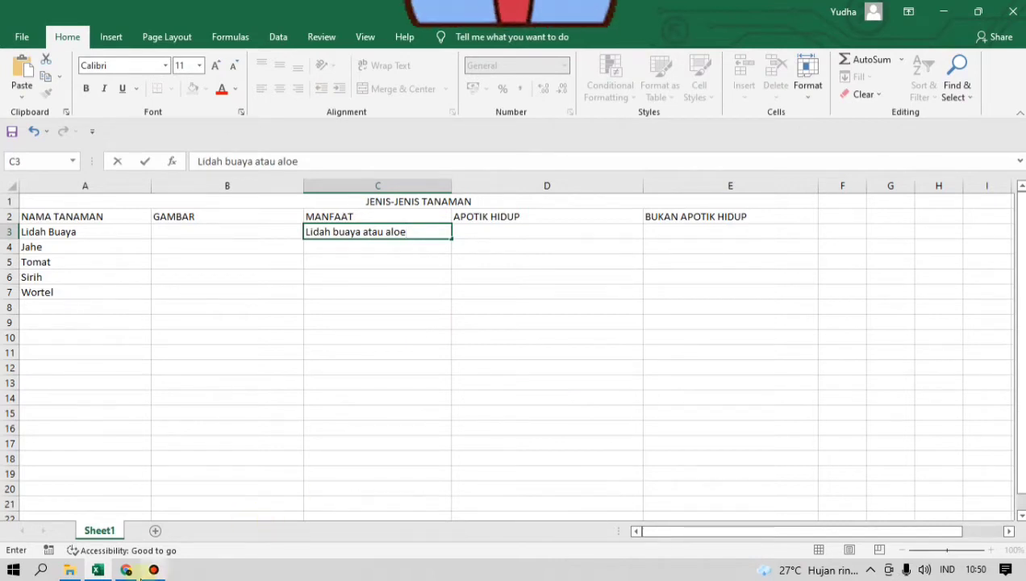
pyautogui.write('vera sud')
pyautogui.click(406, 231)
pyautogui.click(451, 231)
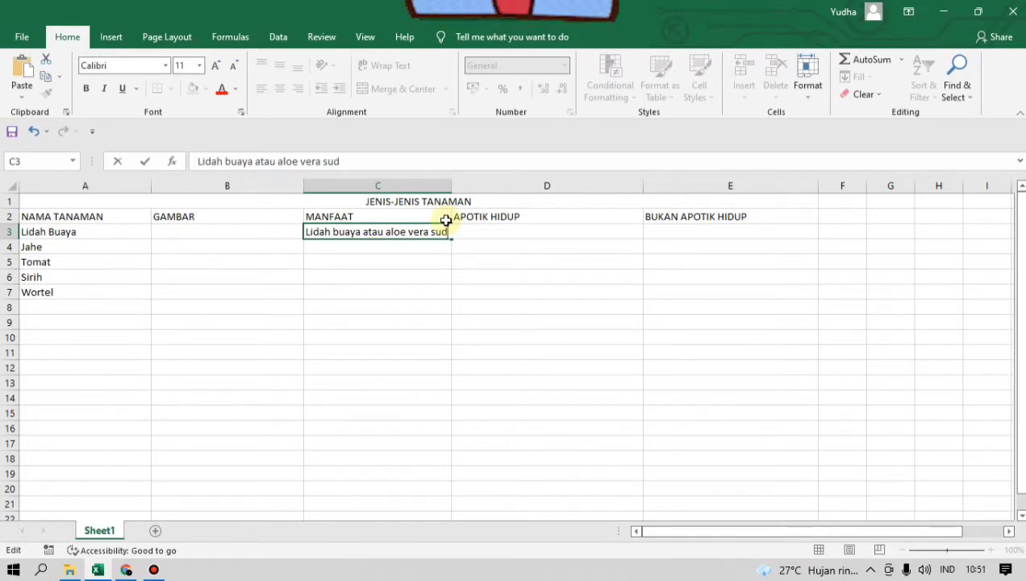
pyautogui.write('h')
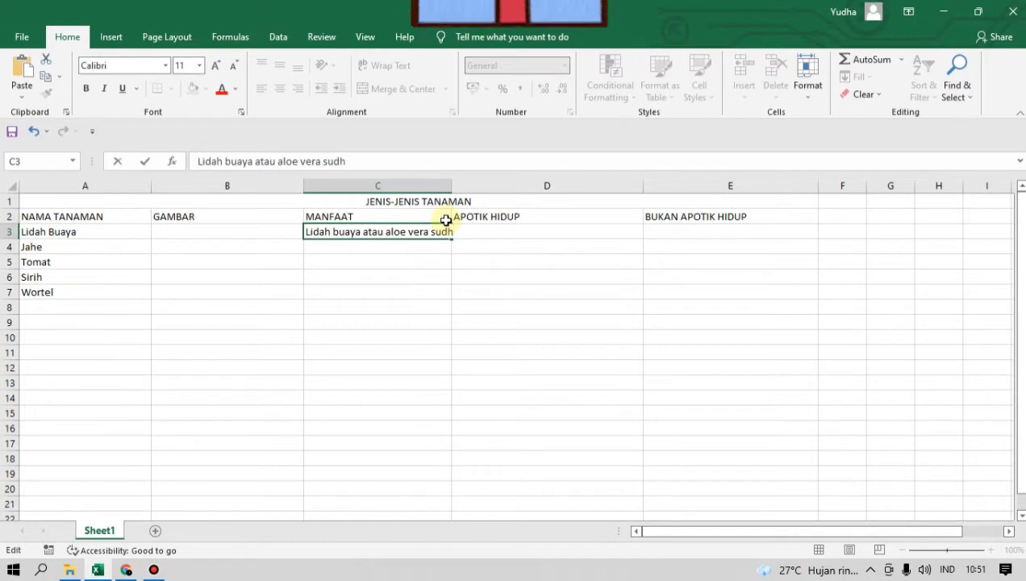
pyautogui.press('BackSpace')
pyautogui.write('ah la')
pyautogui.press('BackSpace')
pyautogui.write('ama ')
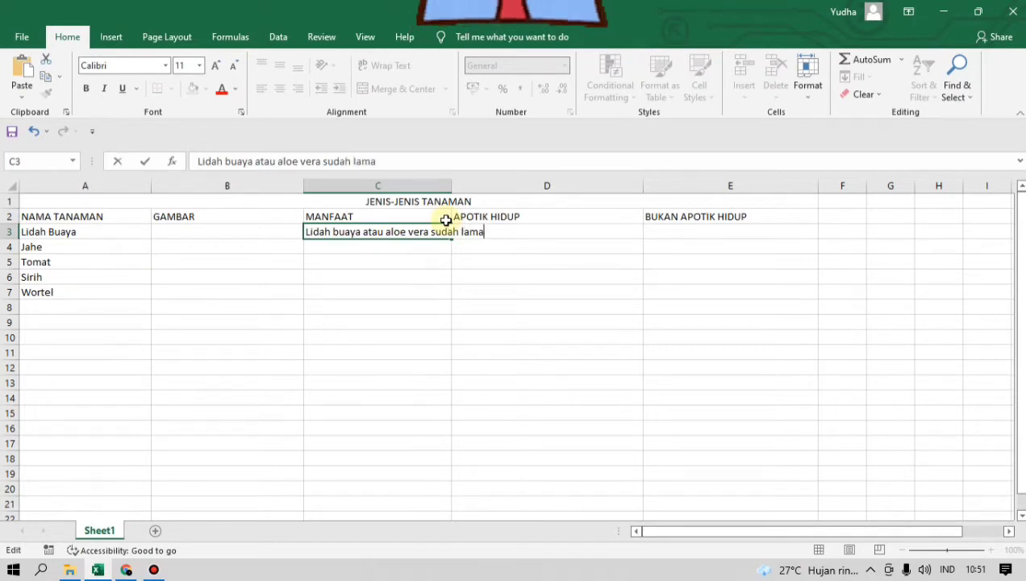
pyautogui.write('dike')
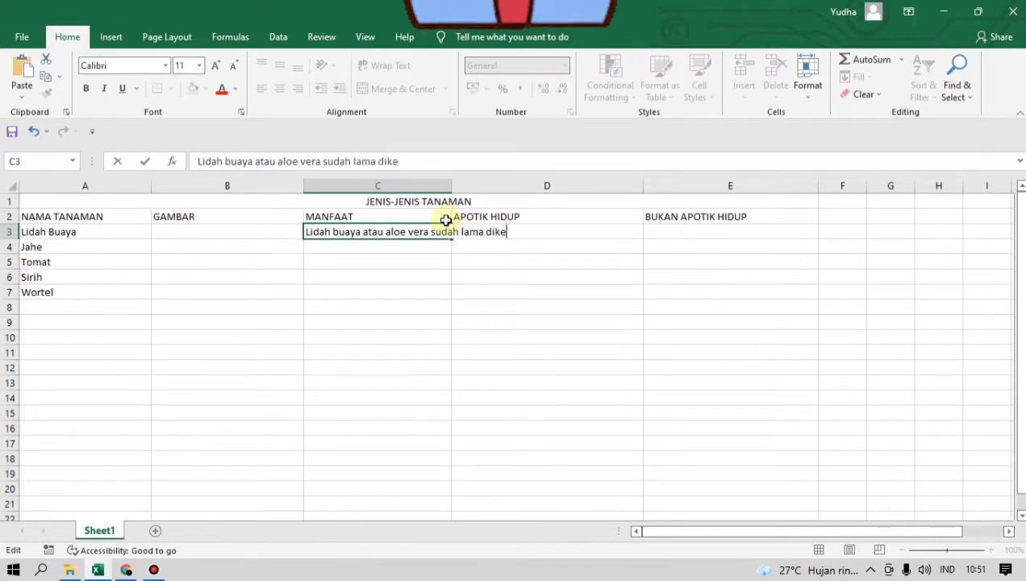
pyautogui.write('nal seb')
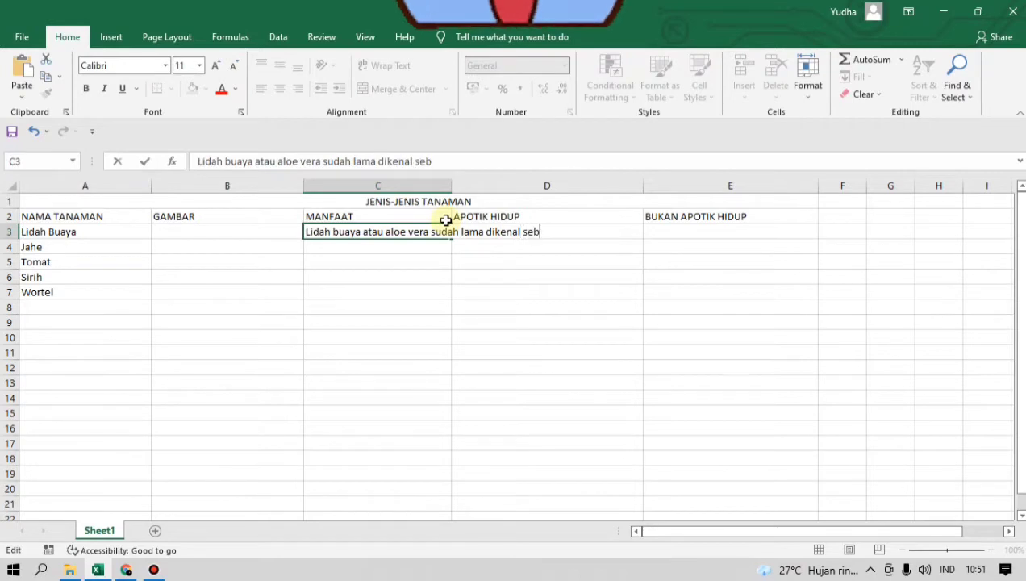
pyautogui.write('agai ')
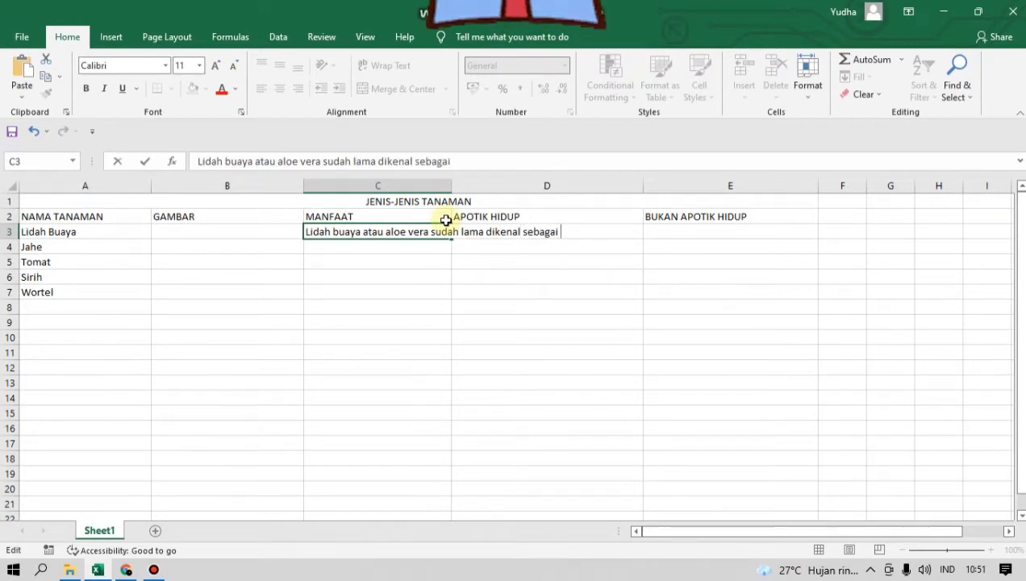
pyautogui.write('tanaman p')
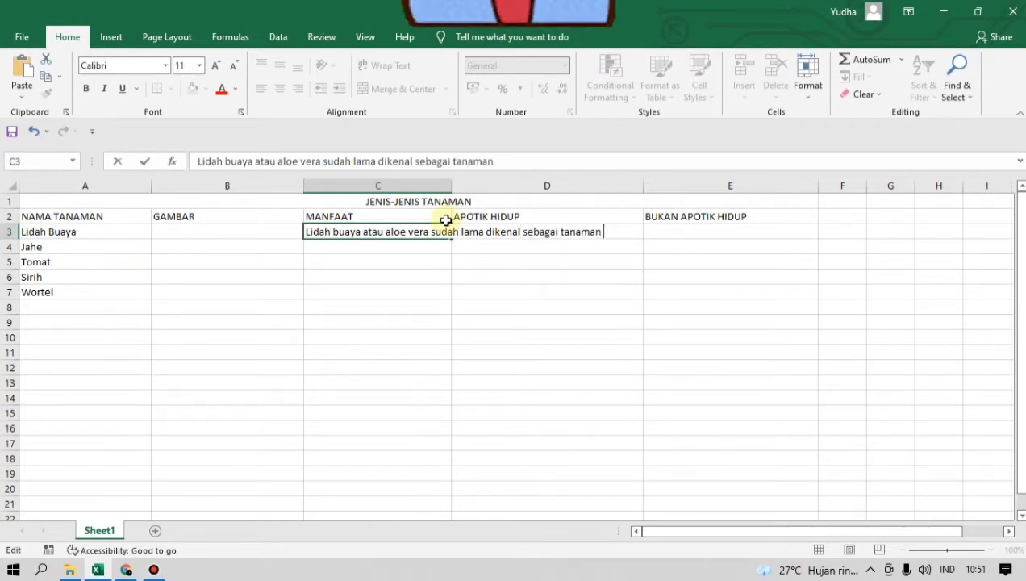
pyautogui.write('enyubur')
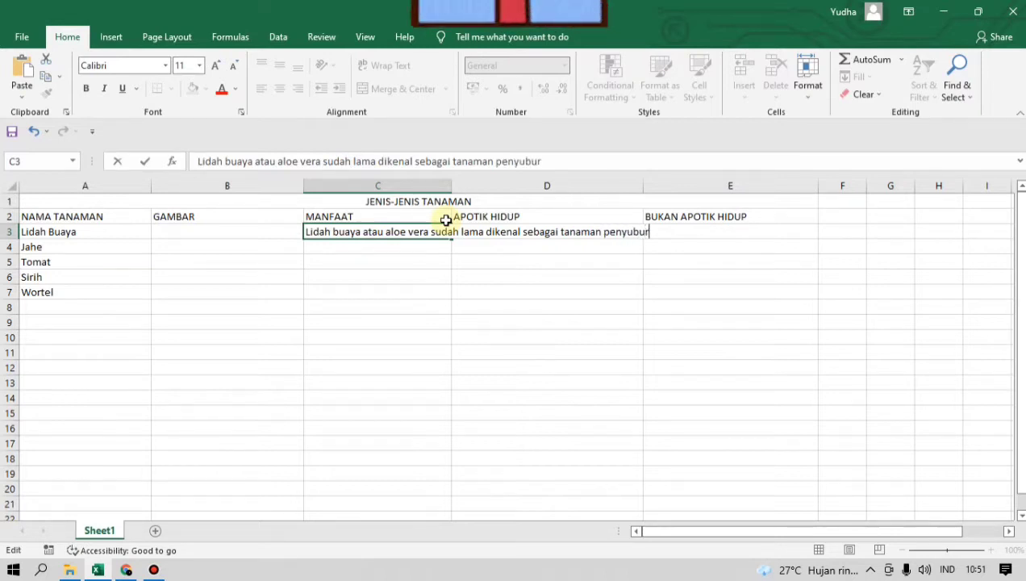
pyautogui.write(' rambu')
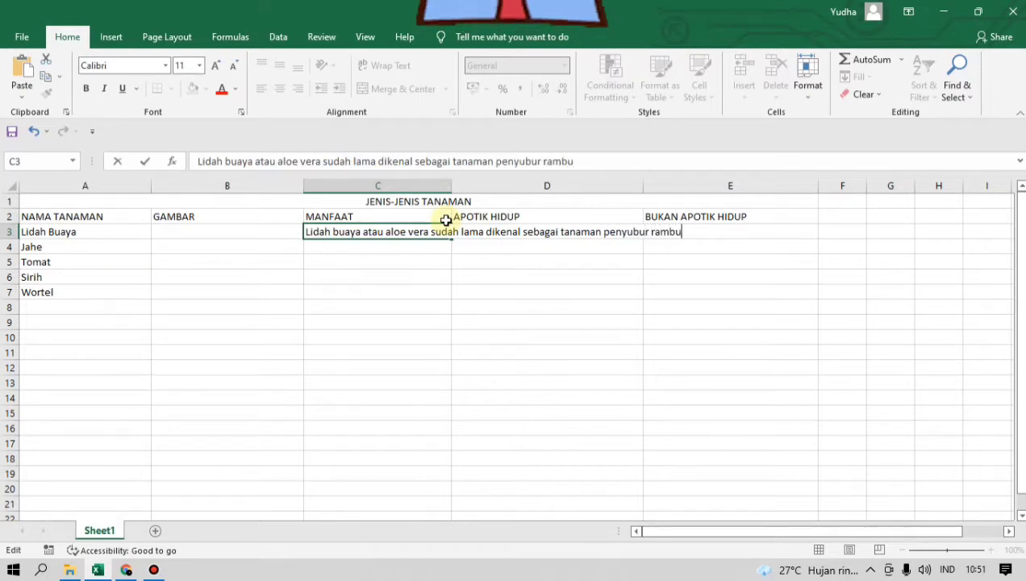
pyautogui.write('t,')
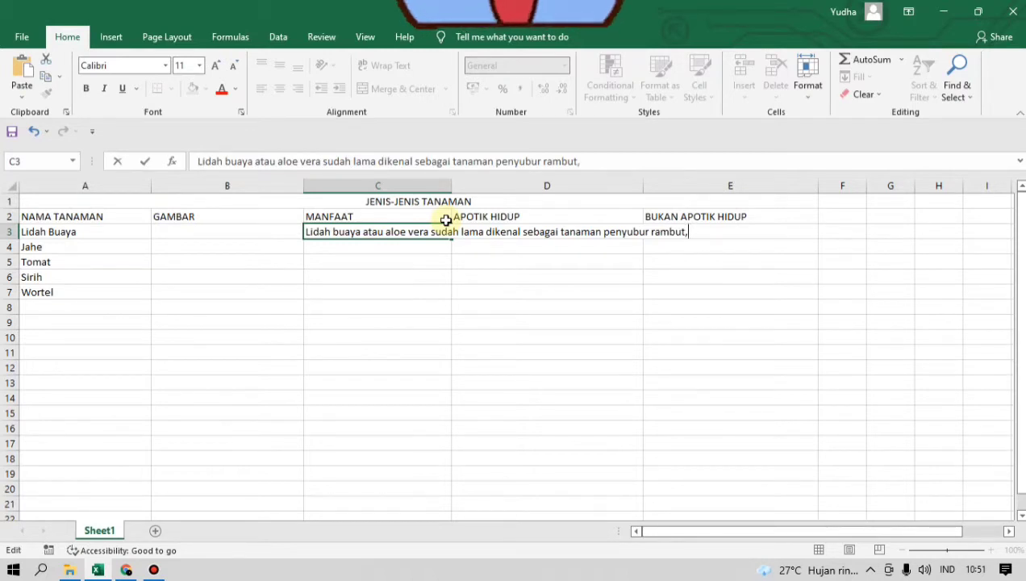
pyautogui.press('BackSpace')
pyautogui.write('.')
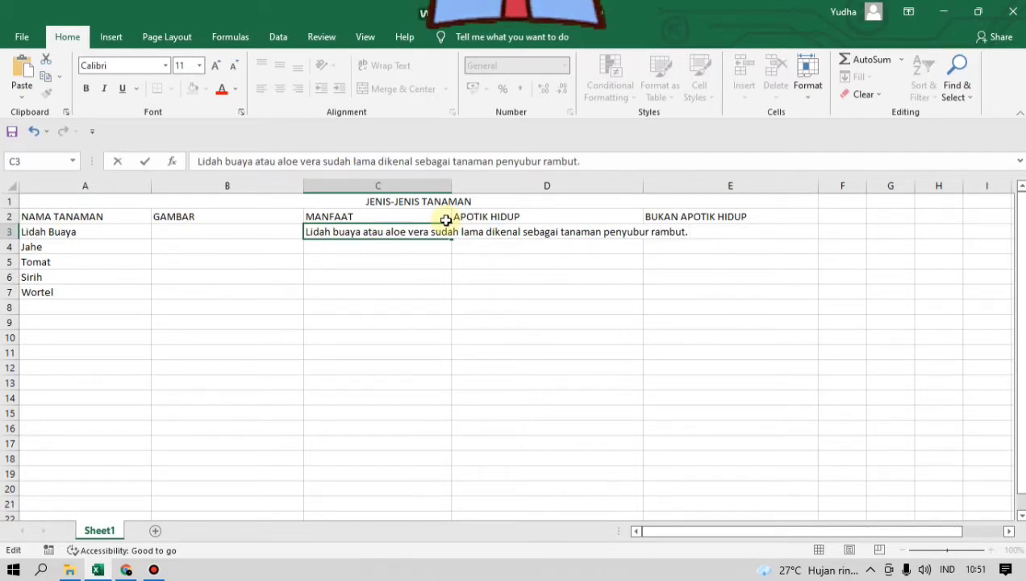
pyautogui.write(' Manfaat ')
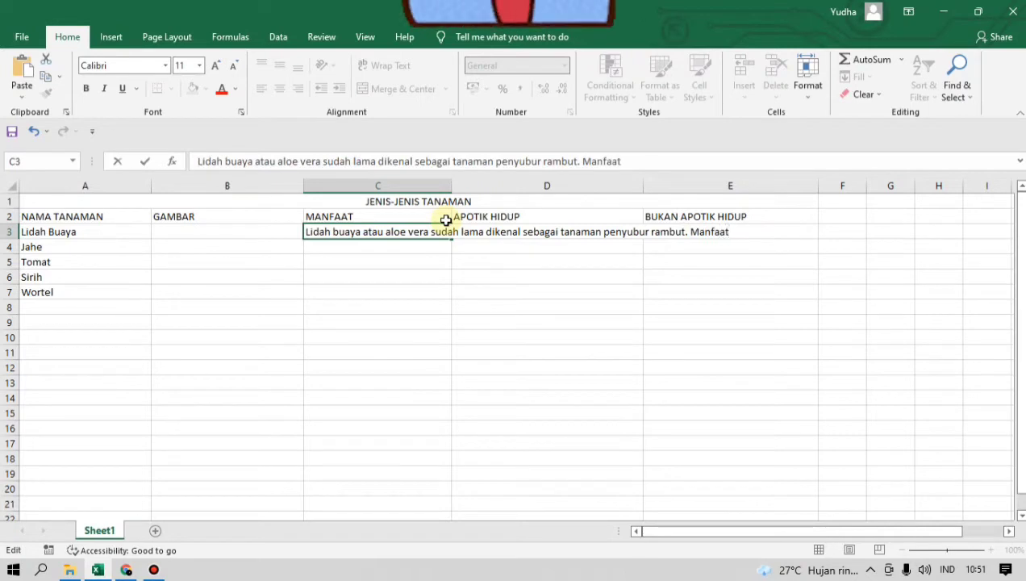
pyautogui.write('lainnya')
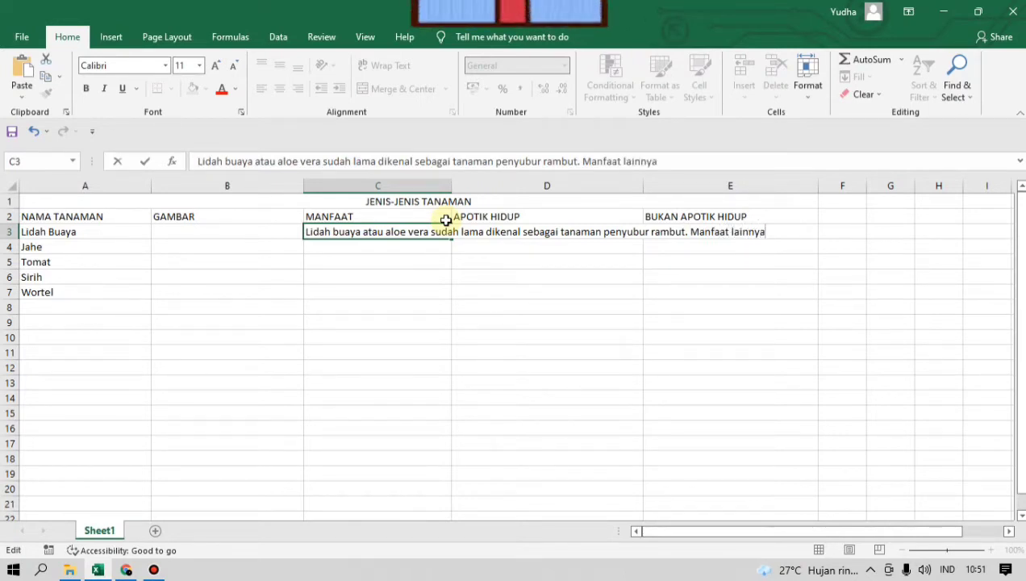
pyautogui.write(' adalah ')
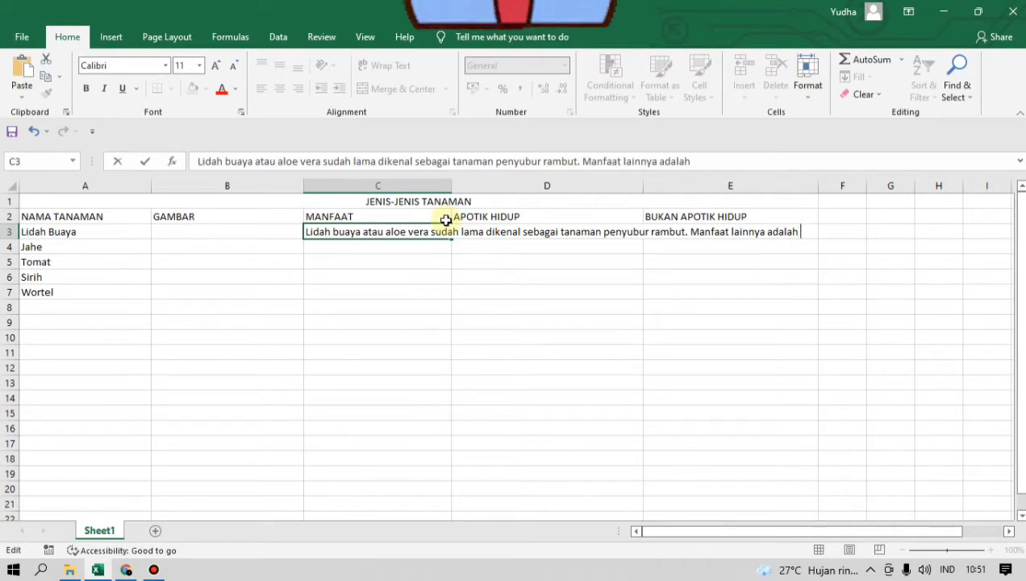
pyautogui.write('dapat ')
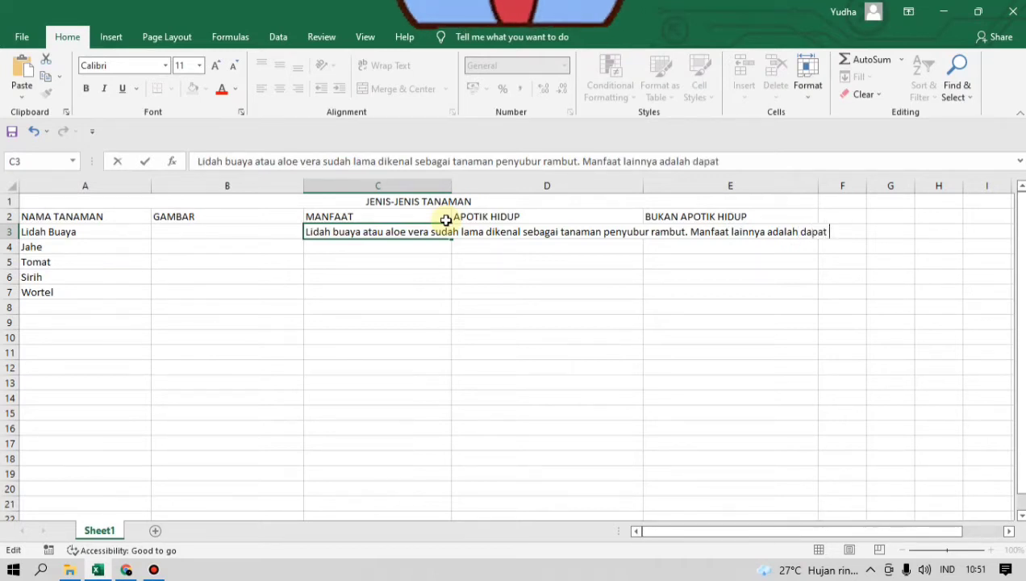
pyautogui.write('meredakan')
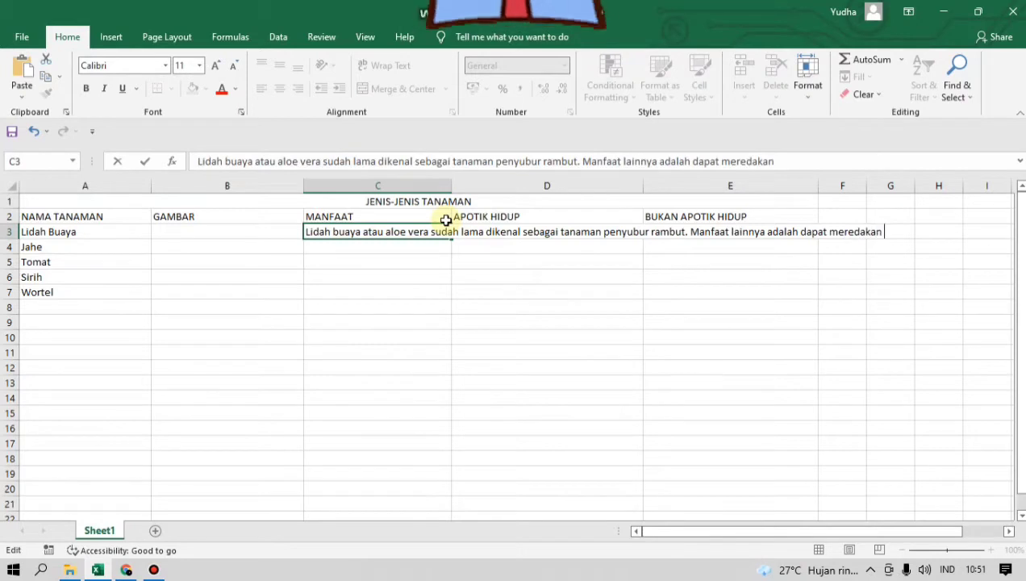
pyautogui.write(' batuk.')
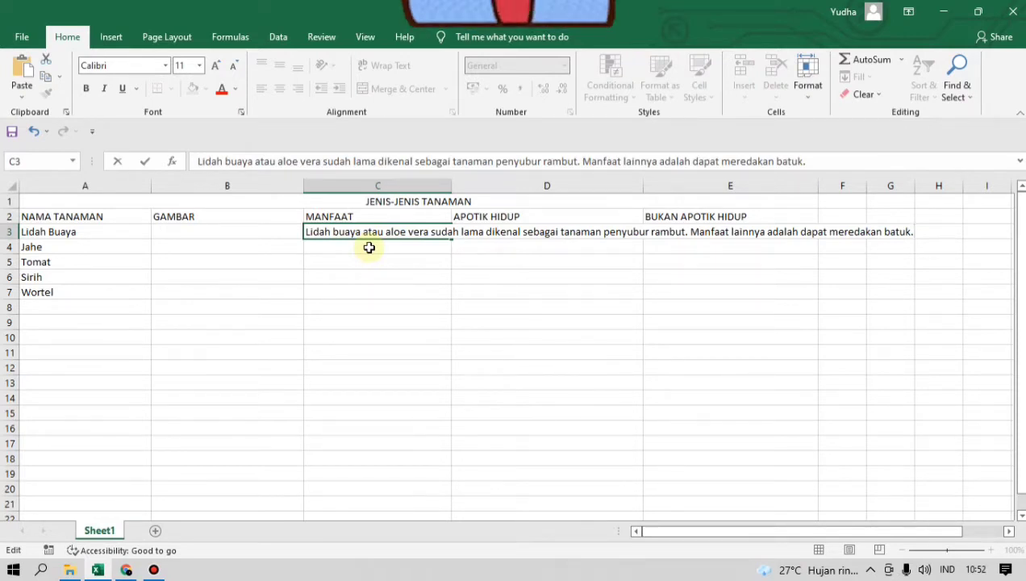
pyautogui.press('Return')
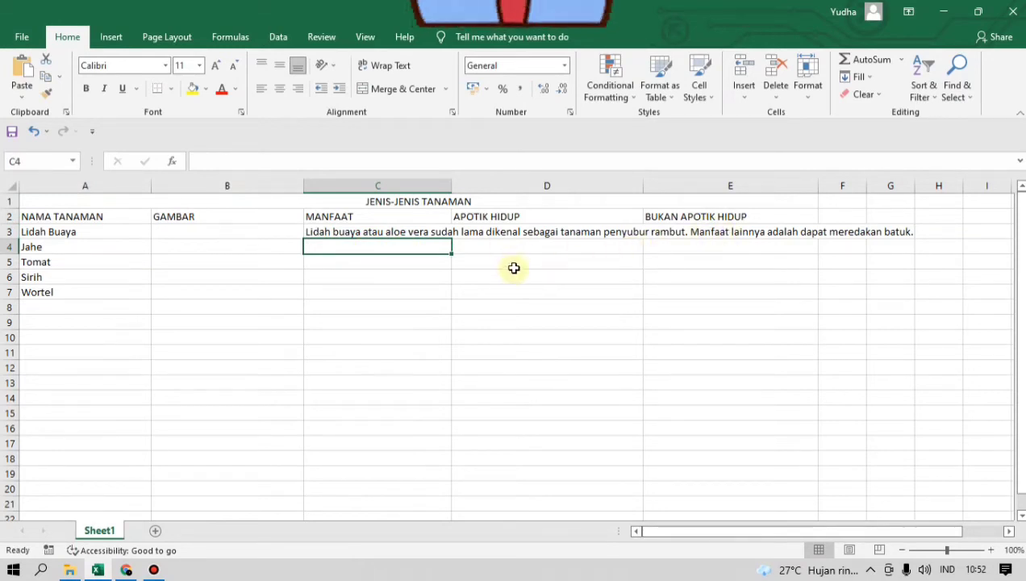
# - Widen column C to about 300 pixels and wrap the aloe vera text in C3
pyautogui.click(410, 230)
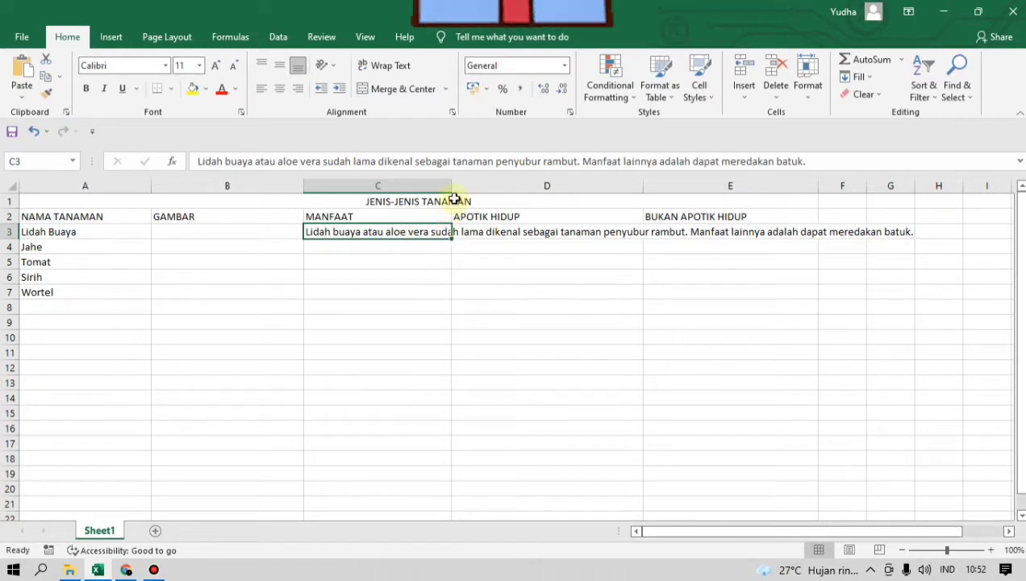
pyautogui.moveTo(455, 200)
pyautogui.mouseDown()
pyautogui.moveTo(529, 192)
pyautogui.moveTo(532, 178)
pyautogui.mouseUp()
pyautogui.press('Return')
pyautogui.click(476, 315)
pyautogui.click(446, 239)
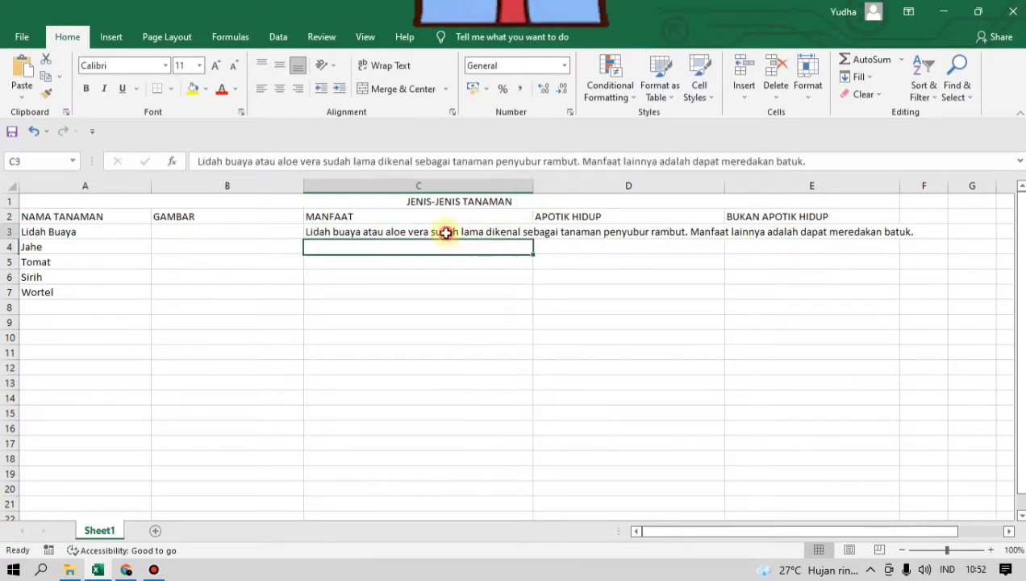
pyautogui.click(447, 232)
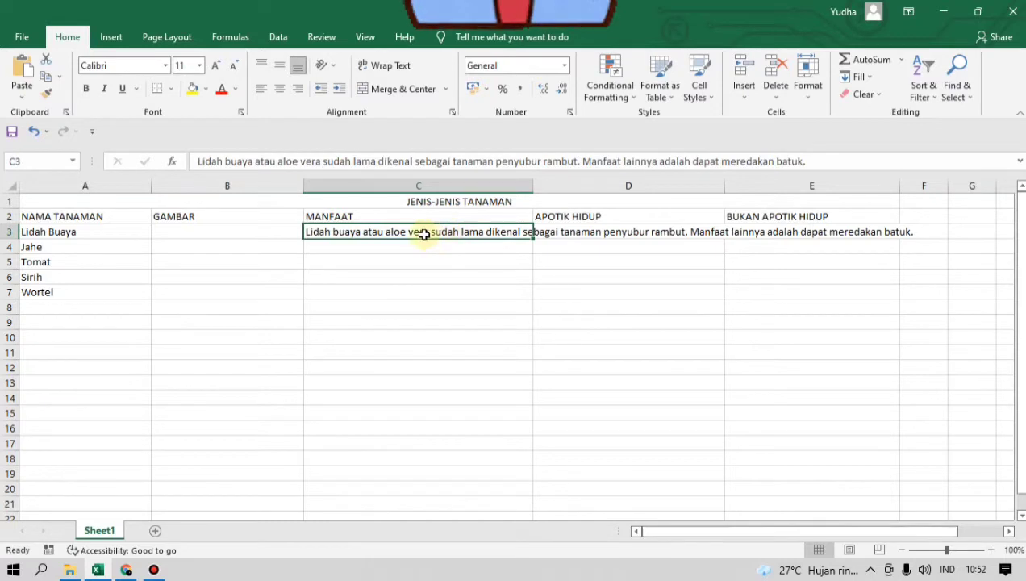
pyautogui.click(383, 69)
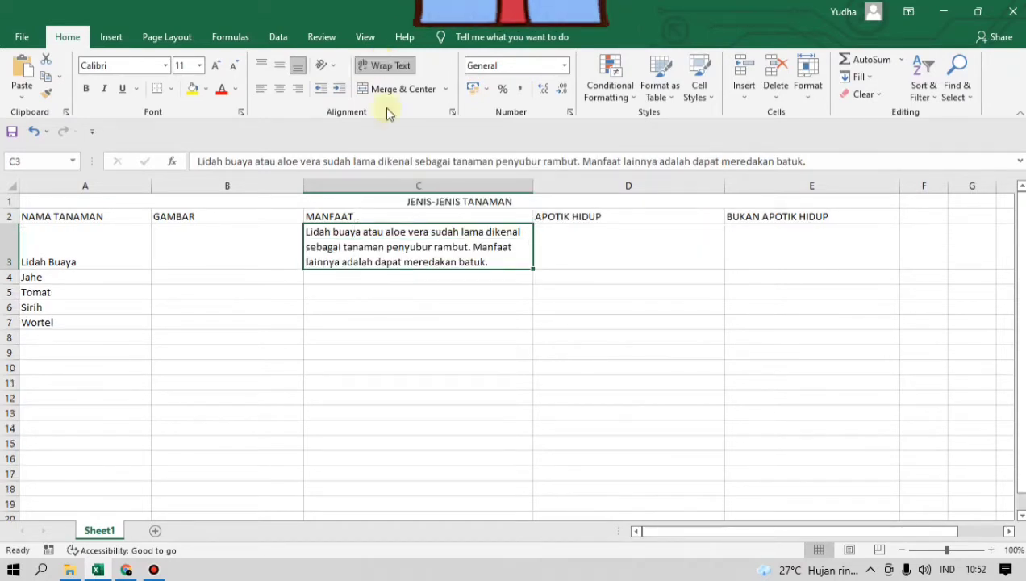
pyautogui.click(409, 288)
pyautogui.click(412, 261)
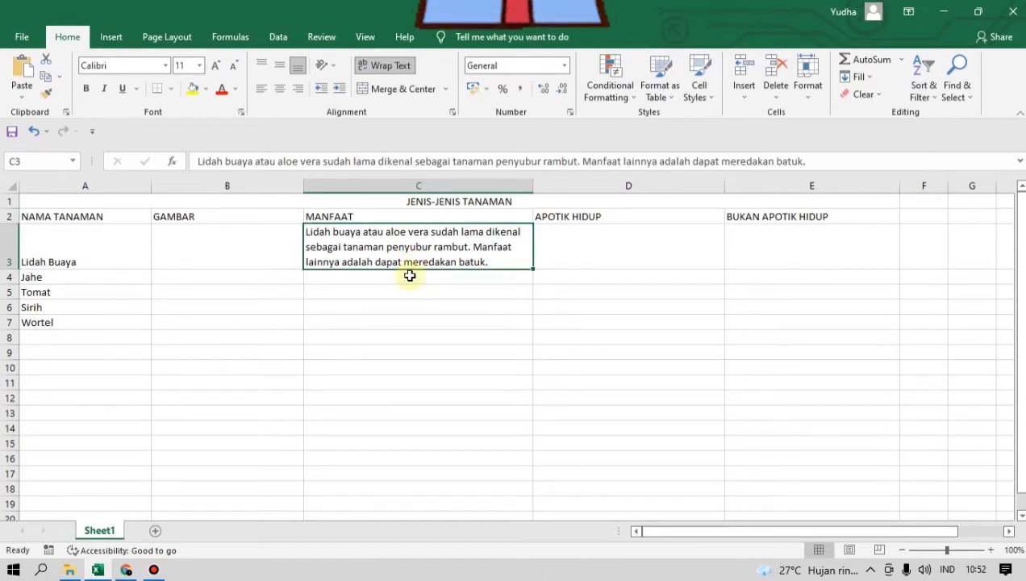
# - Type Jahe's benefit in C4, that its warmth eases coughs and rheumatism, and wrap it
pyautogui.click(409, 276)
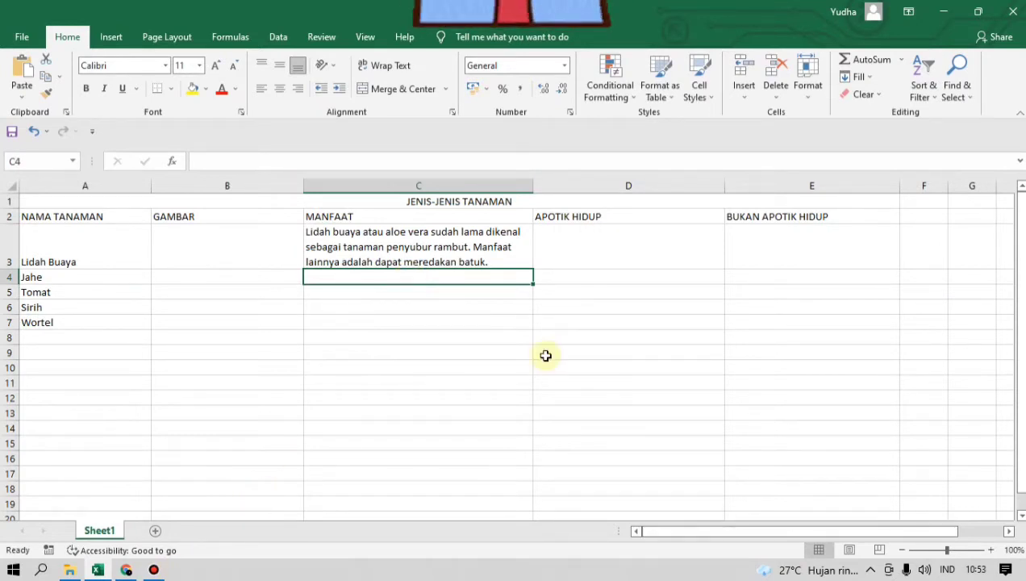
pyautogui.write('D')
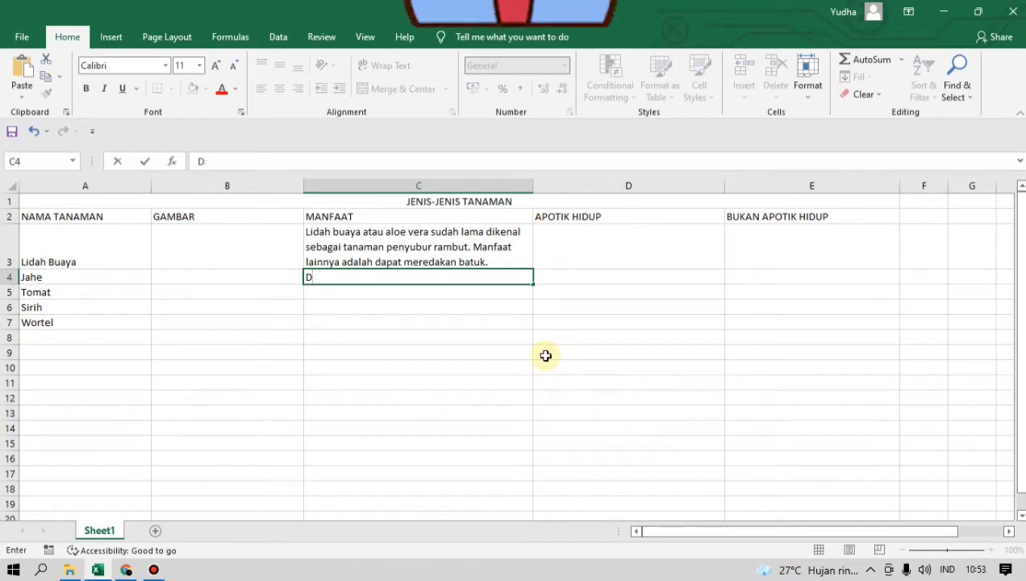
pyautogui.write('Aapatd')
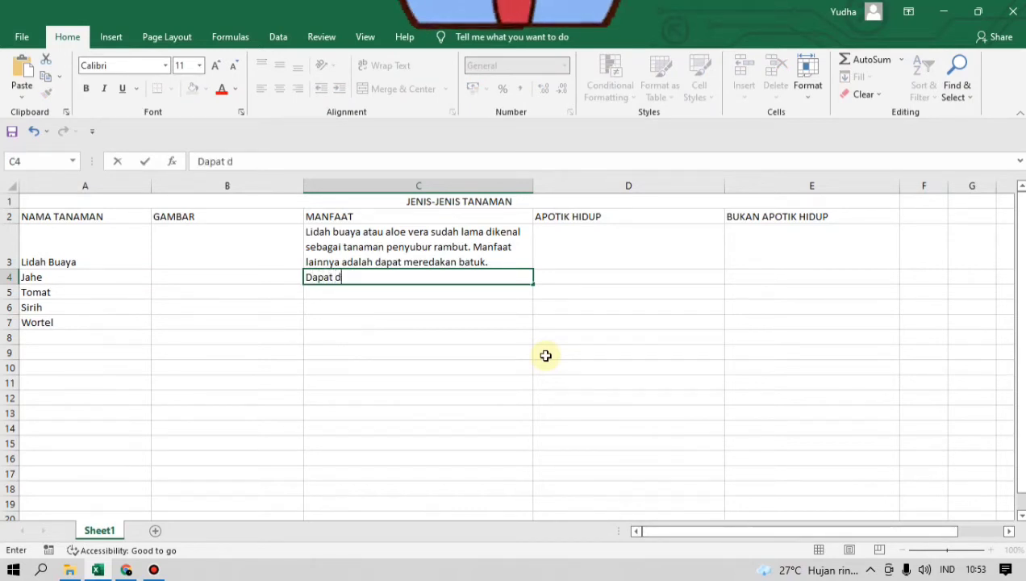
pyautogui.write('igunakan')
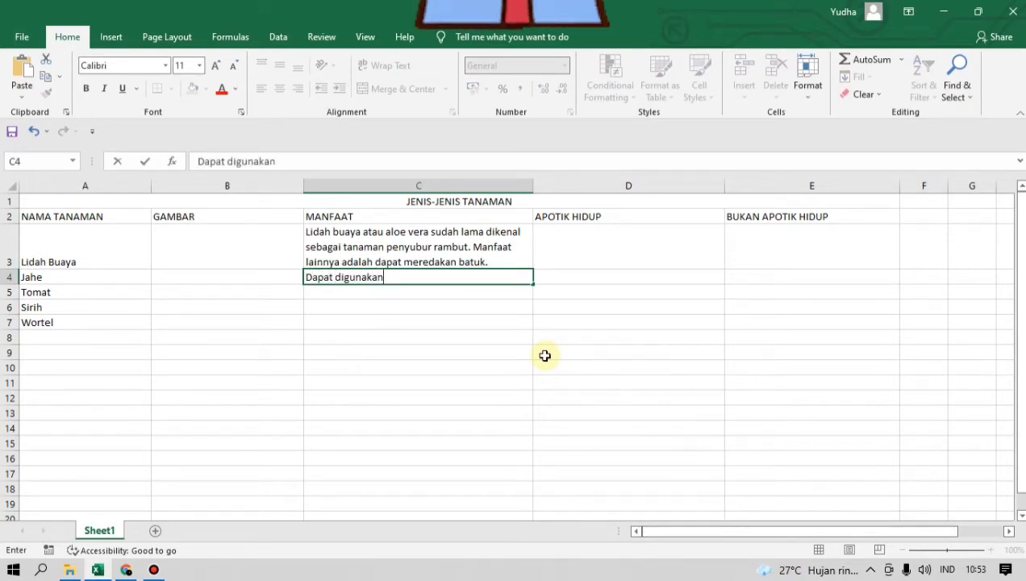
pyautogui.write(' untuk menembuhkan batuk dan rematik karena menghasilkan rasa hangat. Jahe juga dapat menghilangkan rasa mual ketika sedang berada dalam perjalanan')
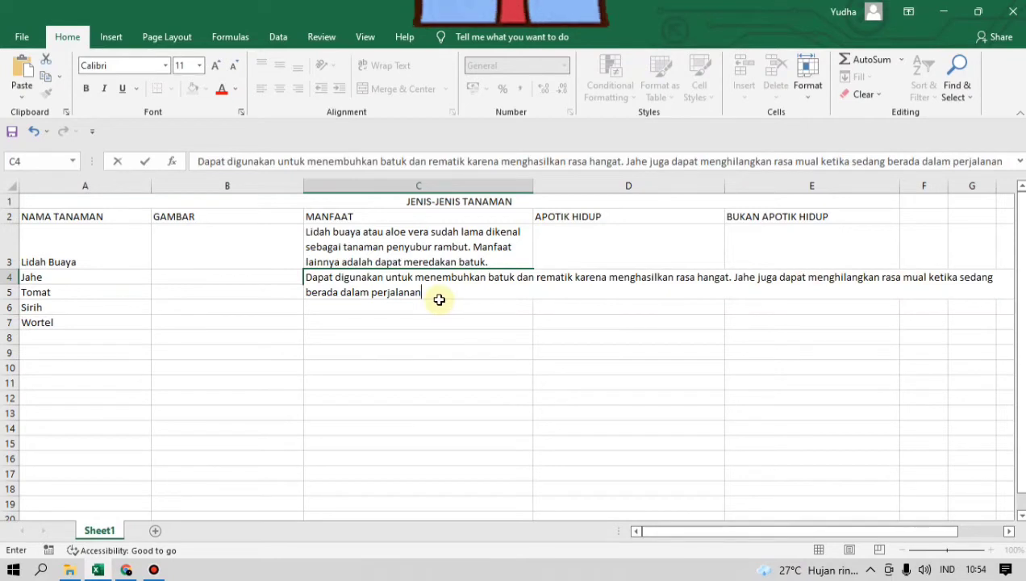
pyautogui.write('.')
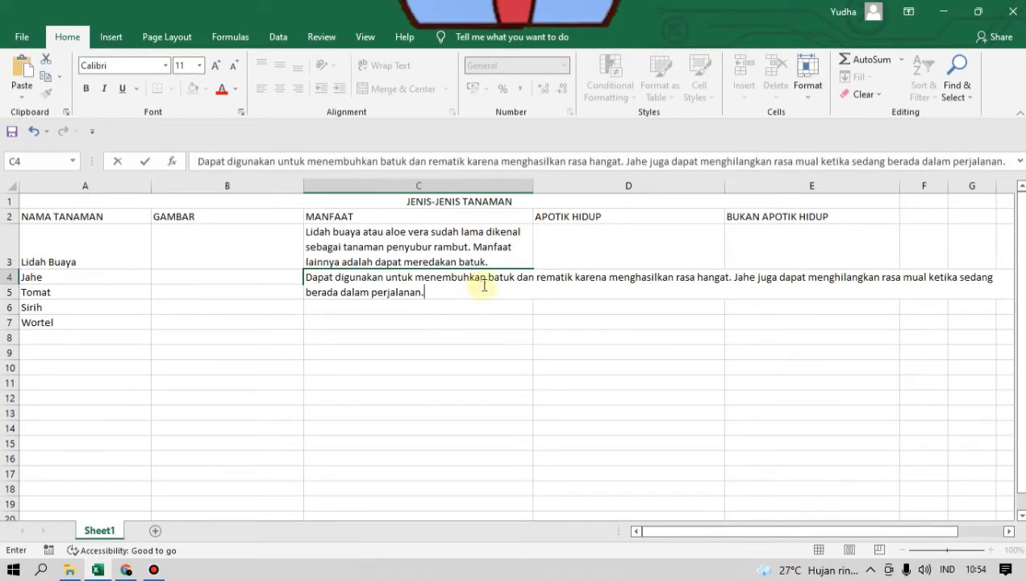
pyautogui.click(414, 336)
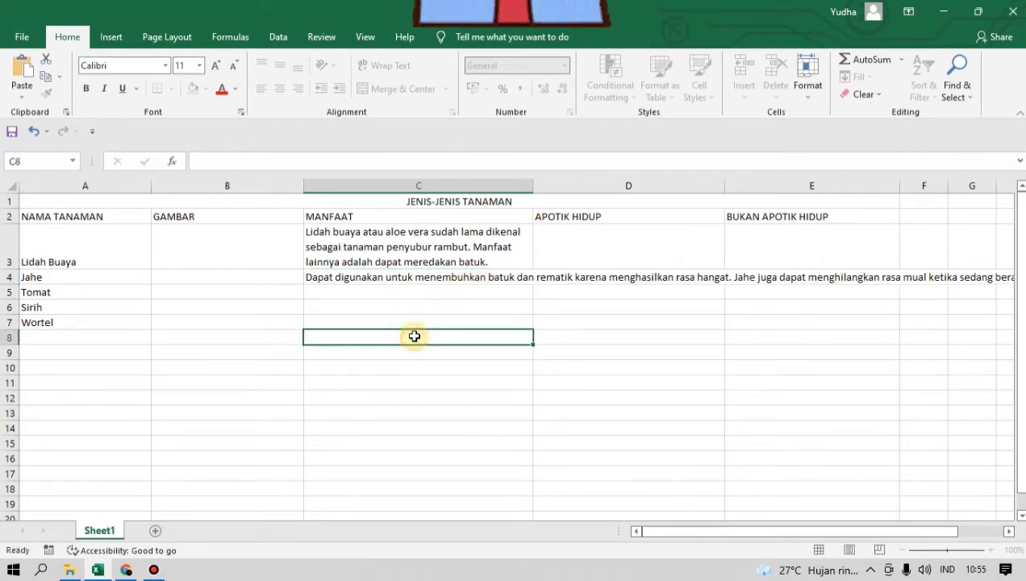
pyautogui.click(382, 278)
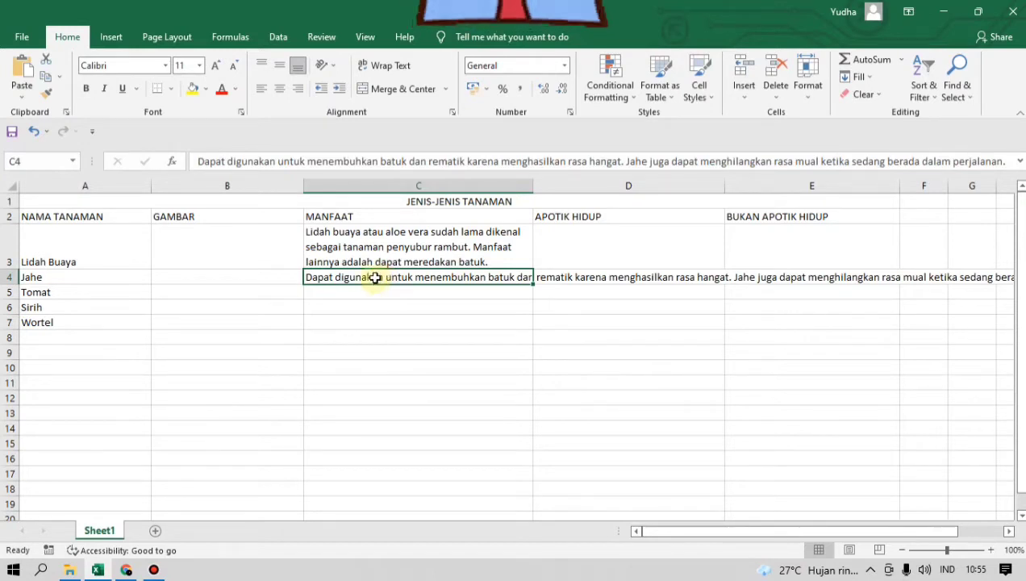
pyautogui.click(379, 66)
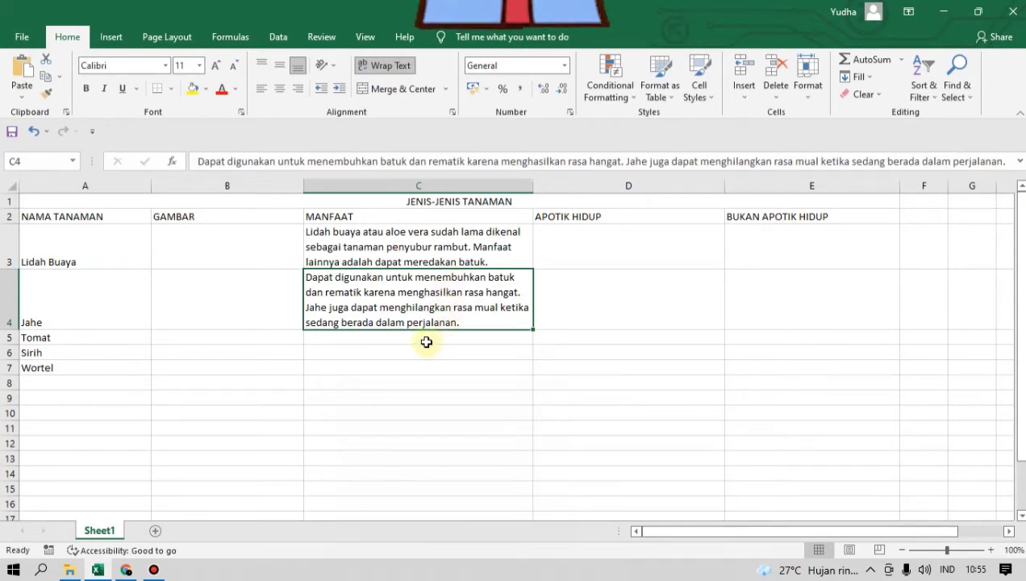
pyautogui.click(428, 338)
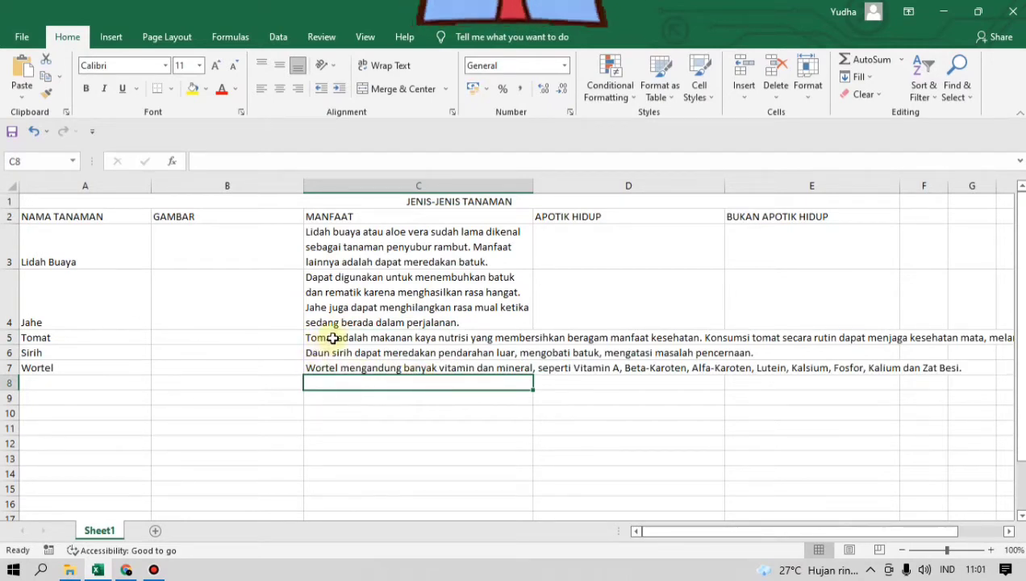
# - Apply Wrap Text to the Tomat, Sirih and Wortel descriptions in C5:C7
pyautogui.click(333, 339)
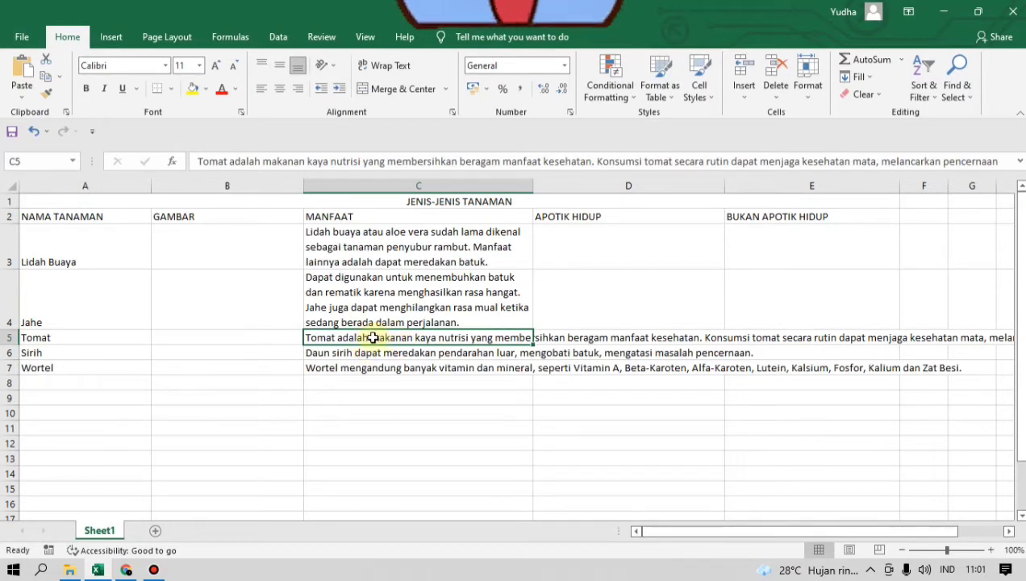
pyautogui.moveTo(373, 337)
pyautogui.mouseDown()
pyautogui.moveTo(375, 364)
pyautogui.moveTo(390, 364)
pyautogui.mouseUp()
pyautogui.click(375, 363)
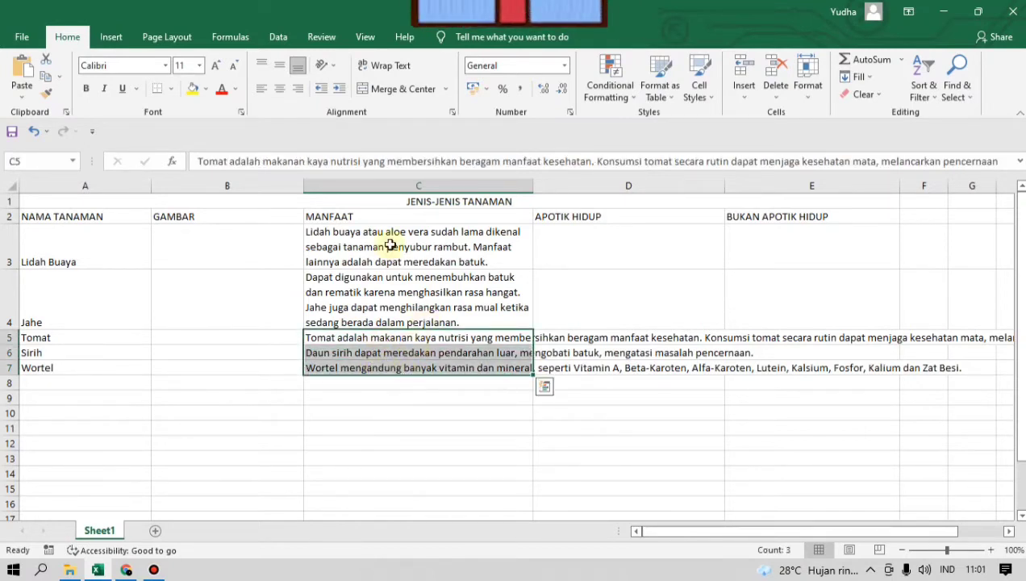
pyautogui.click(383, 66)
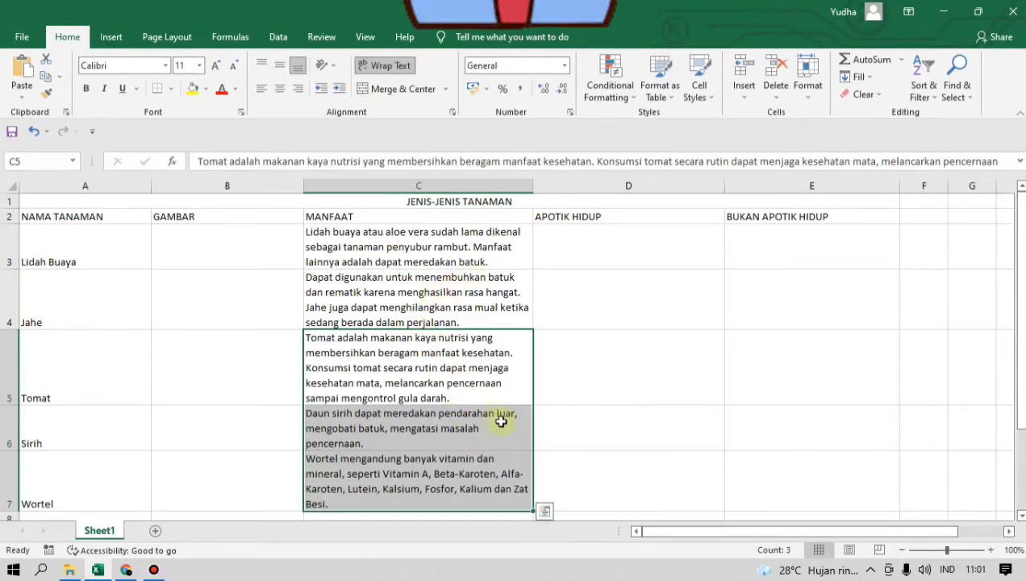
pyautogui.click(479, 468)
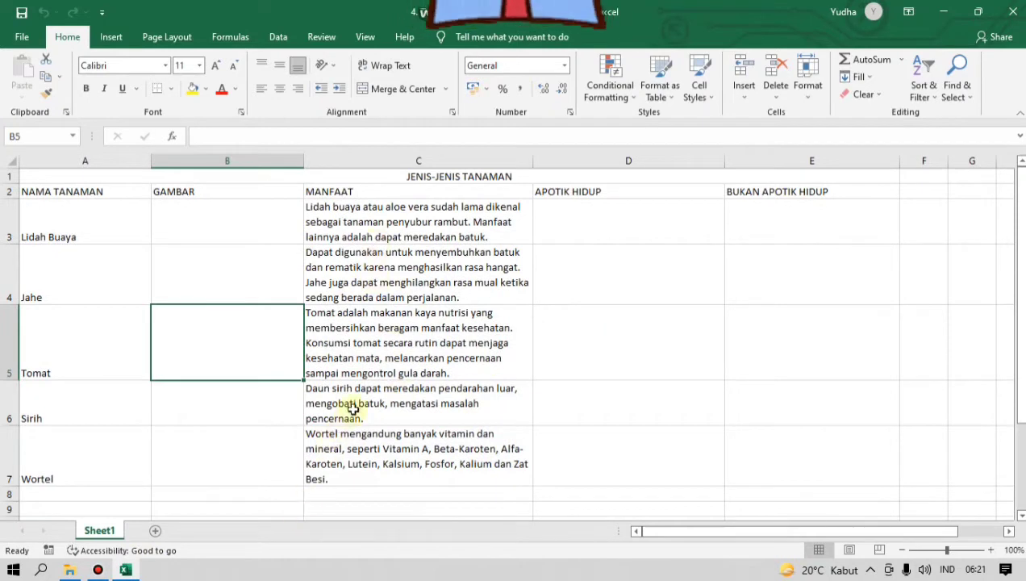
pyautogui.click(353, 449)
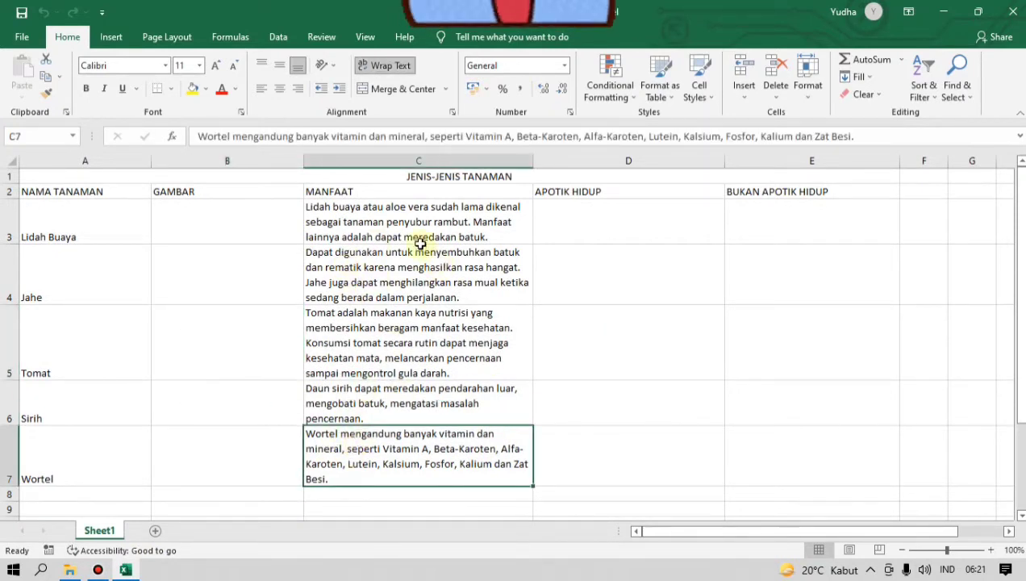
pyautogui.click(225, 220)
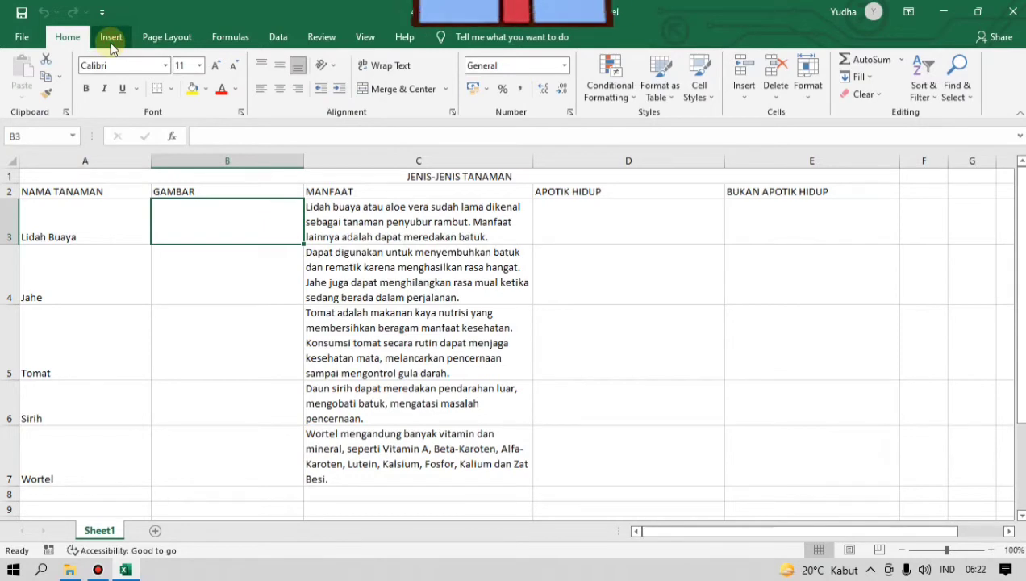
# - Insert the '1. Lidah buaya' photo from the Downloads folder
pyautogui.click(110, 40)
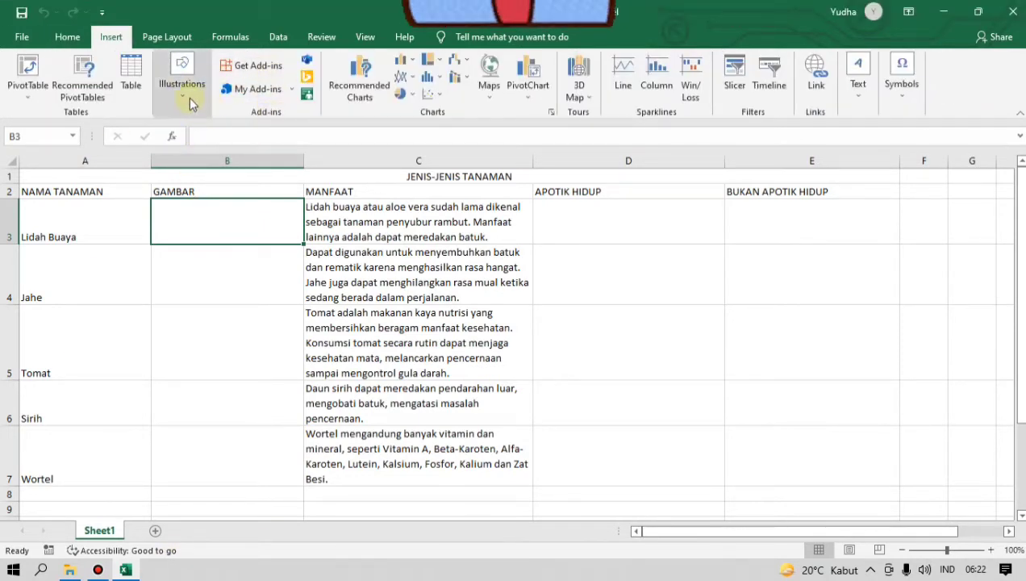
pyautogui.click(184, 95)
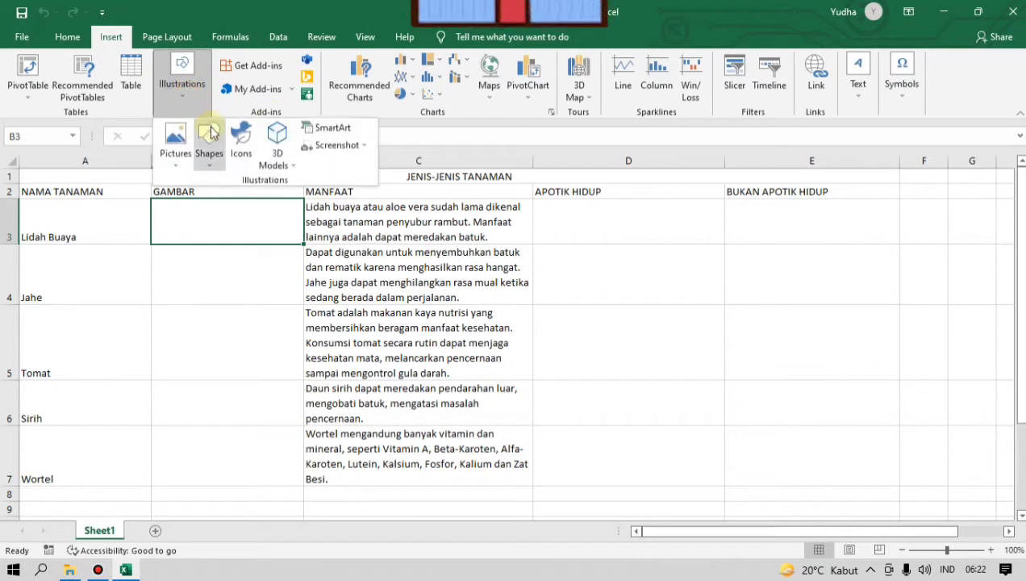
pyautogui.click(171, 145)
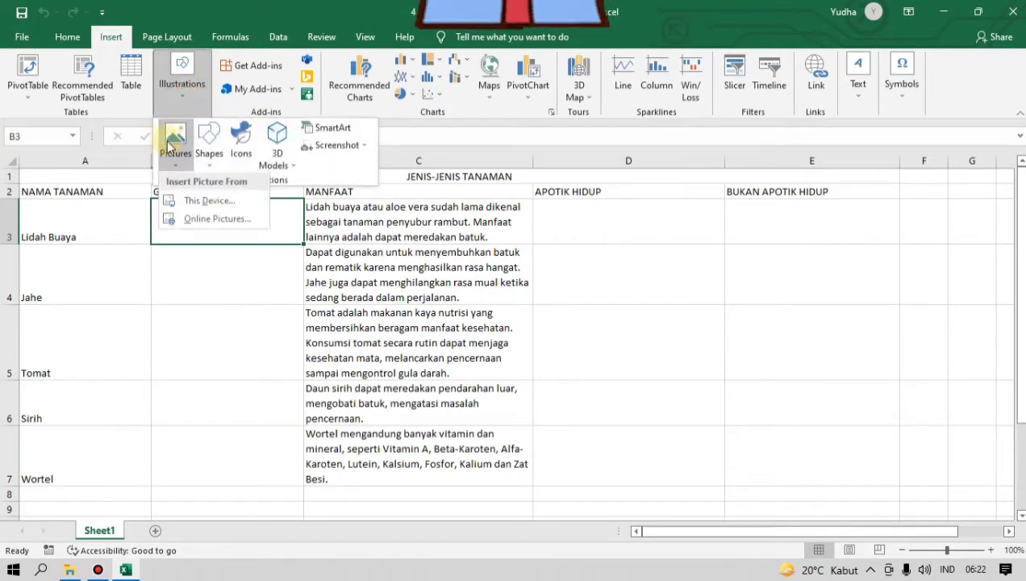
pyautogui.click(224, 202)
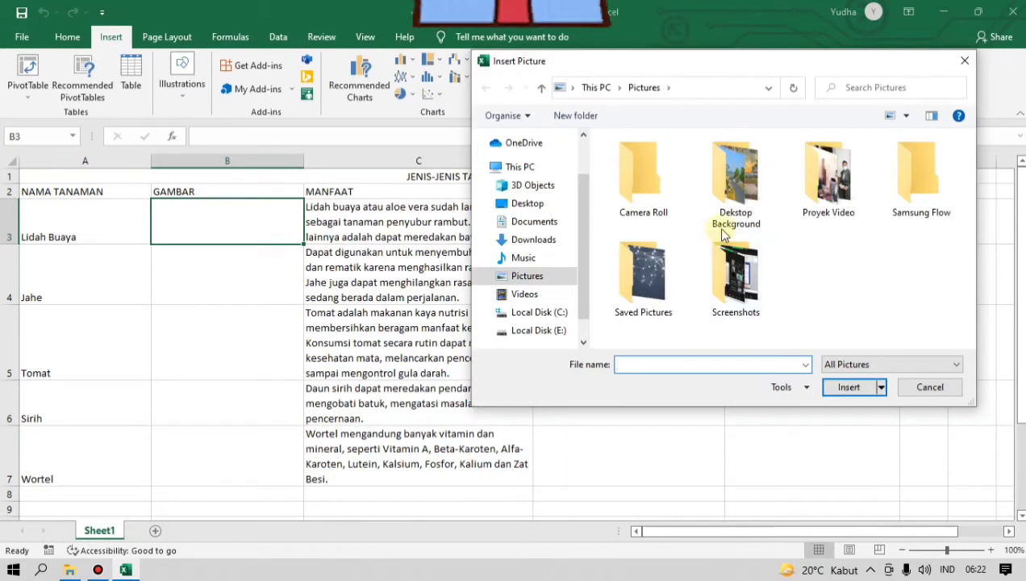
pyautogui.click(531, 240)
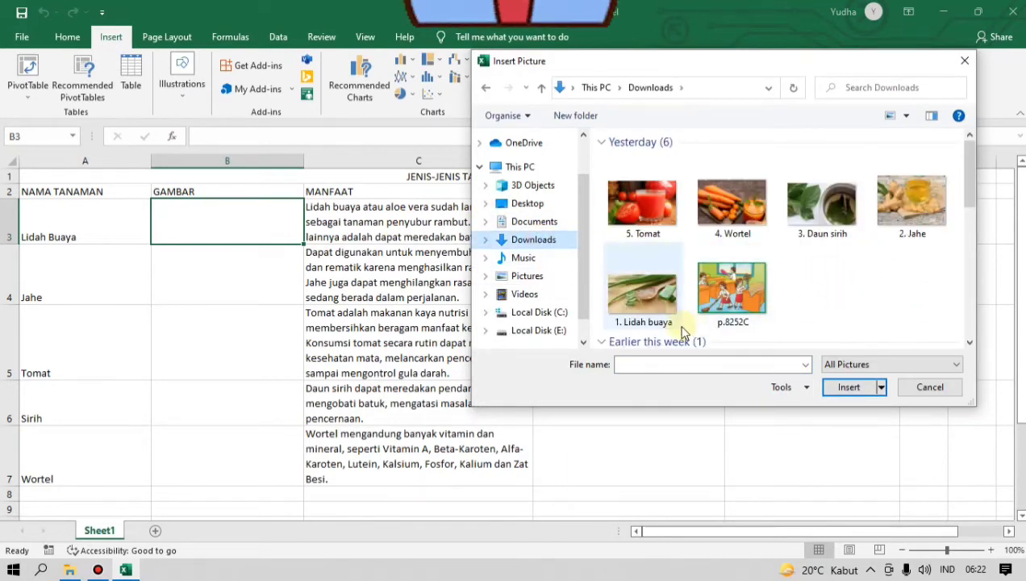
pyautogui.click(642, 286)
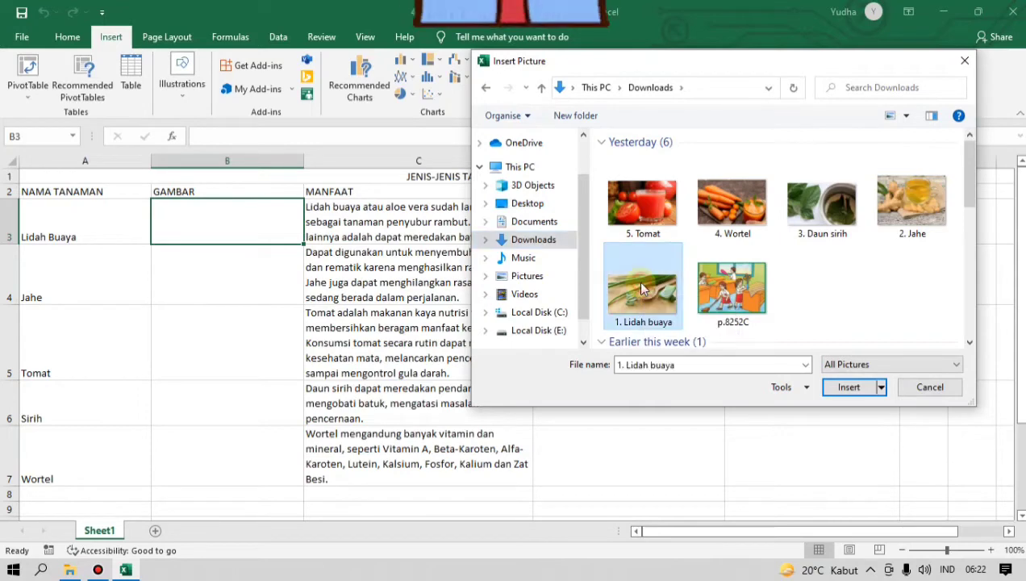
pyautogui.click(849, 389)
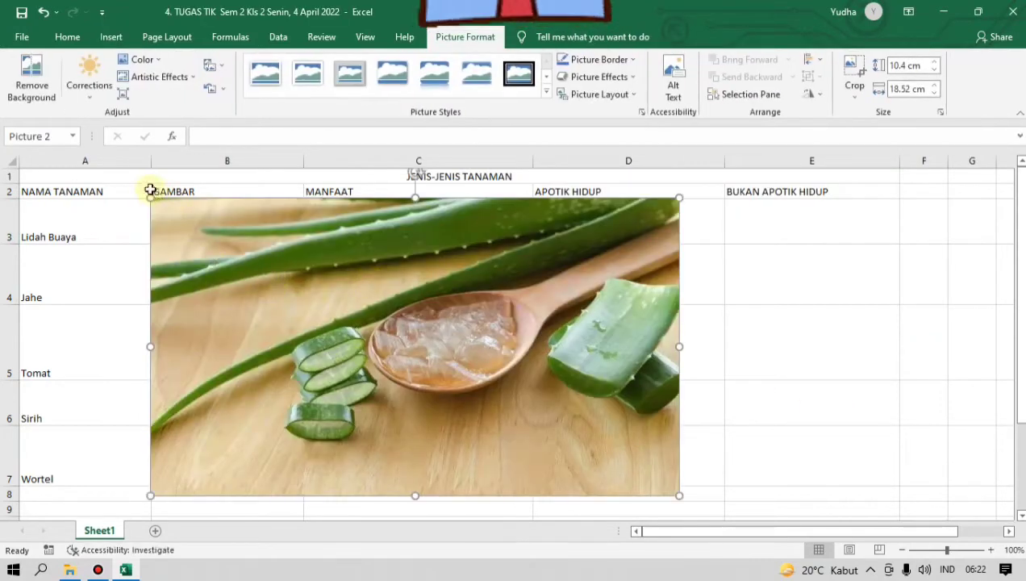
# - Shrink the aloe vera photo into B3, widen column B and make row 3 taller
pyautogui.moveTo(150, 197); pyautogui.dragTo(491, 395)
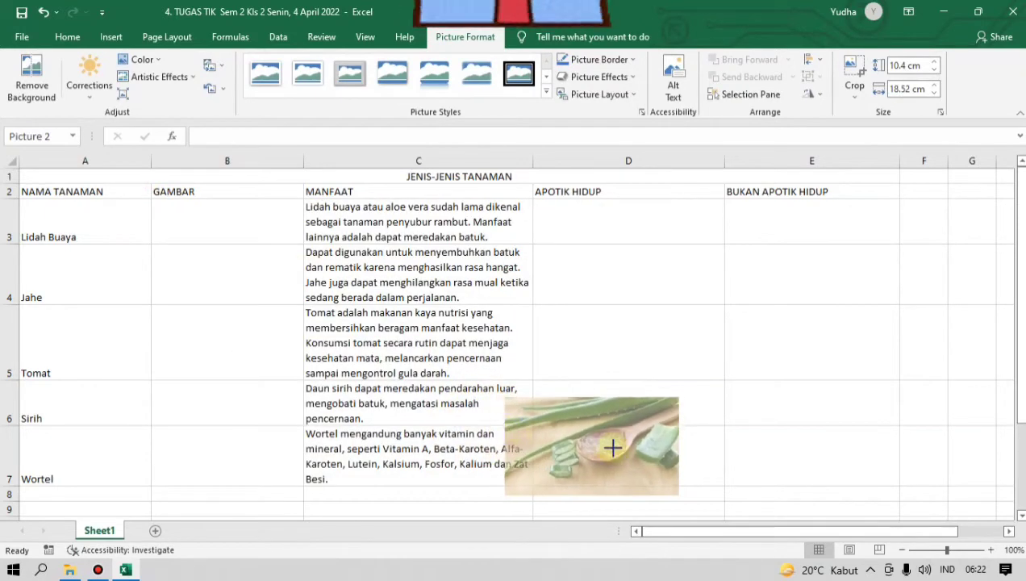
pyautogui.moveTo(614, 446); pyautogui.dragTo(311, 304)
pyautogui.moveTo(387, 371); pyautogui.dragTo(241, 249)
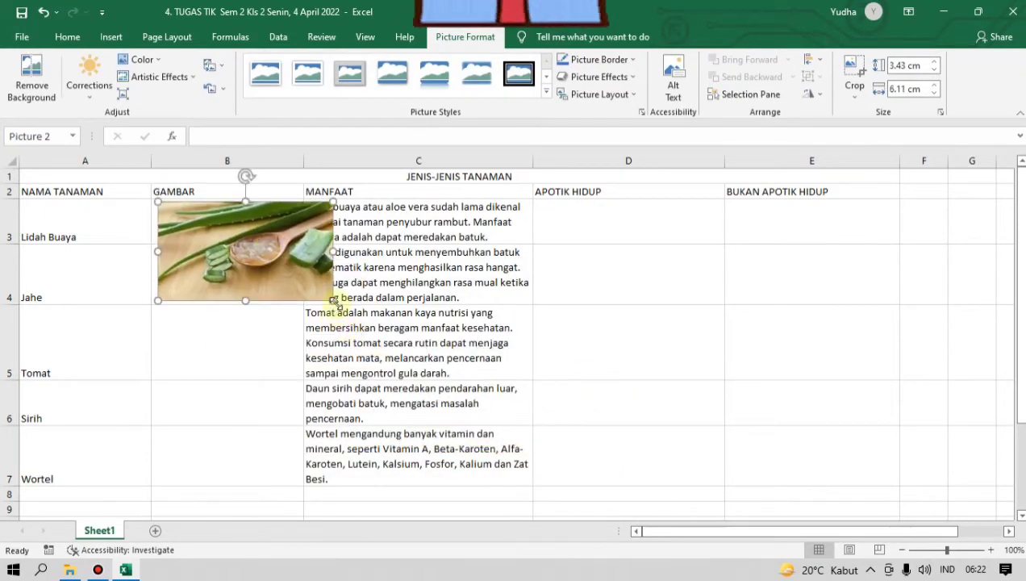
pyautogui.moveTo(329, 299); pyautogui.dragTo(320, 292)
pyautogui.click(408, 291)
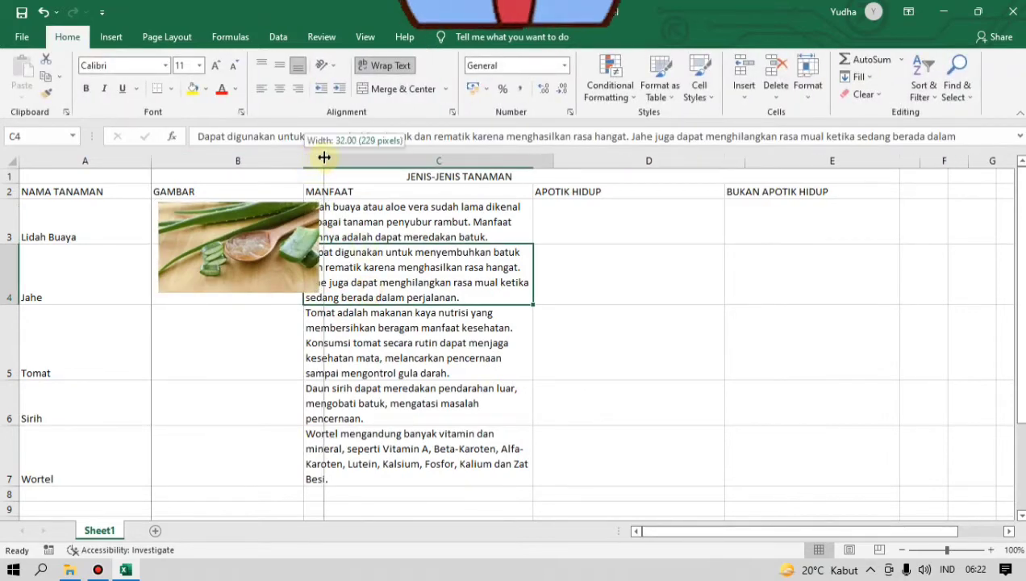
pyautogui.moveTo(304, 159); pyautogui.dragTo(326, 157)
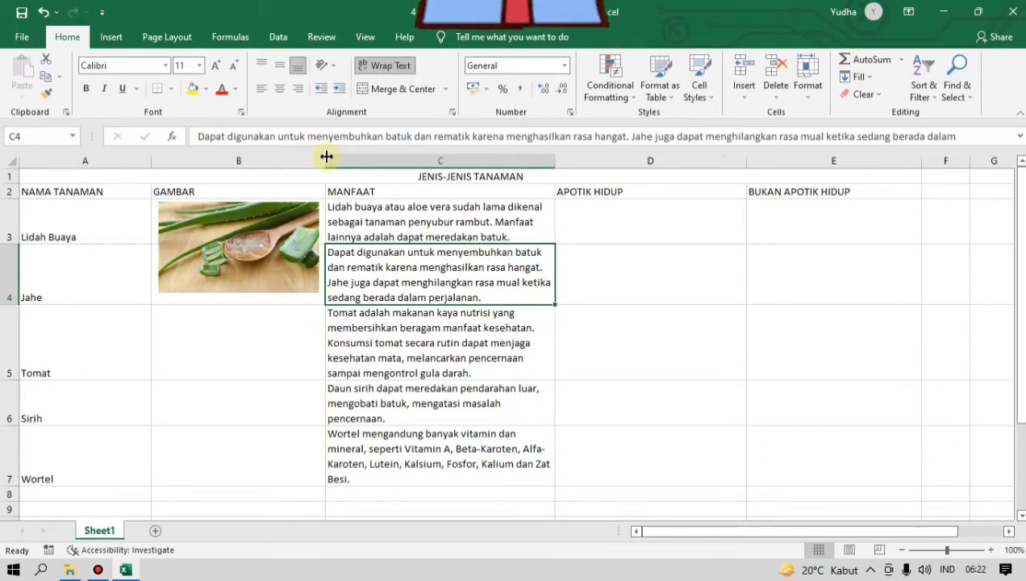
pyautogui.moveTo(4, 245); pyautogui.dragTo(3, 298)
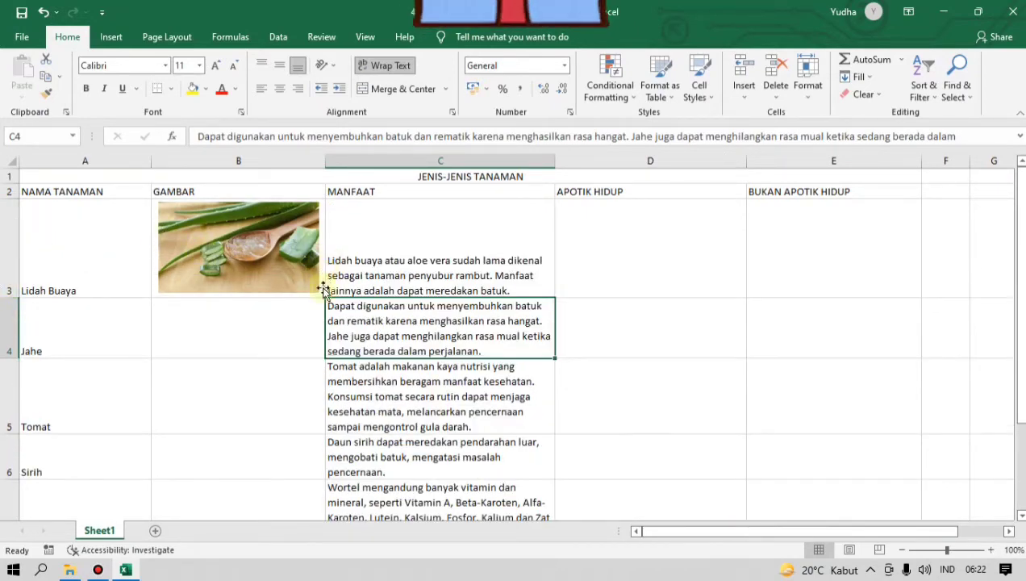
pyautogui.click(279, 333)
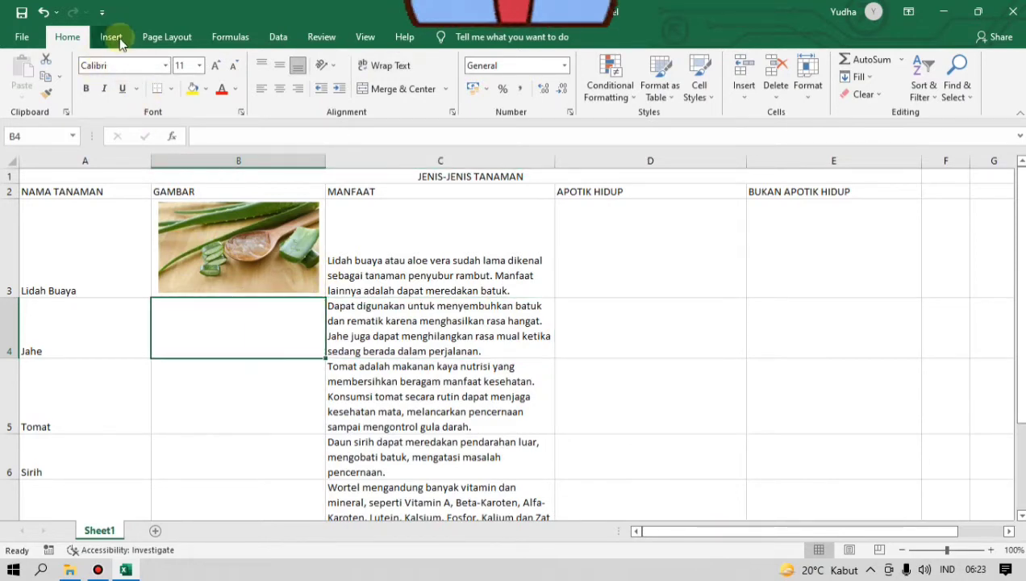
# - Insert the '2. Jahe' photo, shrink it into B4, and raise row 4 to about 155 pixels
pyautogui.click(120, 44)
pyautogui.click(191, 103)
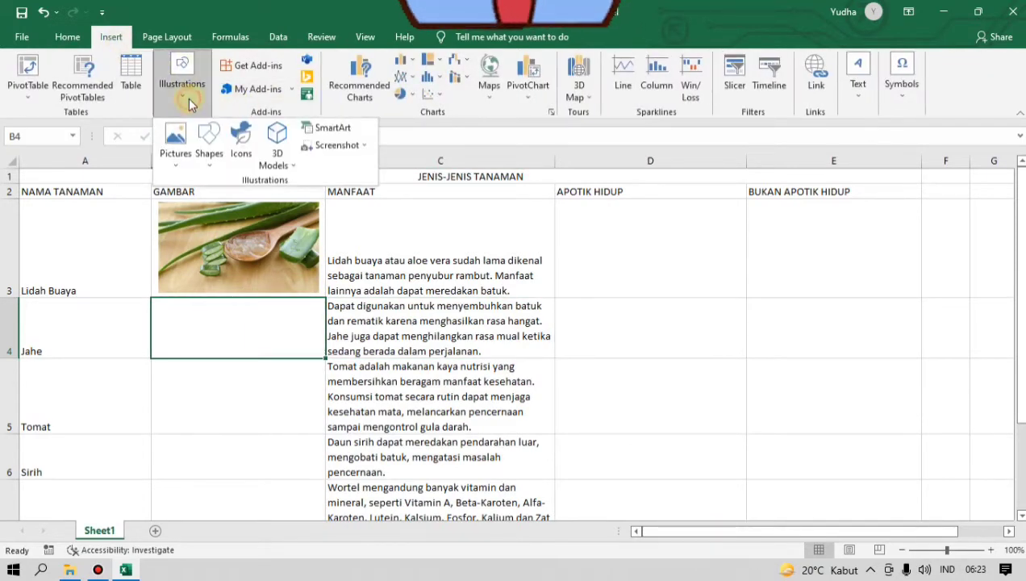
pyautogui.click(174, 137)
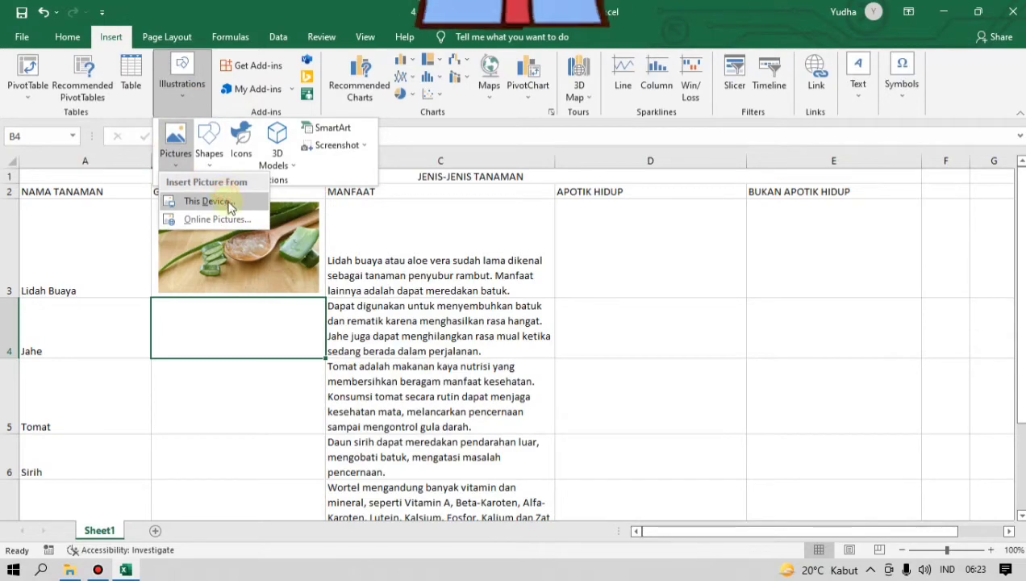
pyautogui.click(229, 203)
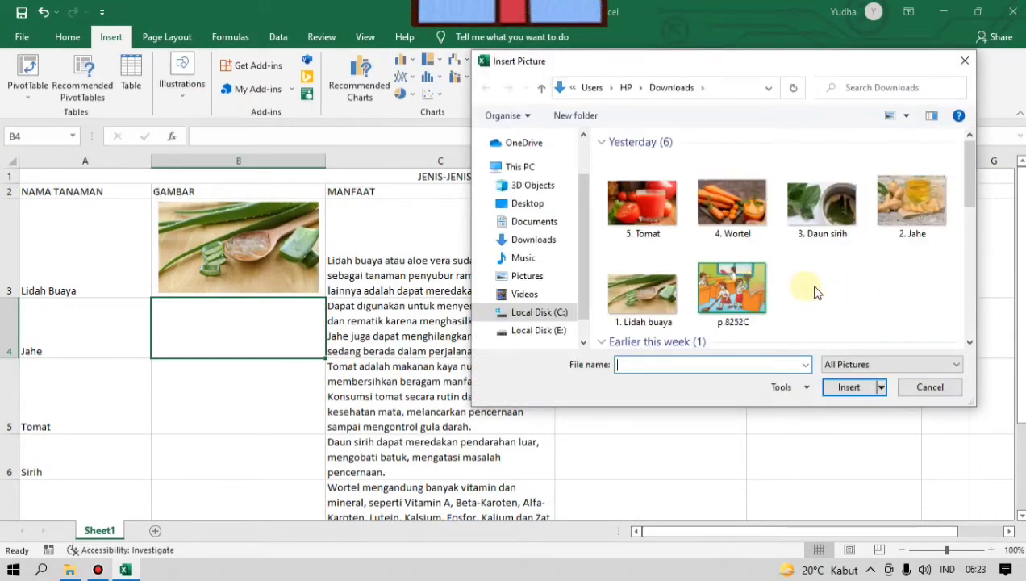
pyautogui.click(903, 201)
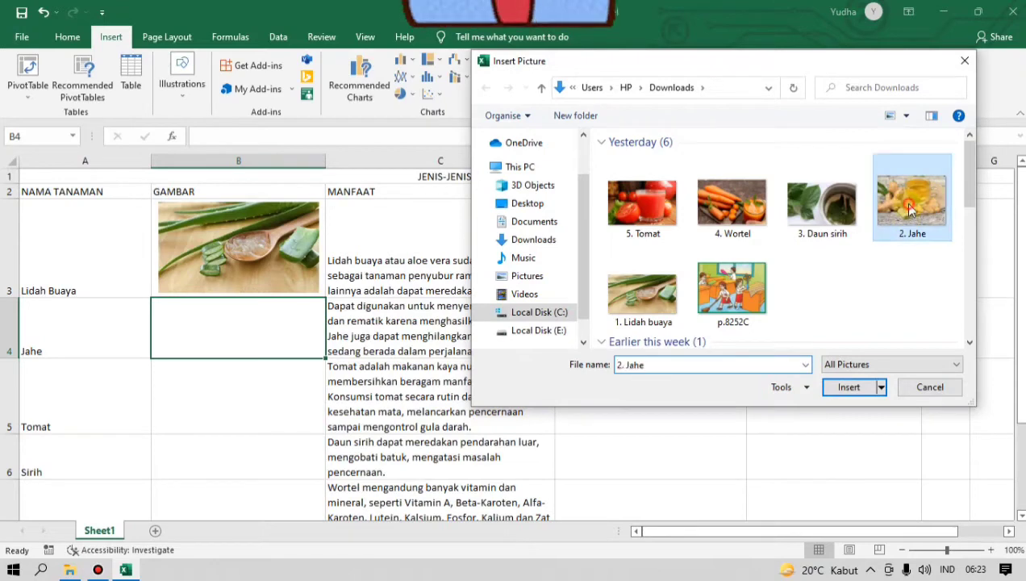
pyautogui.click(852, 387)
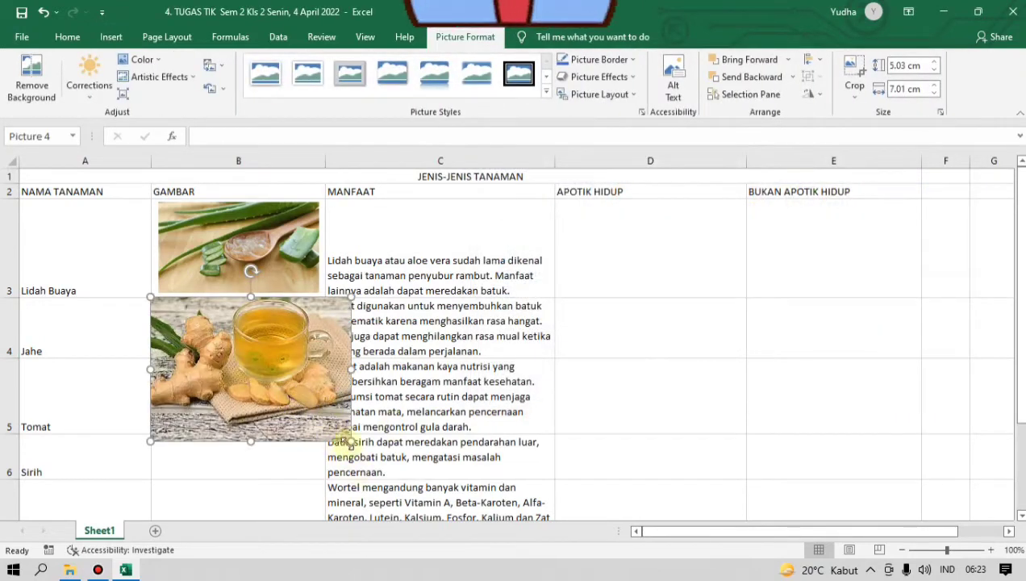
pyautogui.moveTo(350, 441); pyautogui.dragTo(303, 412)
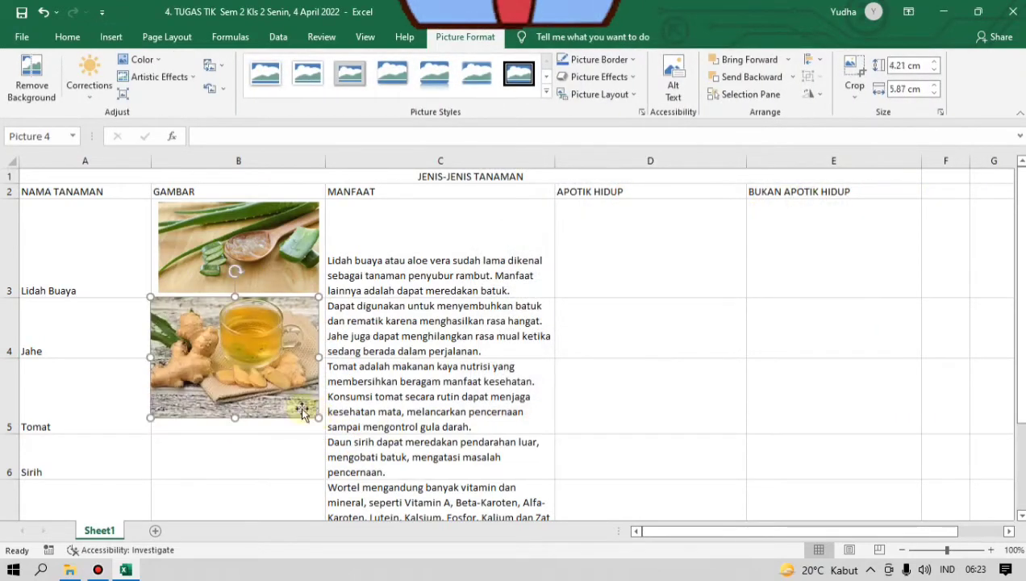
pyautogui.moveTo(150, 417); pyautogui.dragTo(163, 408)
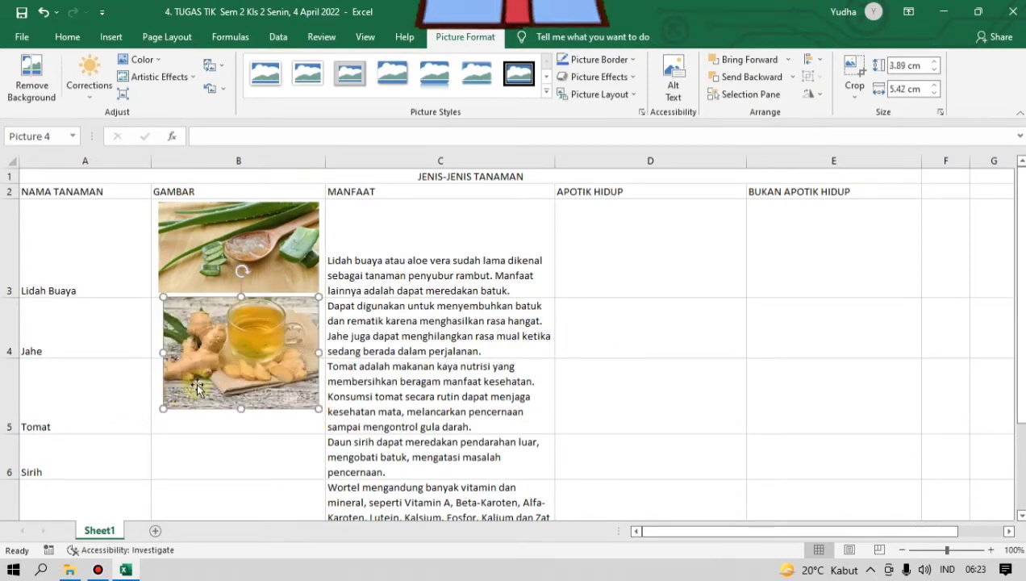
pyautogui.click(102, 334)
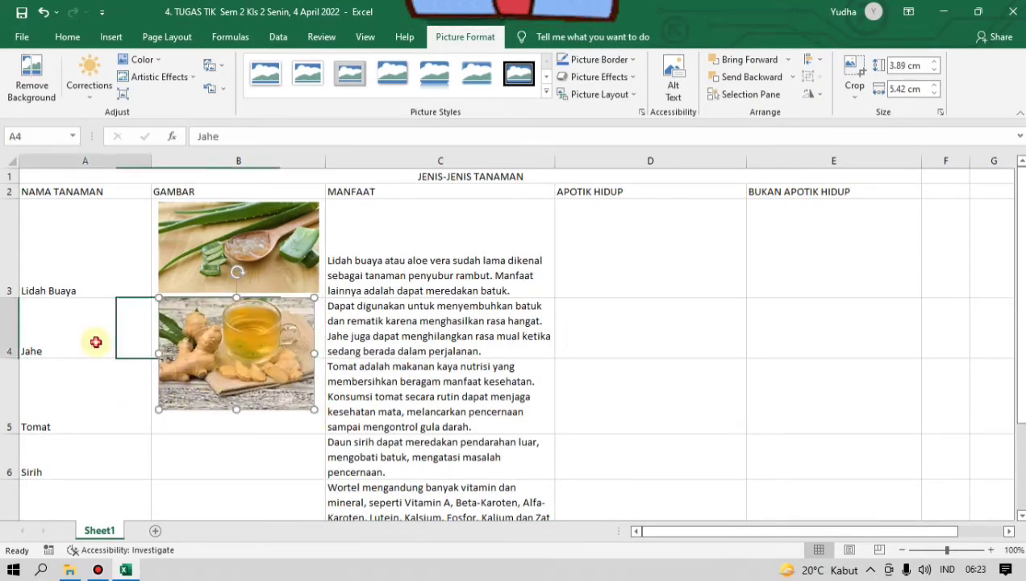
pyautogui.moveTo(8, 357); pyautogui.dragTo(10, 415)
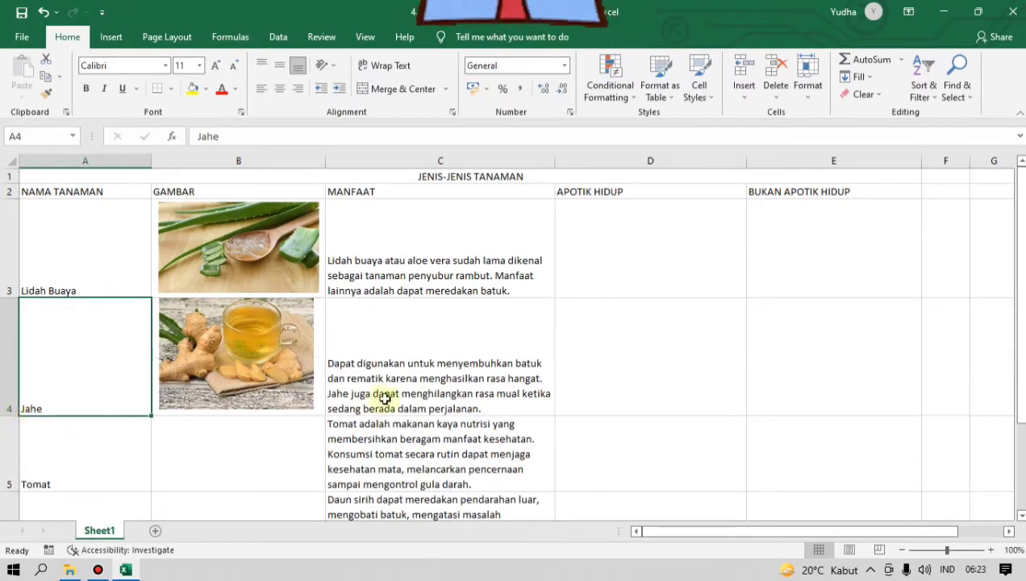
# - With cell B5 selected, insert the '5. Tomat' photo from this device
pyautogui.scroll(-1, 319, 363)
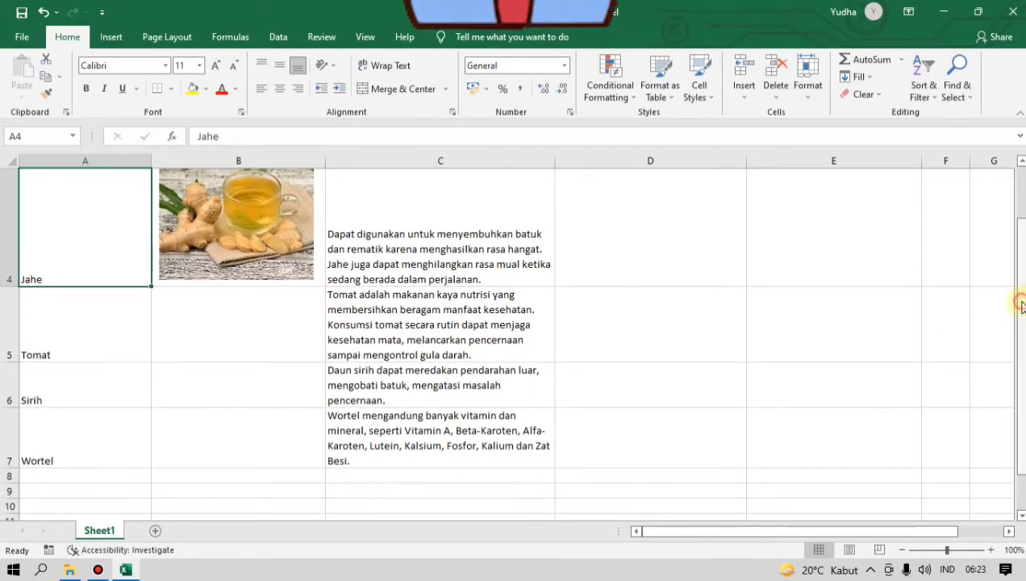
pyautogui.click(222, 327)
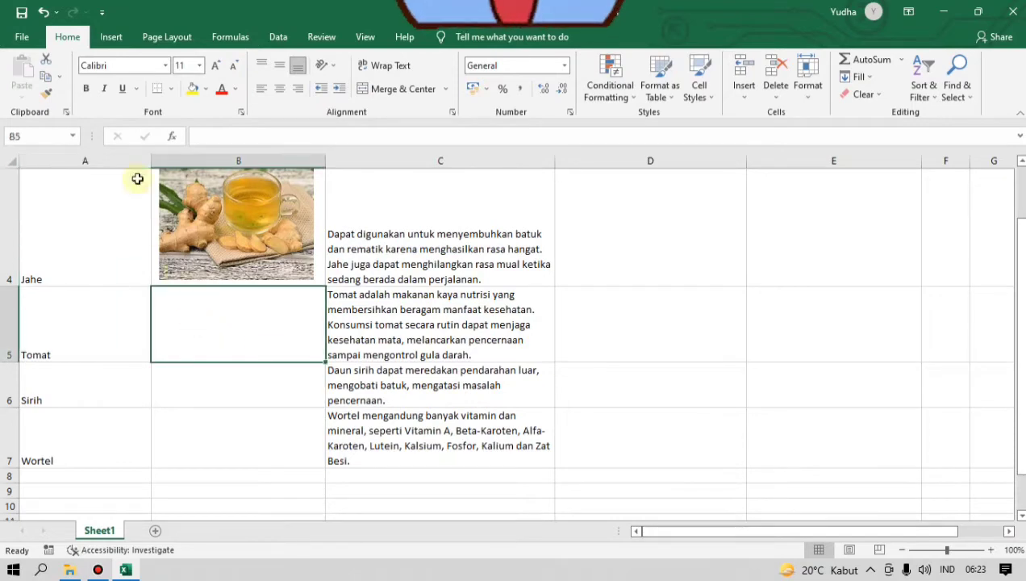
pyautogui.click(111, 37)
pyautogui.click(181, 76)
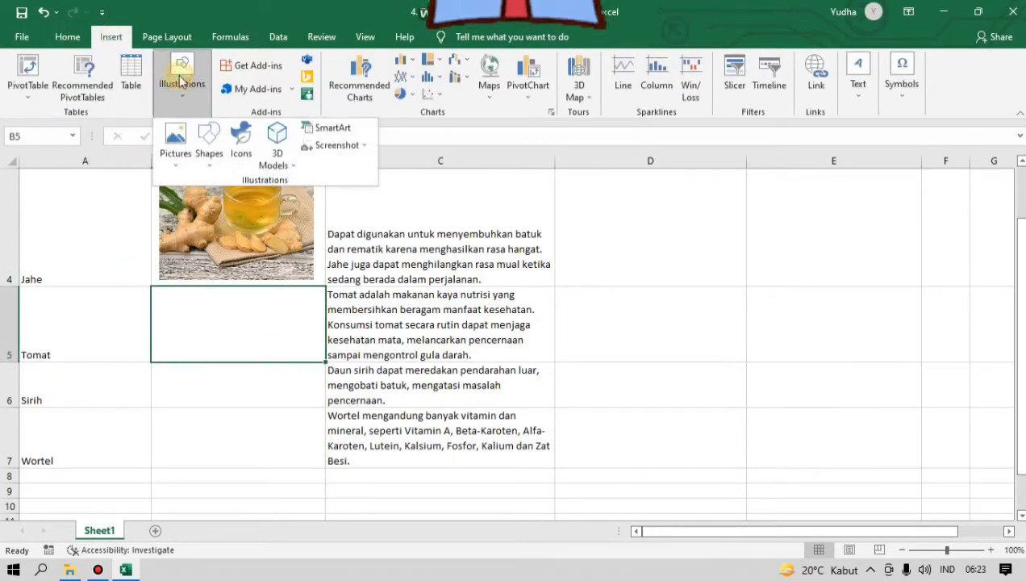
pyautogui.click(176, 146)
pyautogui.click(194, 194)
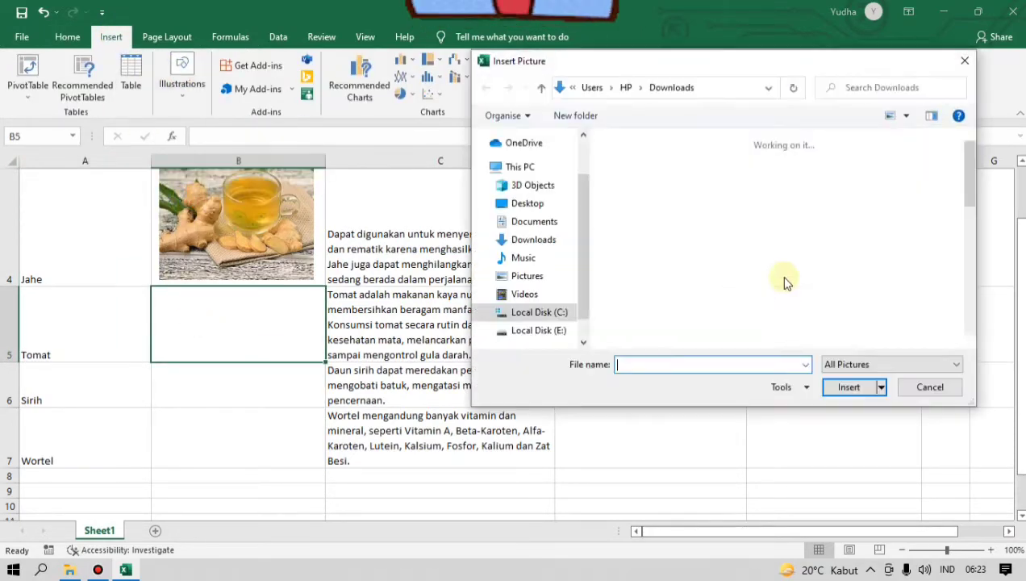
pyautogui.click(633, 207)
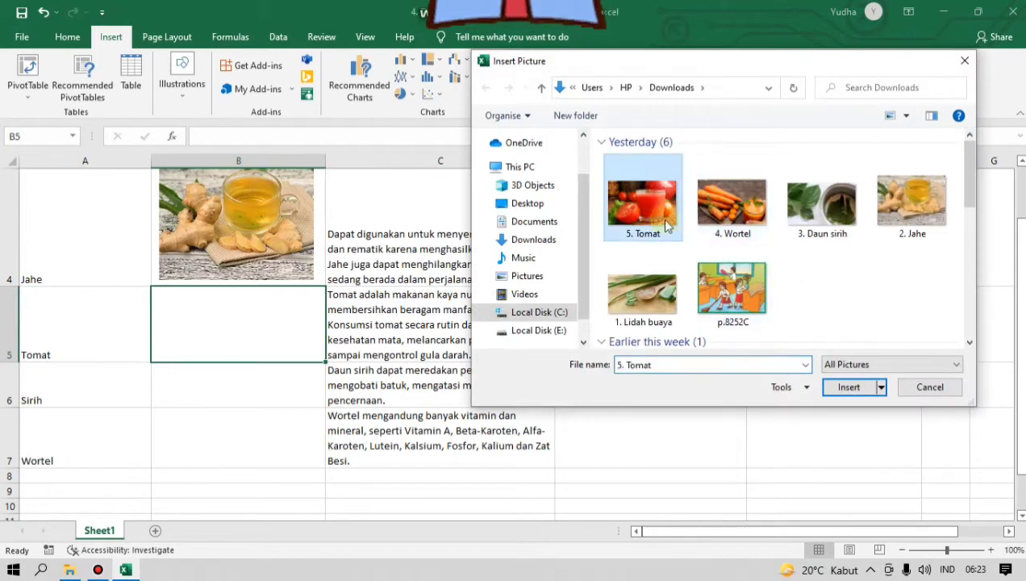
pyautogui.click(847, 388)
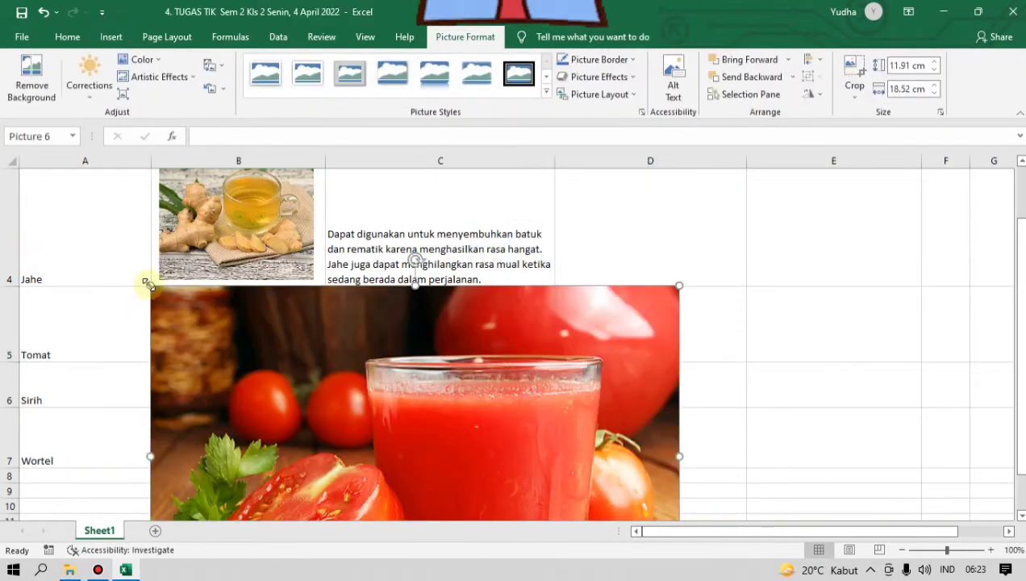
# - Shrink the tomato photo into cell B5 and raise row 5's height to 104.25
pyautogui.moveTo(147, 284); pyautogui.dragTo(420, 459)
pyautogui.moveTo(508, 478)
pyautogui.mouseDown()
pyautogui.moveTo(283, 343)
pyautogui.moveTo(226, 295)
pyautogui.mouseUp()
pyautogui.moveTo(398, 442); pyautogui.dragTo(302, 381)
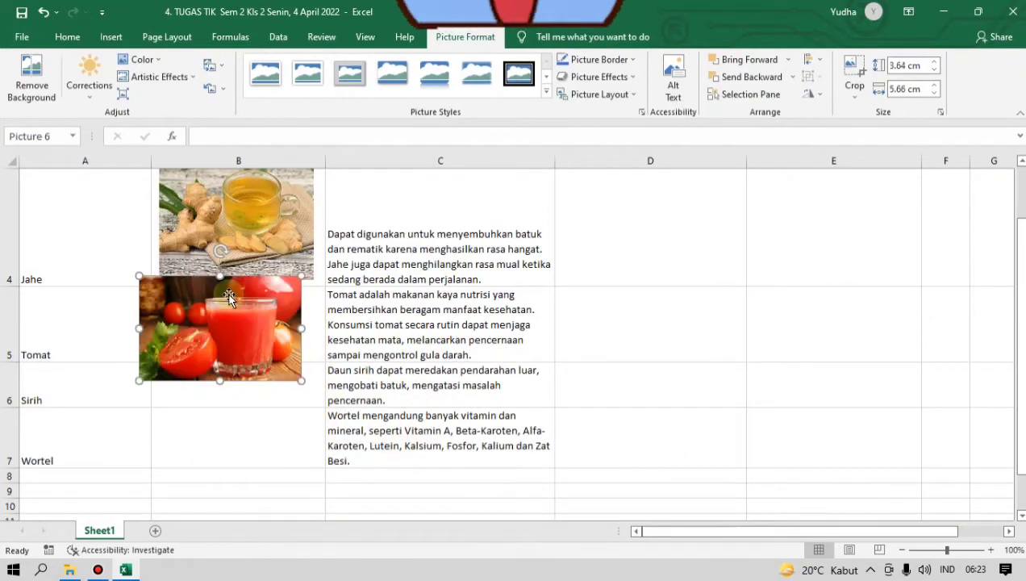
pyautogui.moveTo(229, 297); pyautogui.dragTo(243, 305)
pyautogui.moveTo(315, 389); pyautogui.dragTo(306, 383)
pyautogui.moveTo(249, 341); pyautogui.dragTo(258, 346)
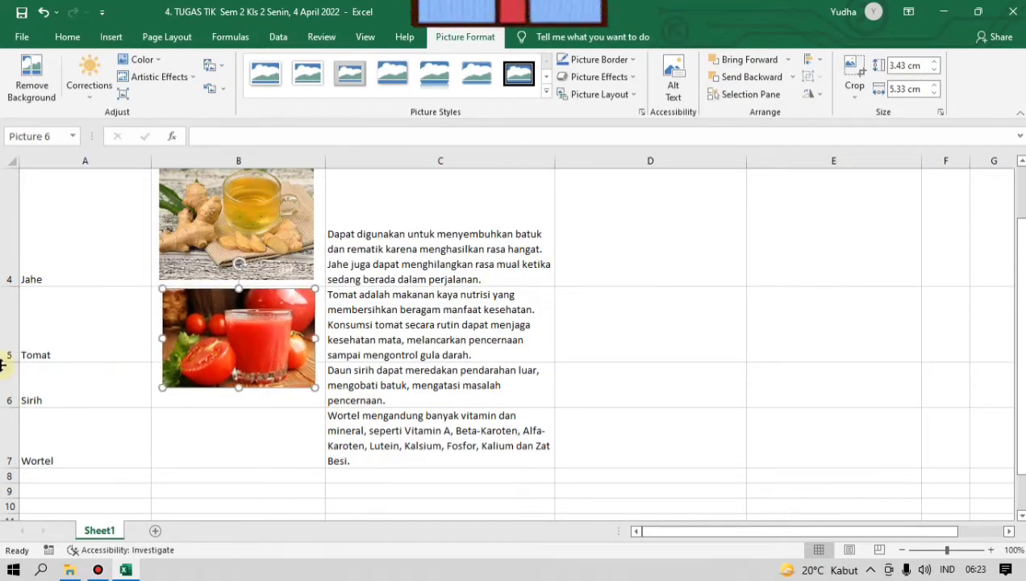
pyautogui.moveTo(7, 361); pyautogui.dragTo(2, 391)
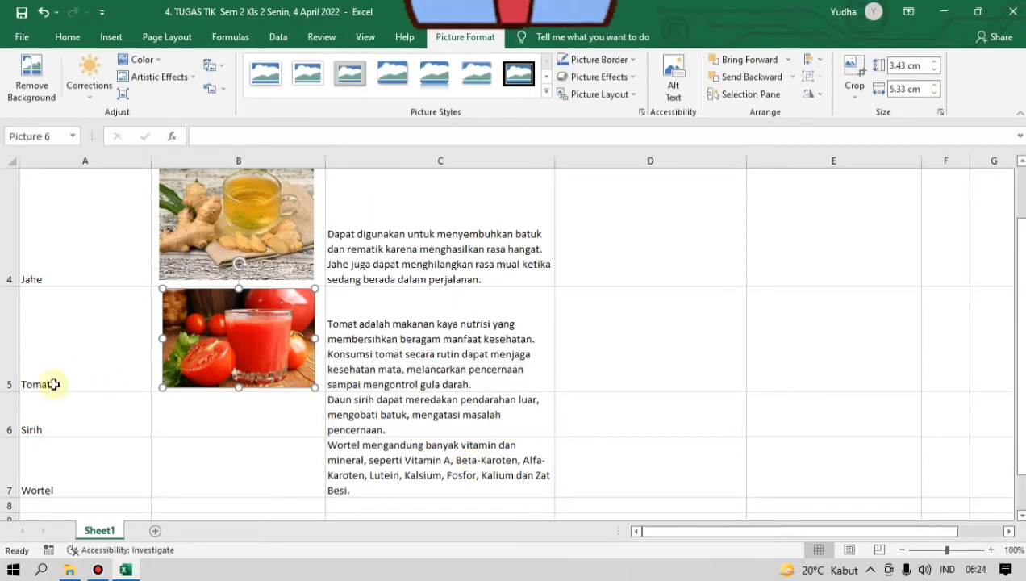
pyautogui.click(247, 423)
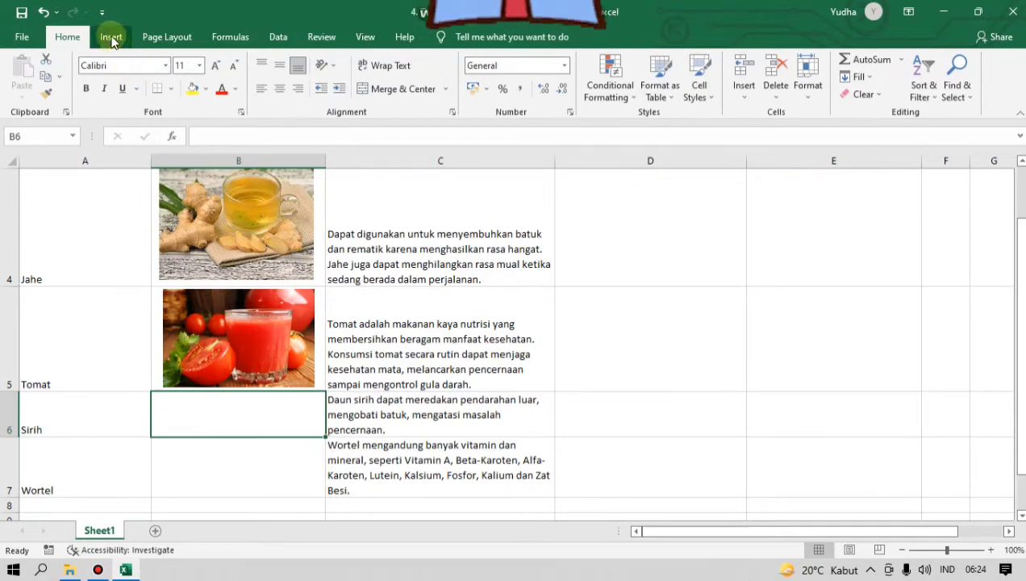
# - Insert the '3. Daun sirih' photo from this device
pyautogui.click(111, 37)
pyautogui.click(190, 81)
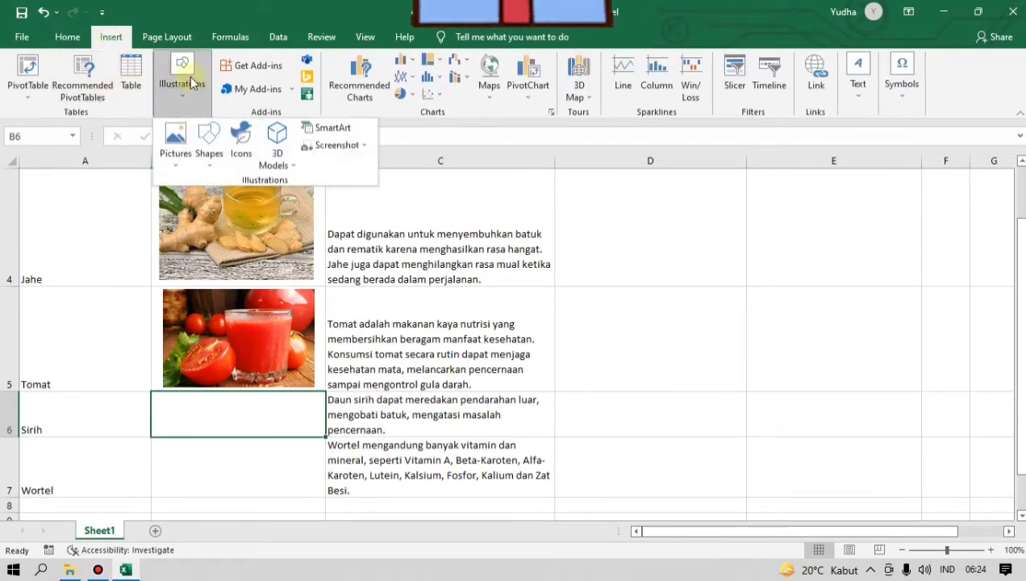
pyautogui.click(174, 139)
pyautogui.click(186, 199)
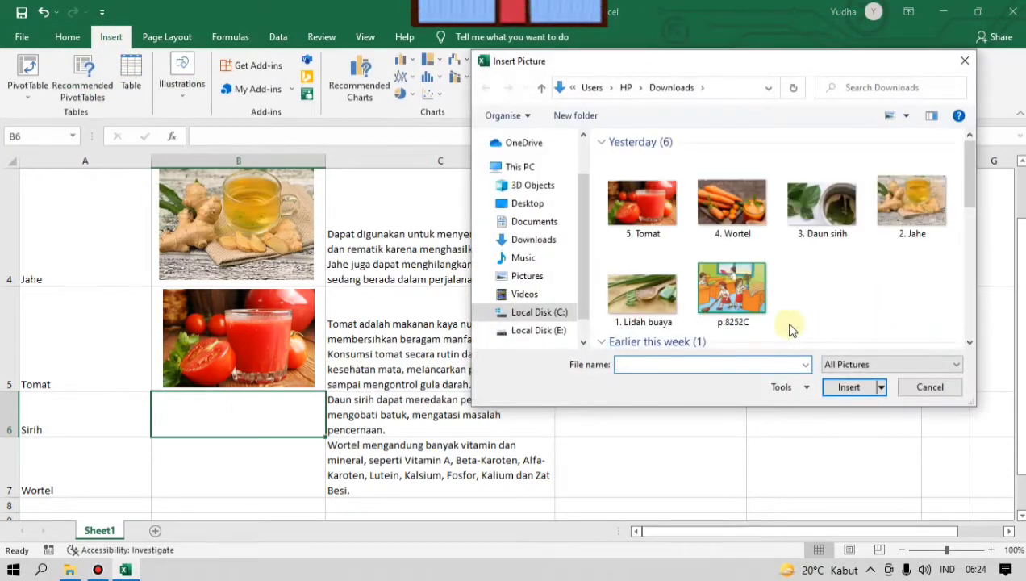
pyautogui.click(831, 218)
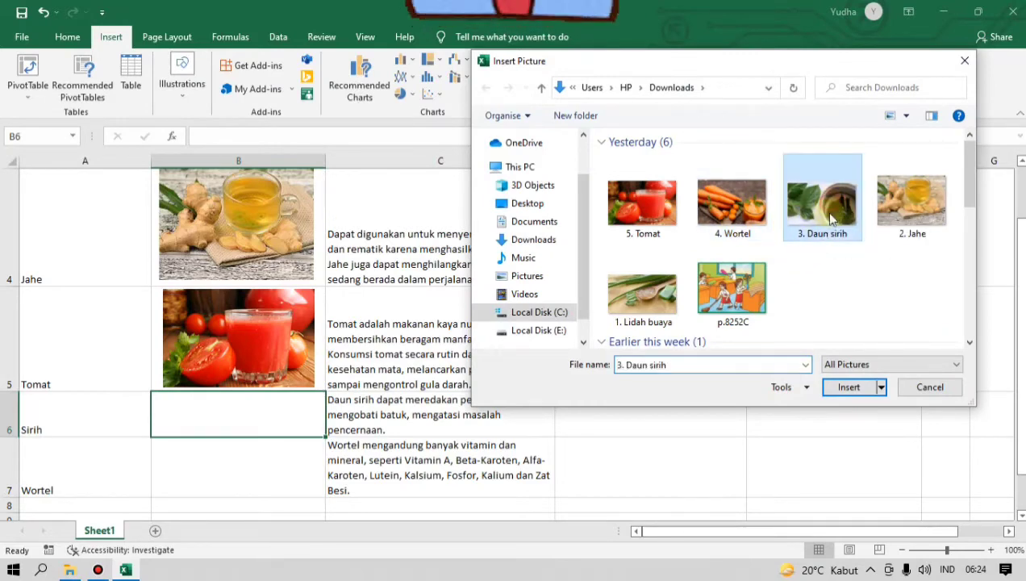
pyautogui.click(848, 389)
# - Shrink the betel leaf photo into cell B6 and make row 6 taller to fit it
pyautogui.moveTo(151, 396); pyautogui.dragTo(337, 508)
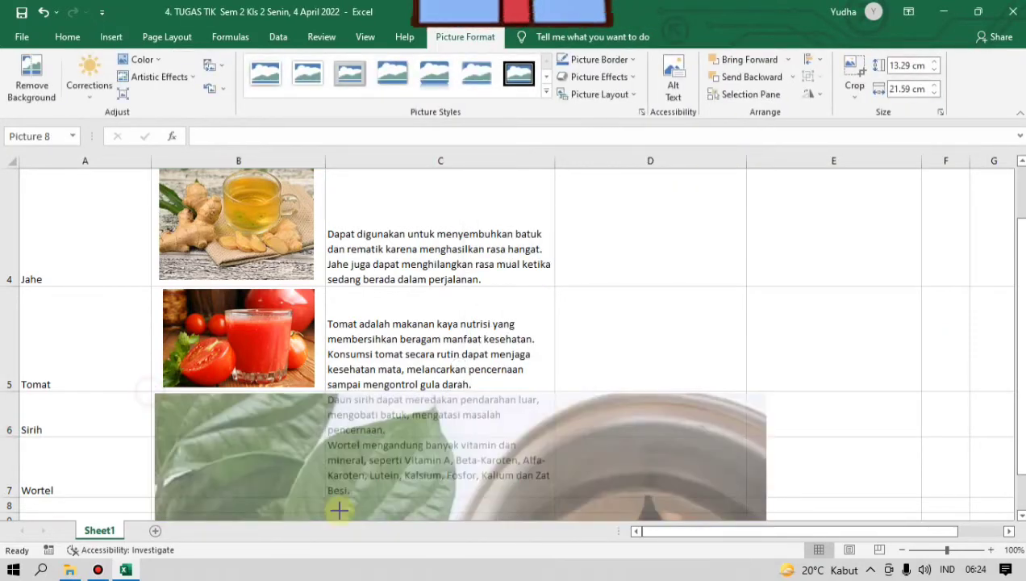
pyautogui.moveTo(436, 487); pyautogui.dragTo(167, 298)
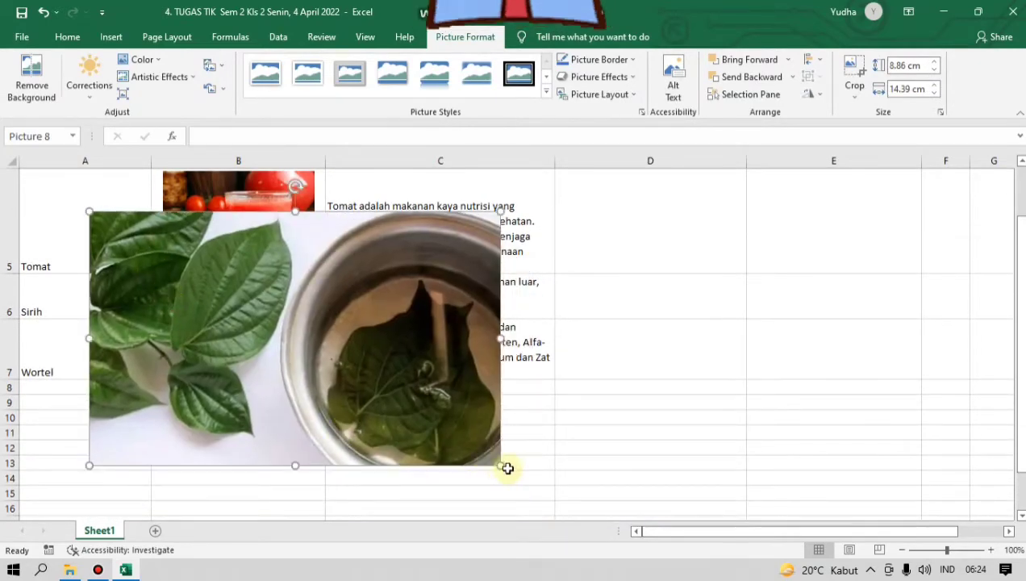
pyautogui.moveTo(500, 466); pyautogui.dragTo(274, 326)
pyautogui.moveTo(242, 307); pyautogui.dragTo(296, 353)
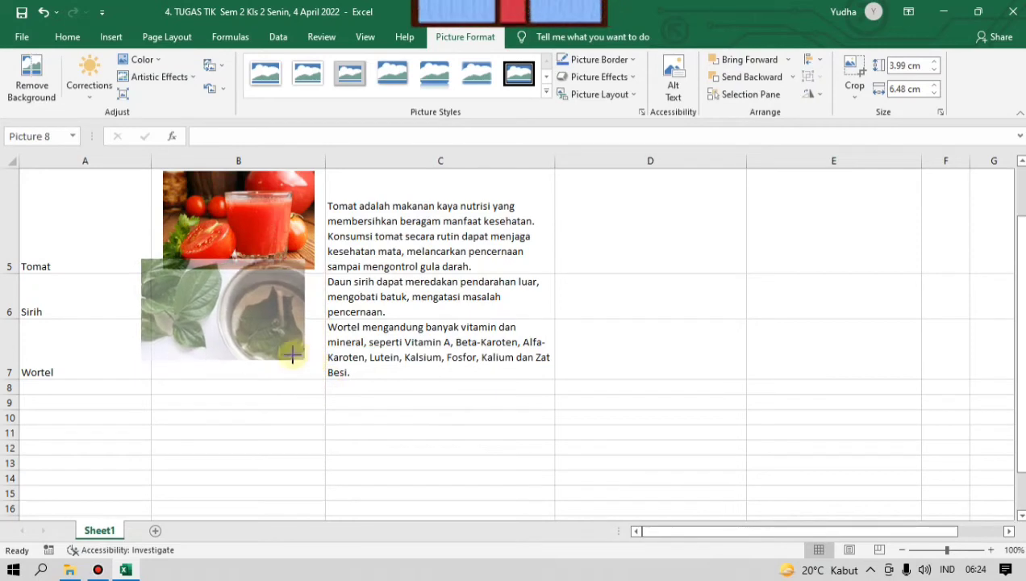
pyautogui.moveTo(204, 315); pyautogui.dragTo(224, 336)
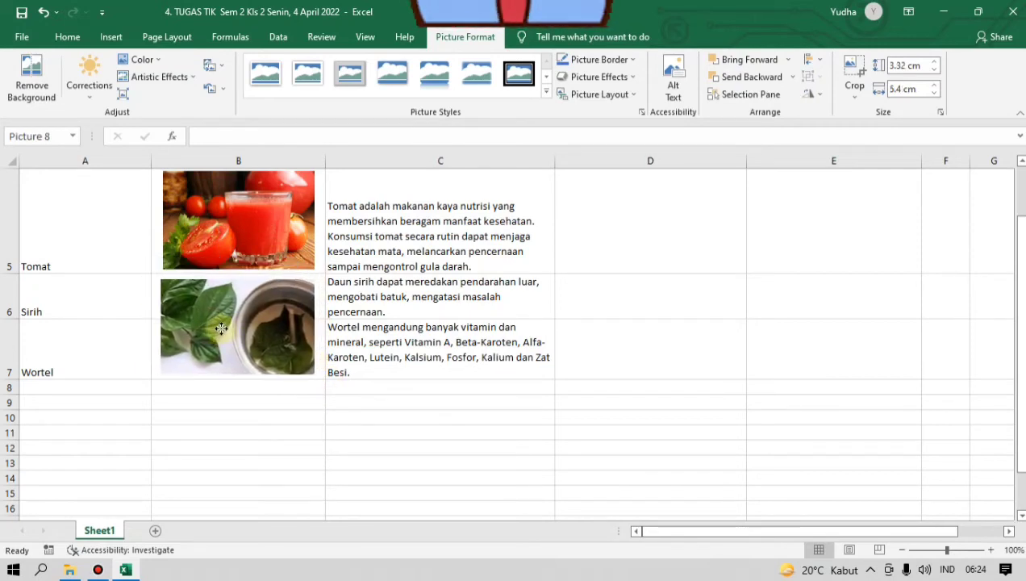
pyautogui.click(23, 311)
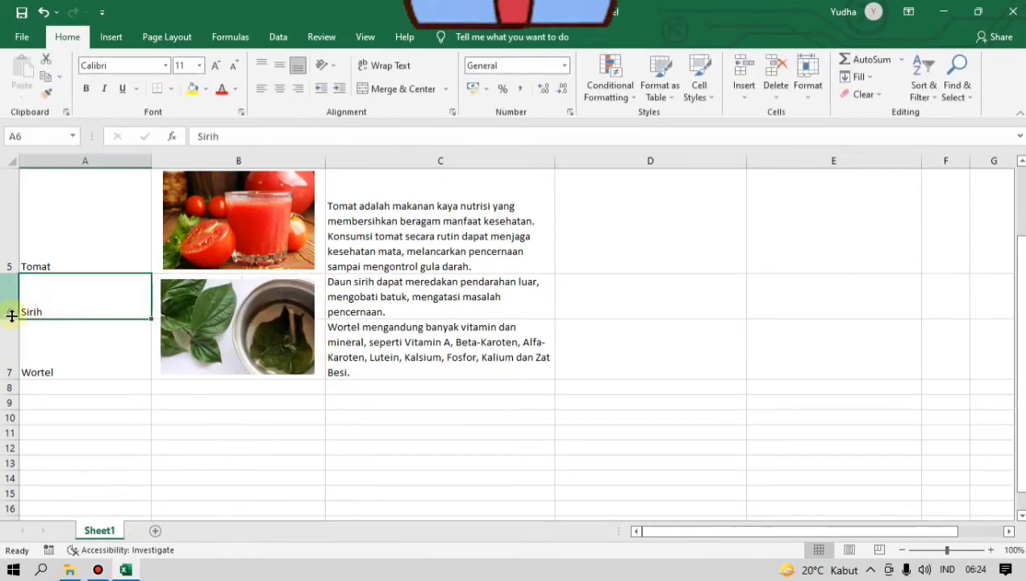
pyautogui.moveTo(15, 318); pyautogui.dragTo(14, 377)
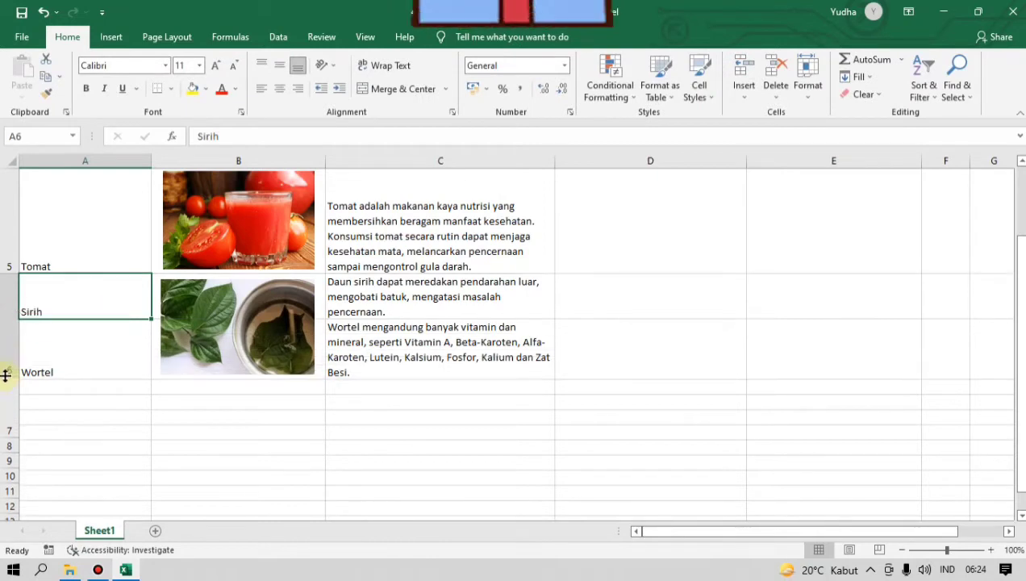
pyautogui.click(230, 410)
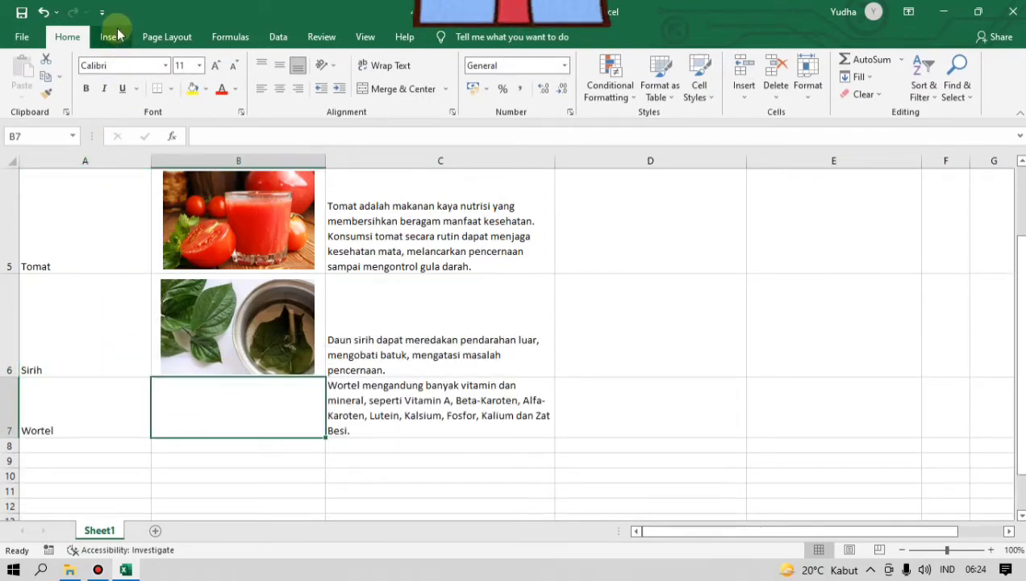
pyautogui.click(111, 38)
# - Insert the '4. Wortel' photo from this device
pyautogui.click(191, 81)
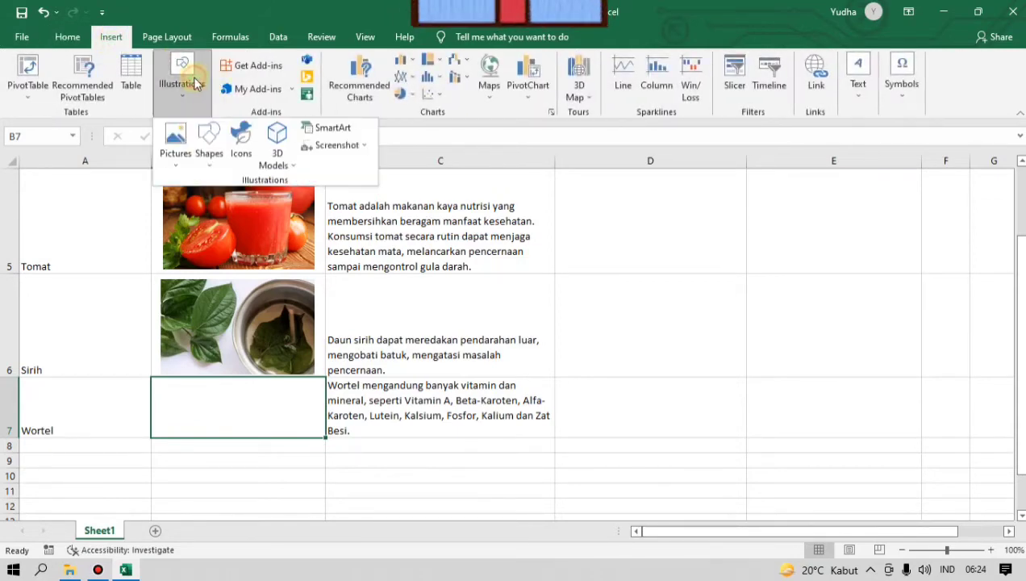
pyautogui.click(175, 141)
pyautogui.click(187, 202)
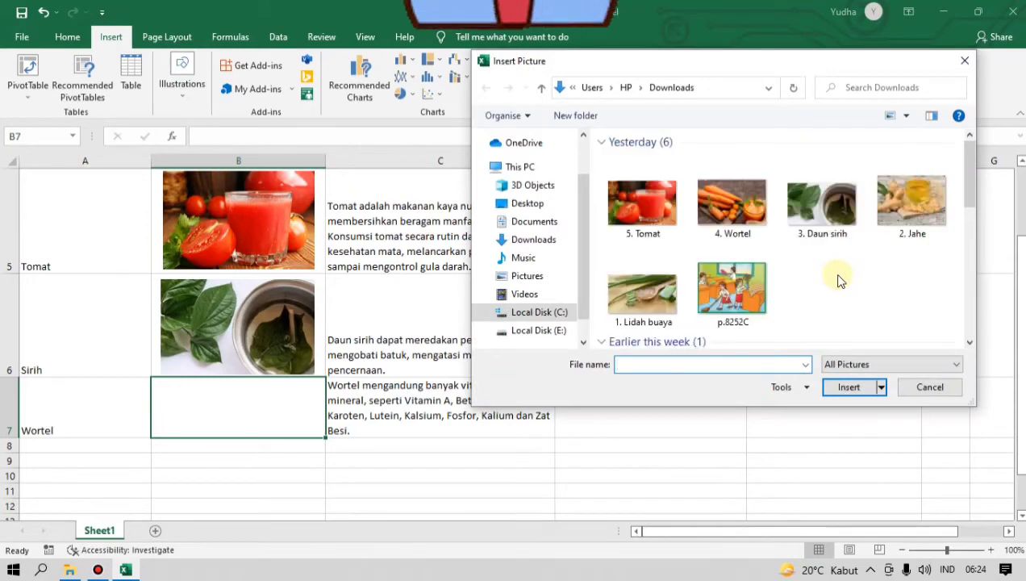
pyautogui.click(743, 205)
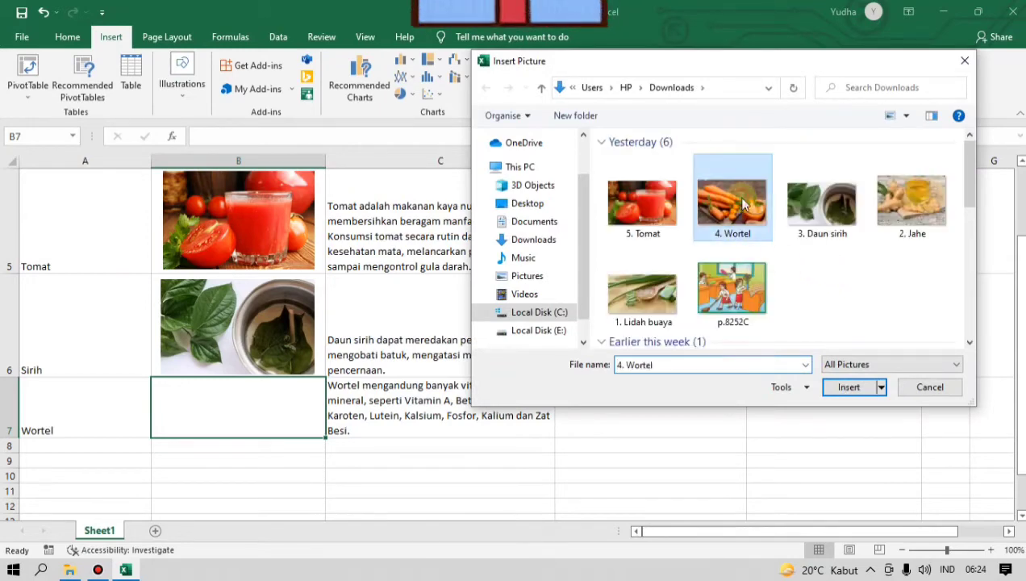
pyautogui.click(849, 388)
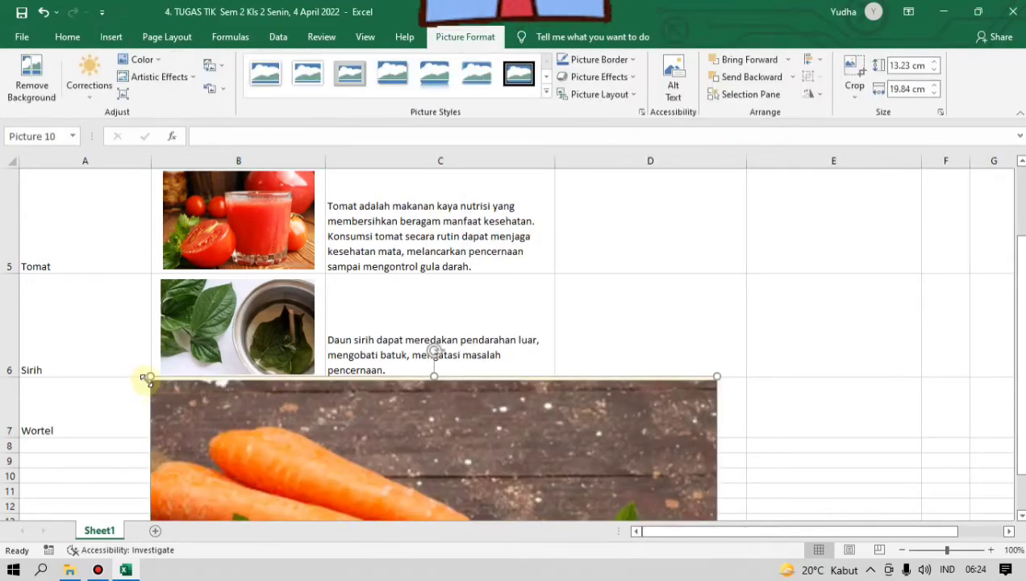
# - Shrink the carrot photo into cell B7 and raise row 7's height to 107.25
pyautogui.moveTo(149, 378); pyautogui.dragTo(334, 482)
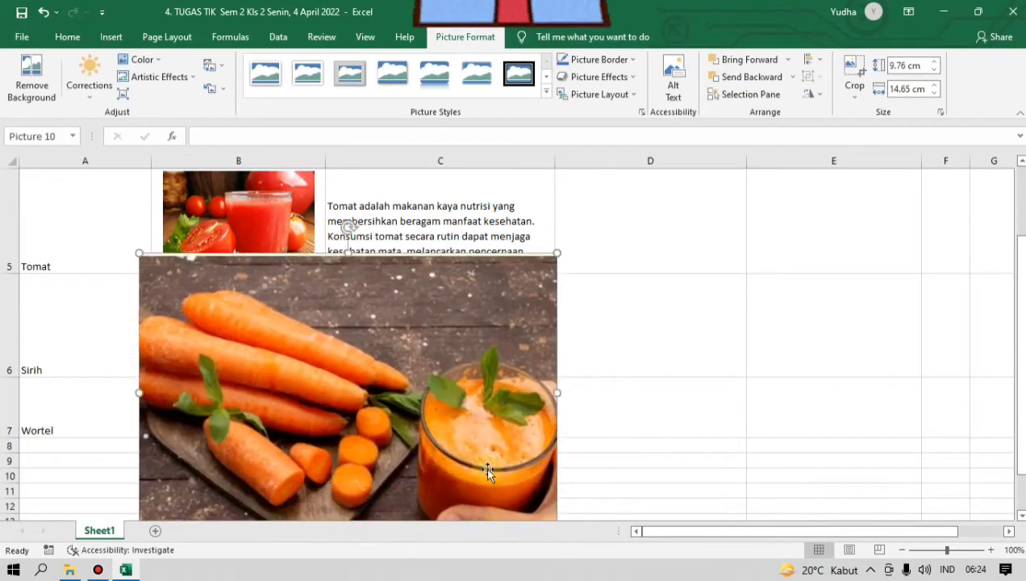
pyautogui.moveTo(558, 253)
pyautogui.mouseDown()
pyautogui.moveTo(267, 356)
pyautogui.moveTo(156, 426)
pyautogui.mouseUp()
pyautogui.moveTo(195, 473); pyautogui.dragTo(213, 431)
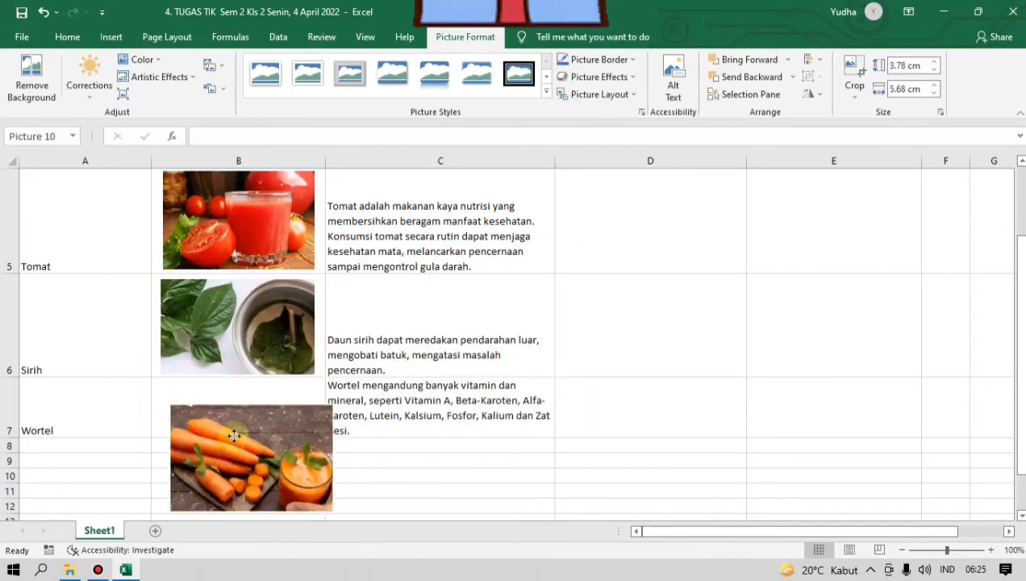
pyautogui.moveTo(311, 492); pyautogui.dragTo(305, 478)
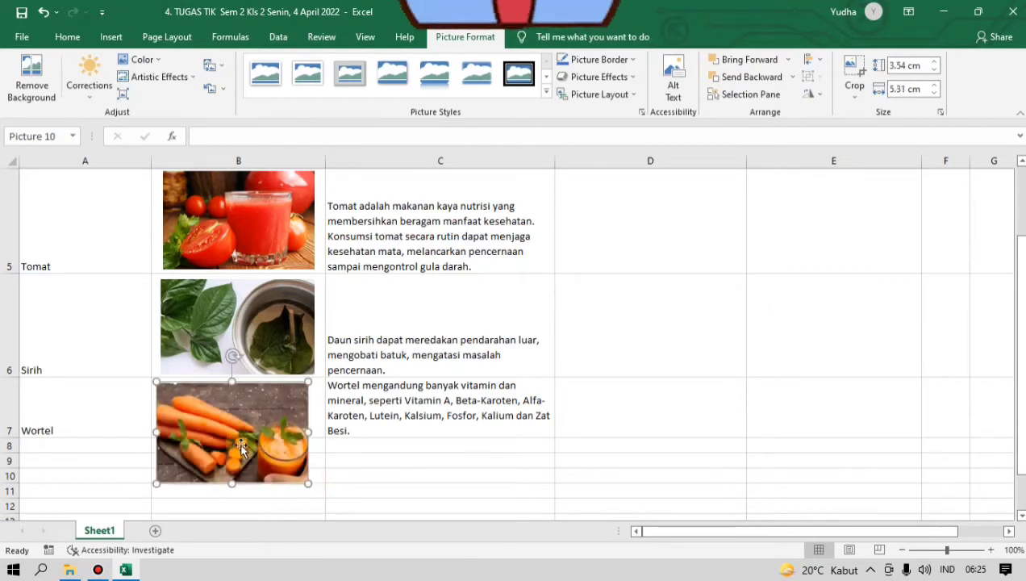
pyautogui.moveTo(236, 439); pyautogui.dragTo(245, 438)
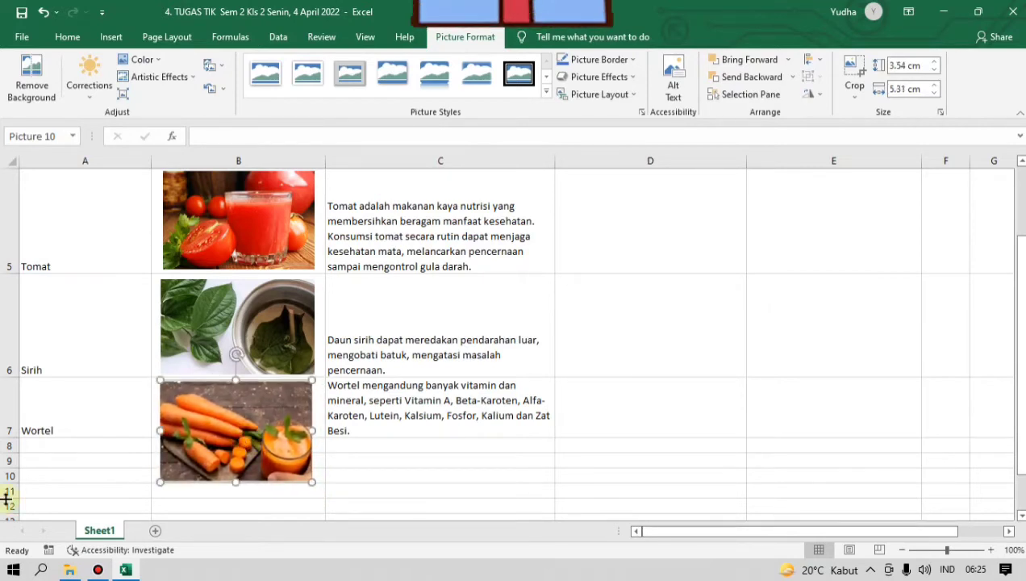
pyautogui.moveTo(13, 440); pyautogui.dragTo(6, 485)
pyautogui.click(403, 411)
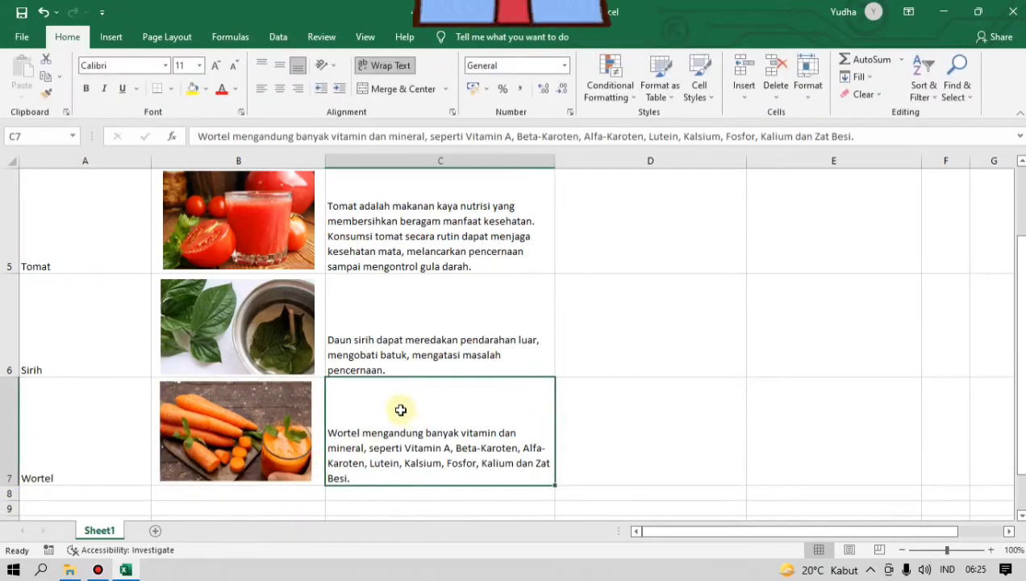
pyautogui.scroll(3, 398, 409)
pyautogui.click(650, 257)
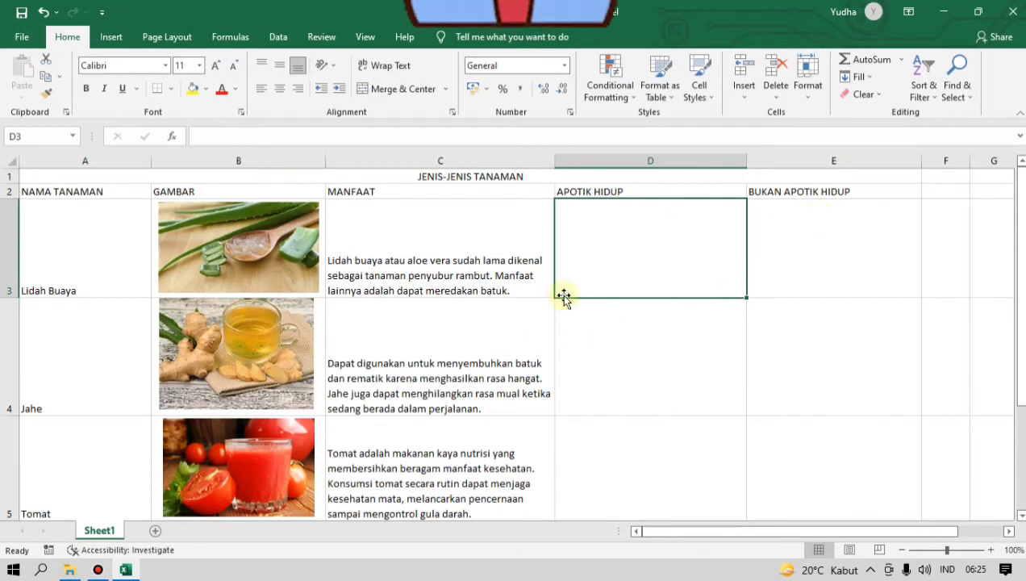
pyautogui.click(790, 229)
pyautogui.click(637, 230)
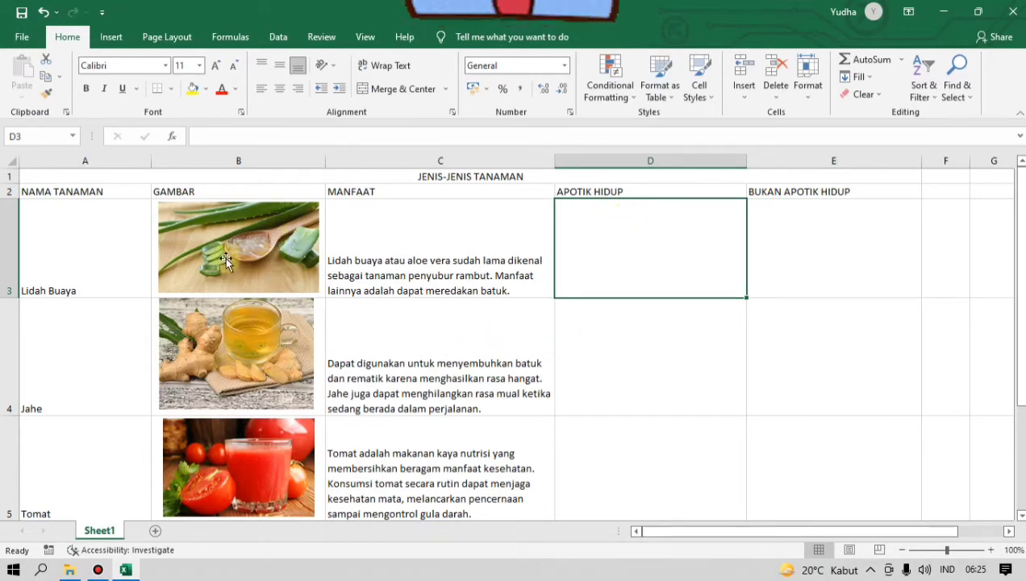
pyautogui.click(804, 248)
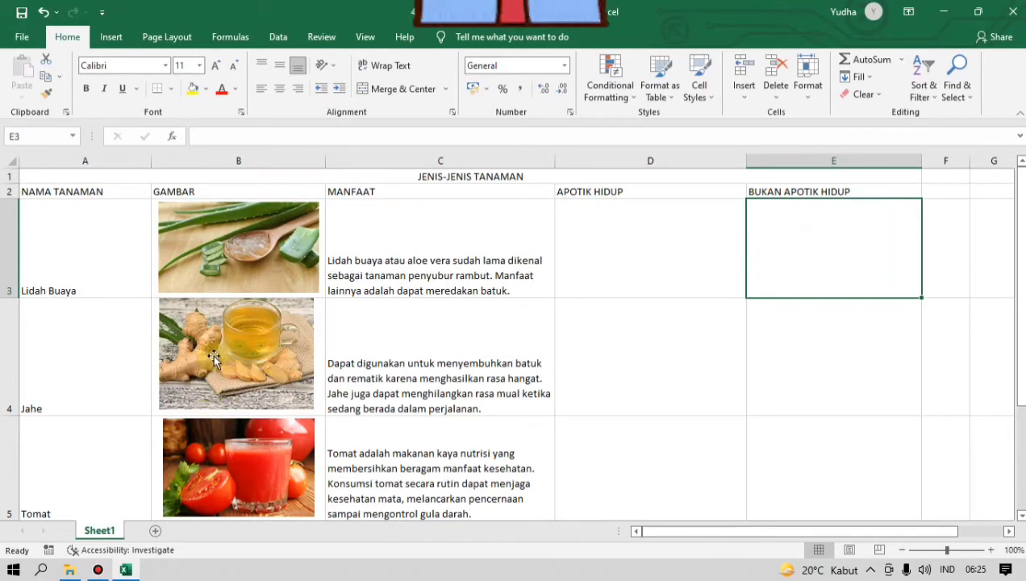
pyautogui.click(653, 359)
pyautogui.click(776, 360)
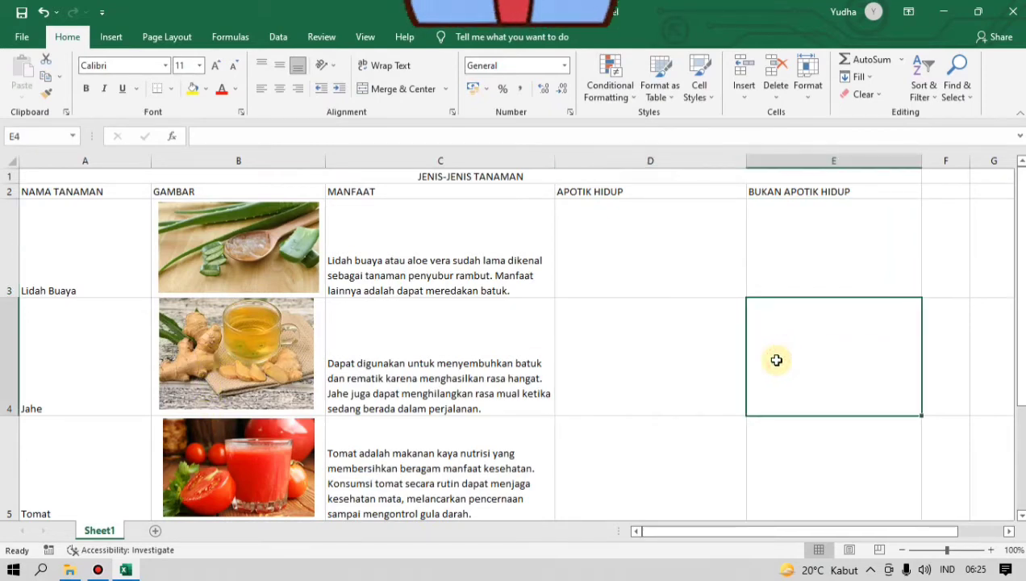
pyautogui.scroll(-1, 777, 360)
pyautogui.scroll(-1, 904, 339)
pyautogui.scroll(2, 783, 331)
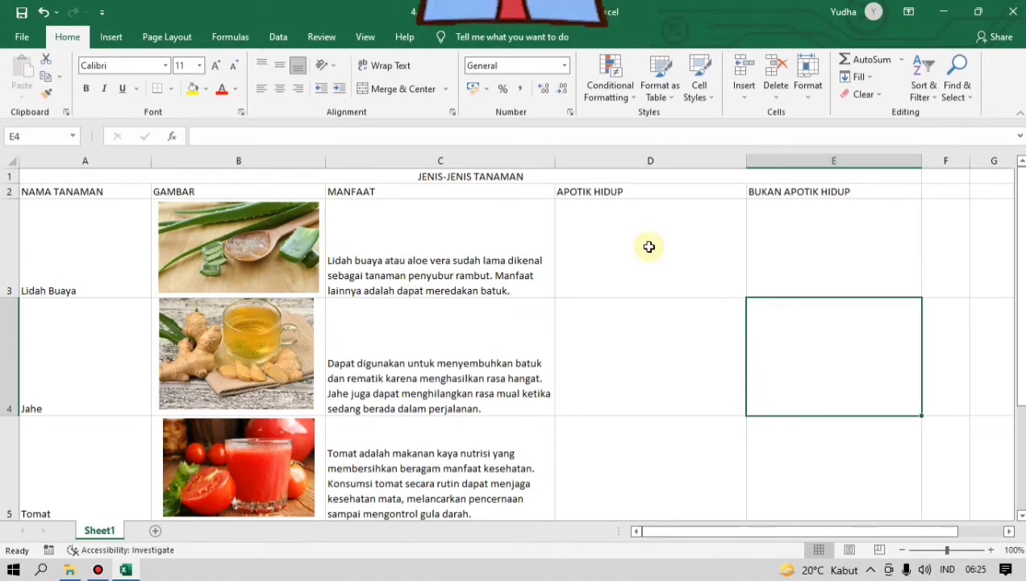
pyautogui.click(649, 247)
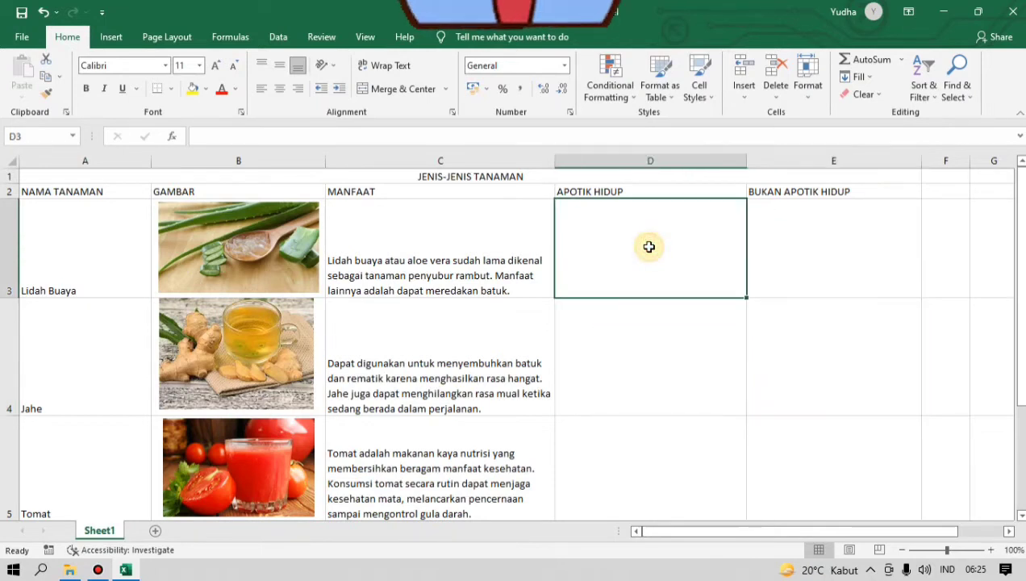
pyautogui.click(111, 36)
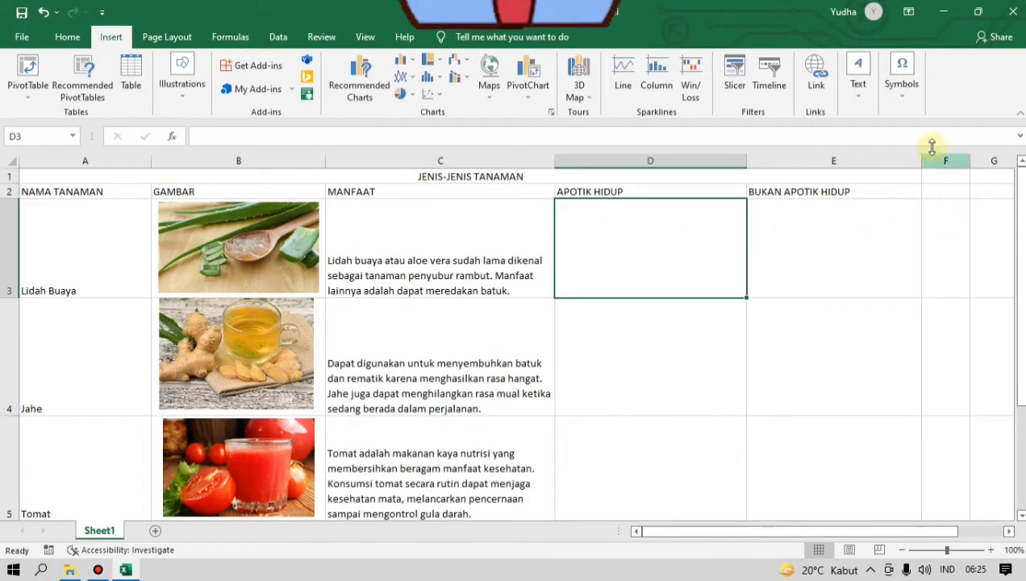
# - Insert the Wingdings check mark (code 252) into cell D3 for Lidah Buaya
pyautogui.click(903, 93)
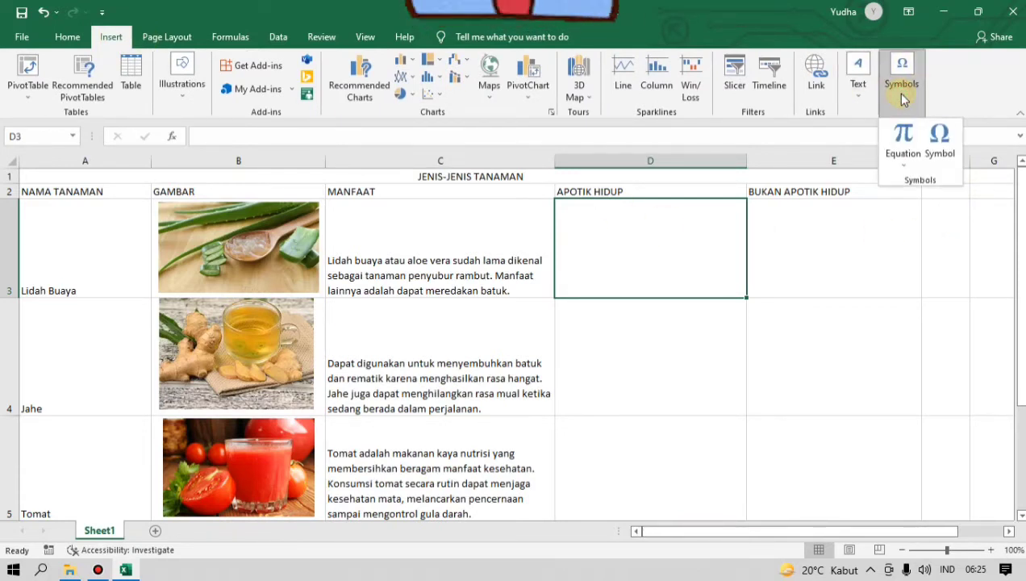
pyautogui.click(942, 136)
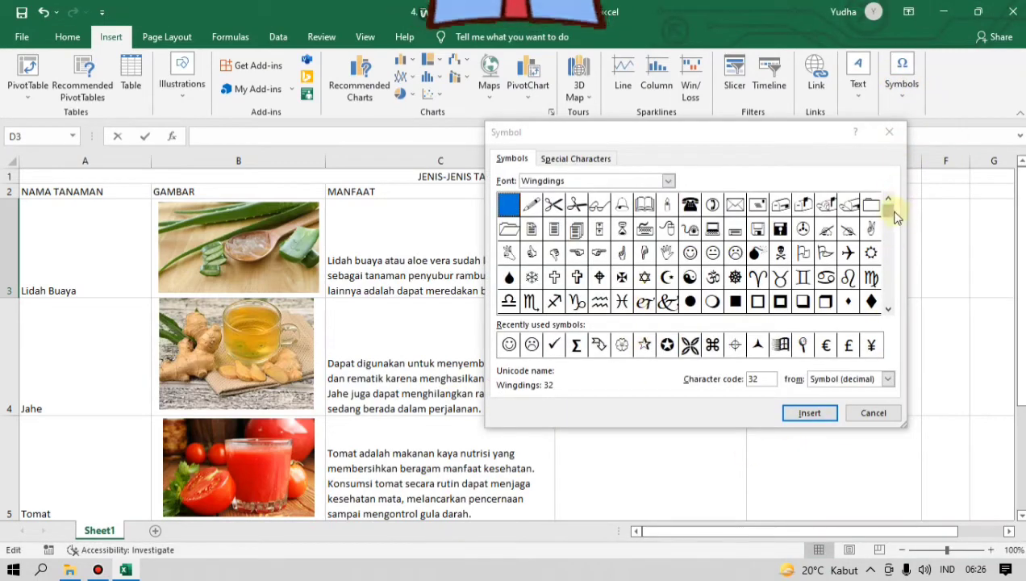
pyautogui.click(892, 213)
pyautogui.moveTo(889, 266); pyautogui.dragTo(885, 288)
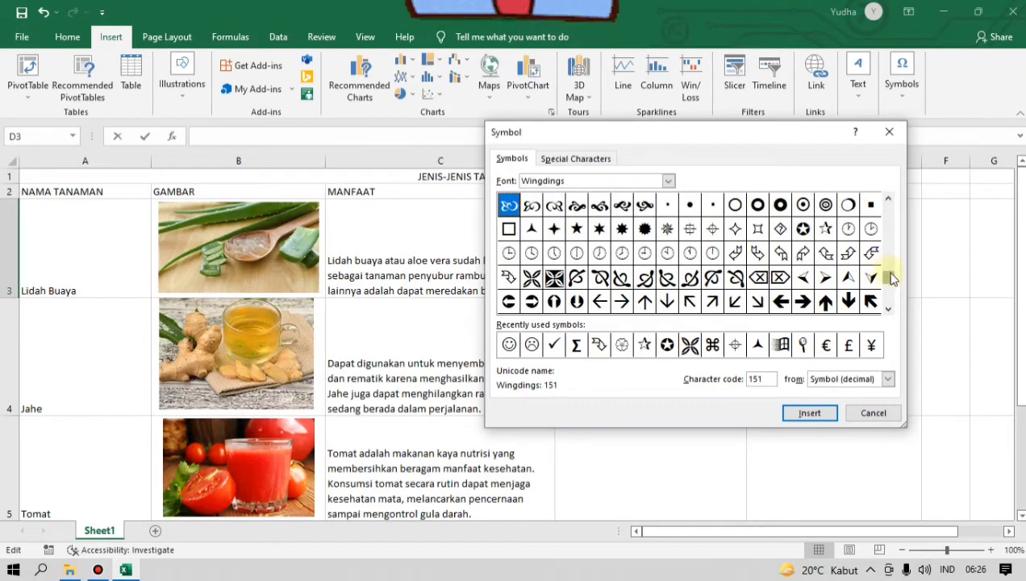
pyautogui.moveTo(909, 208); pyautogui.dragTo(904, 209)
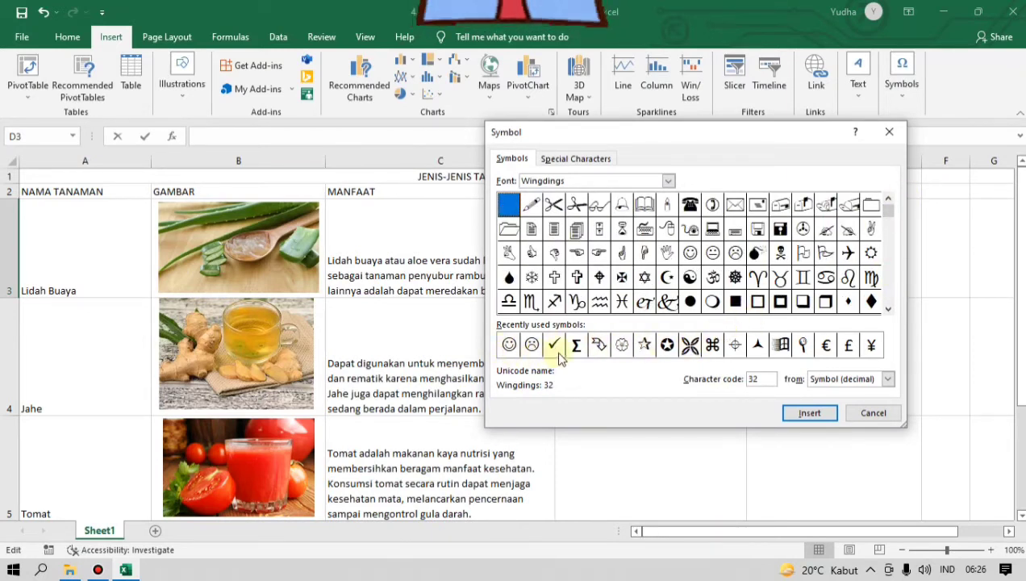
pyautogui.click(510, 345)
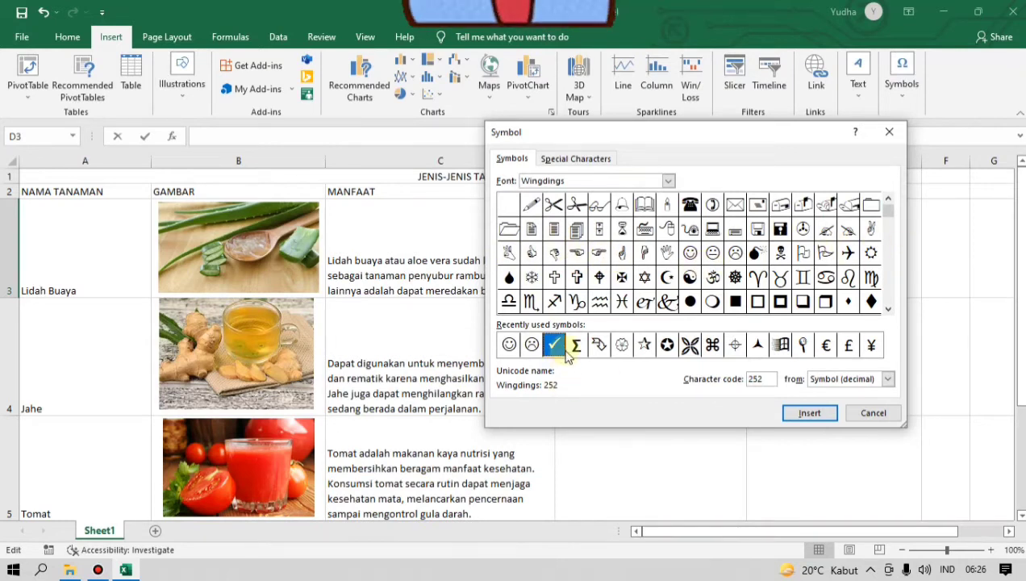
pyautogui.click(507, 350)
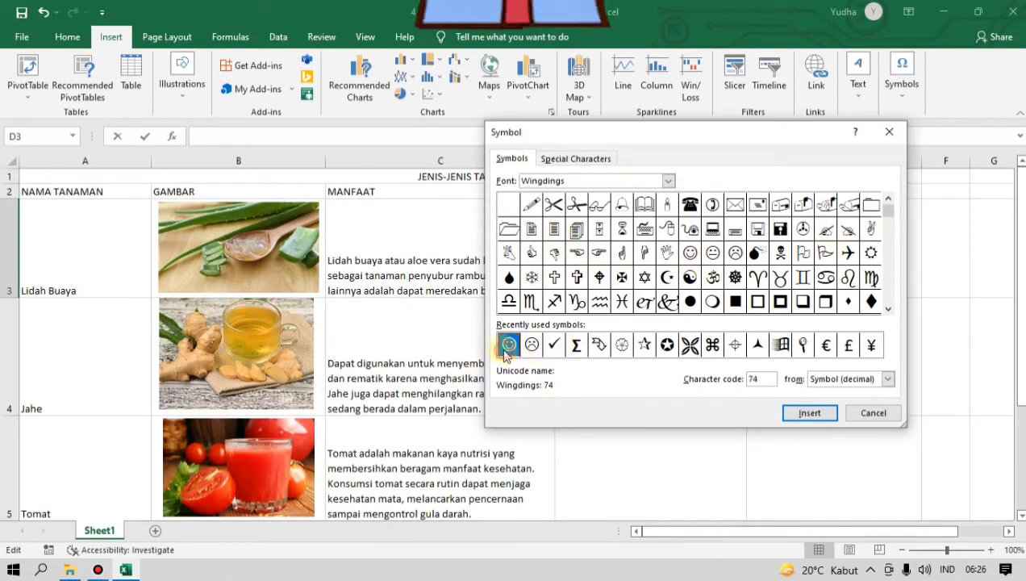
pyautogui.click(552, 347)
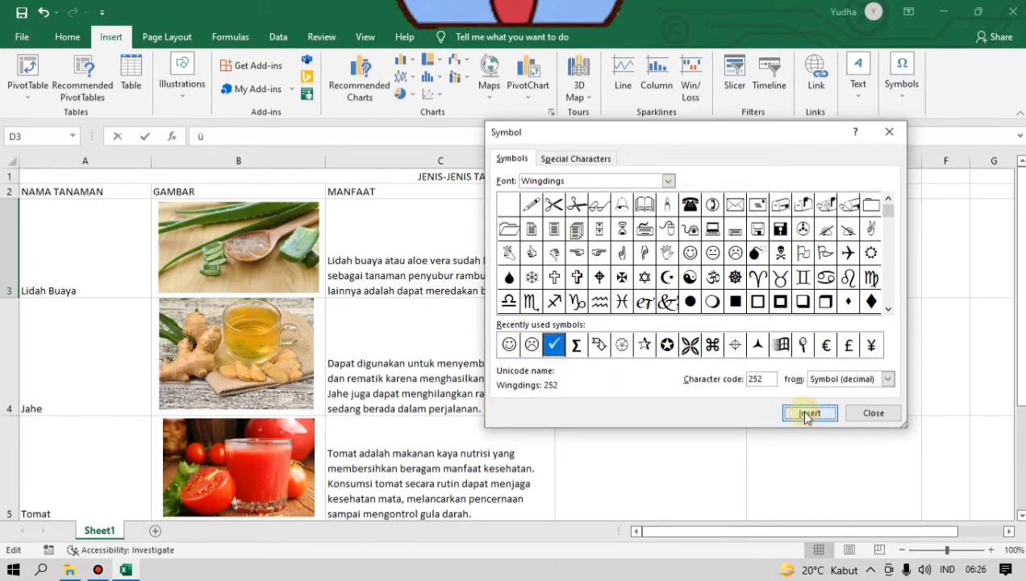
pyautogui.click(873, 413)
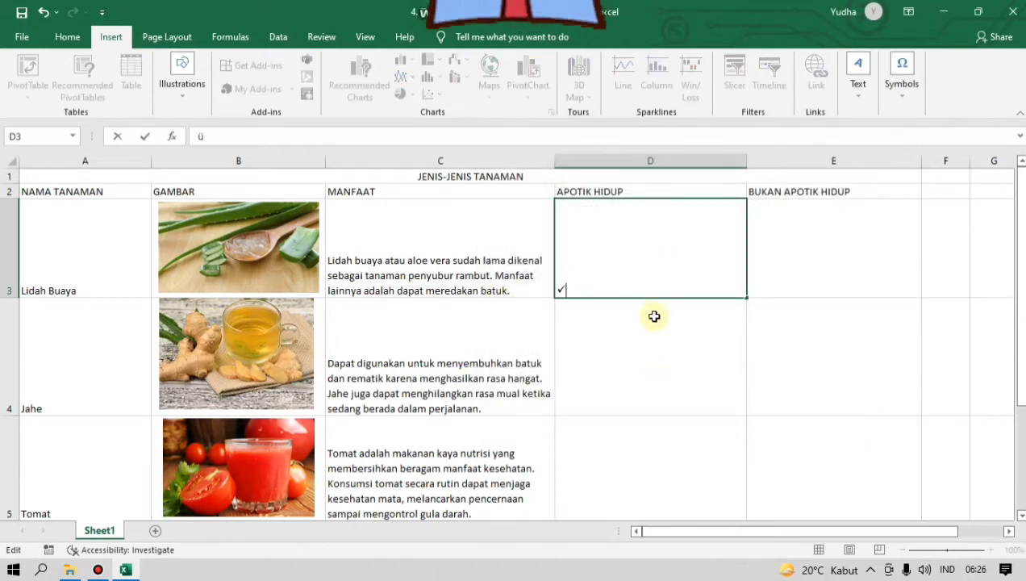
pyautogui.click(654, 316)
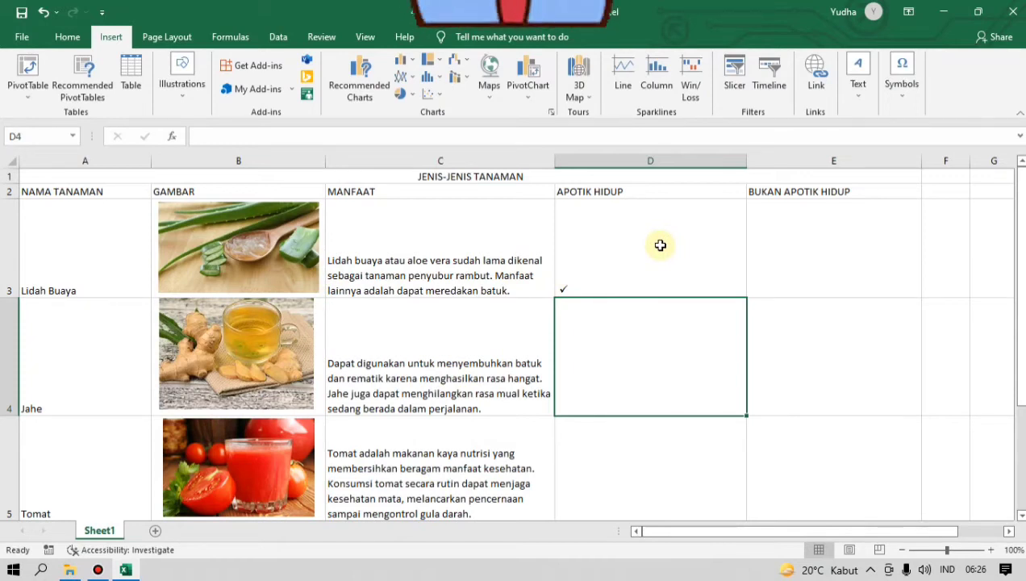
# - Select cell E3 and scroll the Wingdings symbols to the × mark (code 251)
pyautogui.click(650, 254)
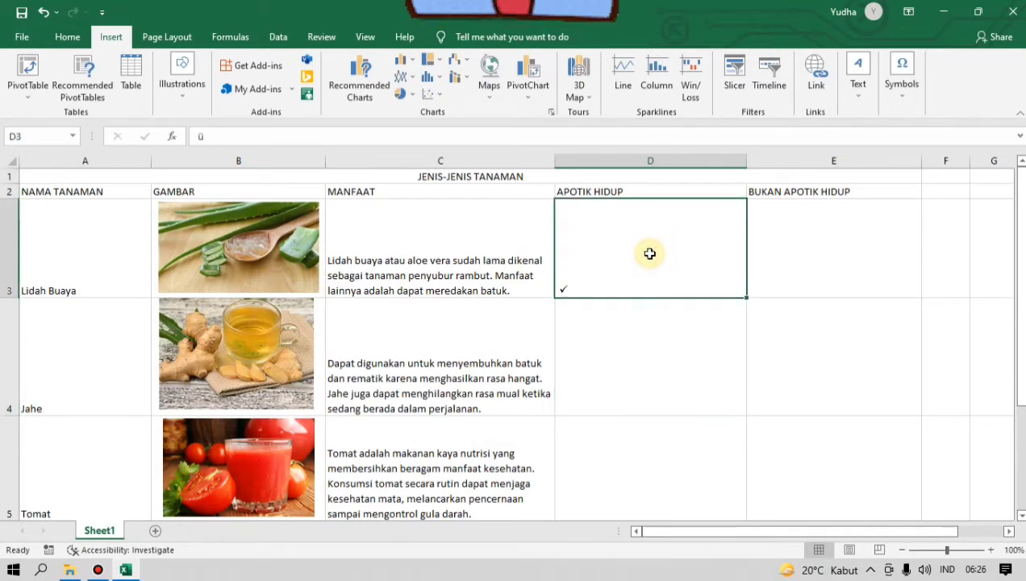
pyautogui.click(805, 252)
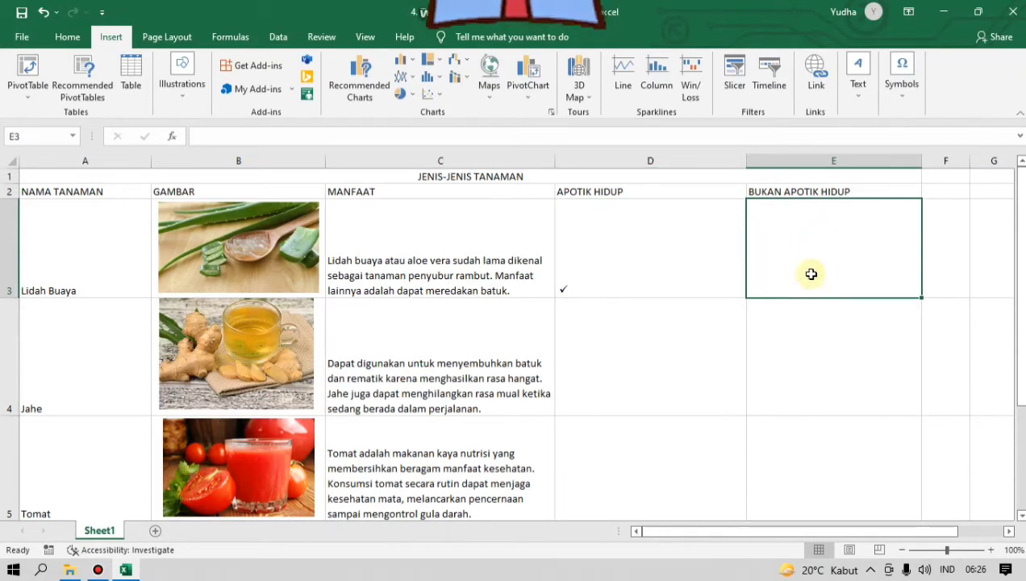
pyautogui.click(904, 95)
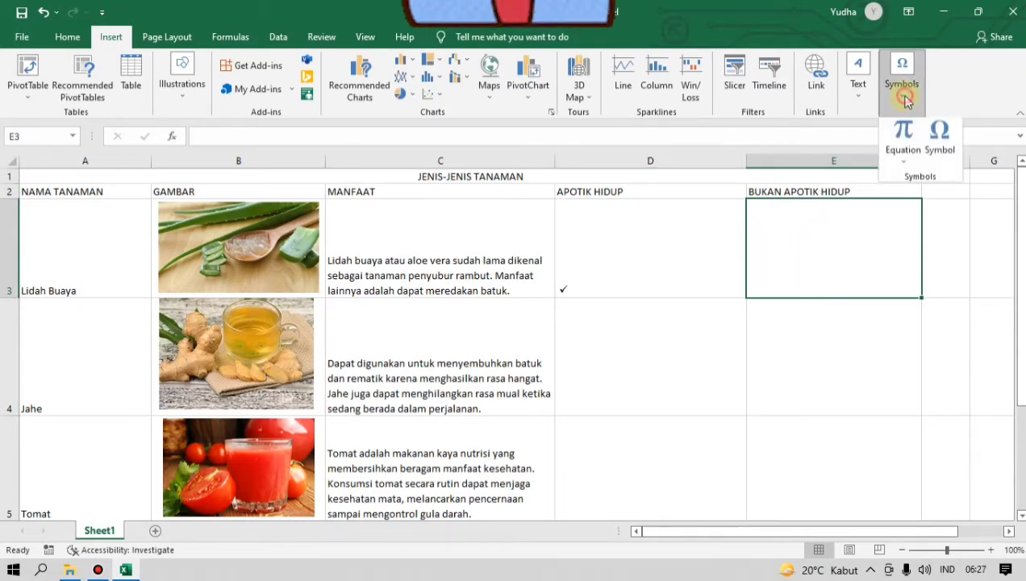
pyautogui.click(941, 145)
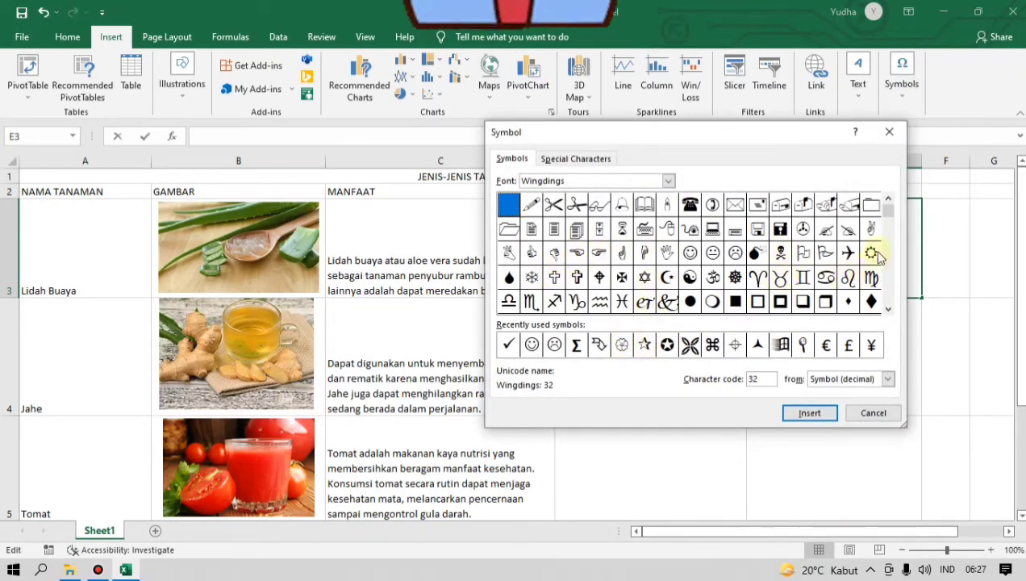
pyautogui.moveTo(889, 211); pyautogui.dragTo(899, 234)
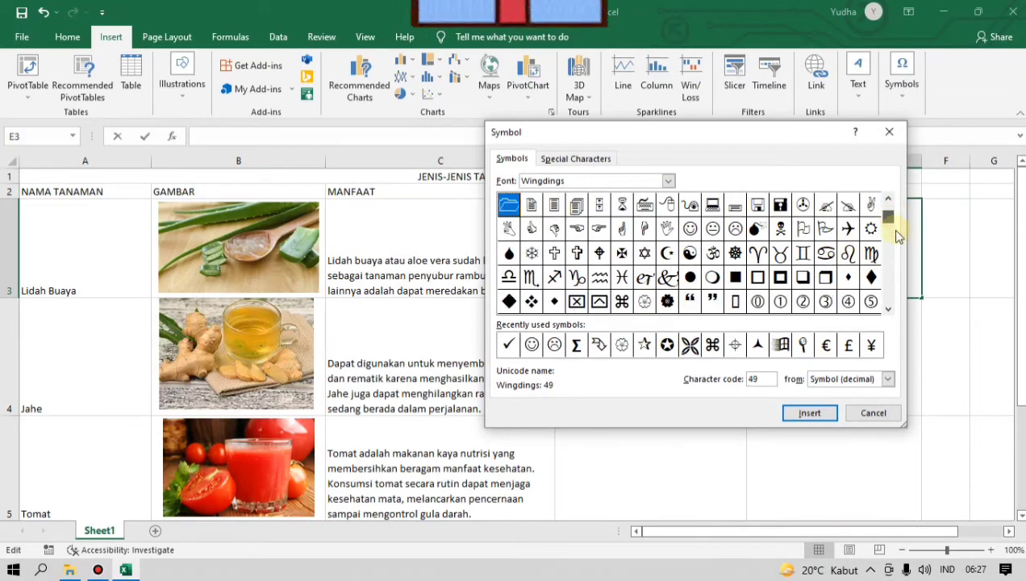
pyautogui.click(888, 310)
pyautogui.click(888, 311)
pyautogui.click(888, 311)
pyautogui.click(889, 311)
pyautogui.click(888, 311)
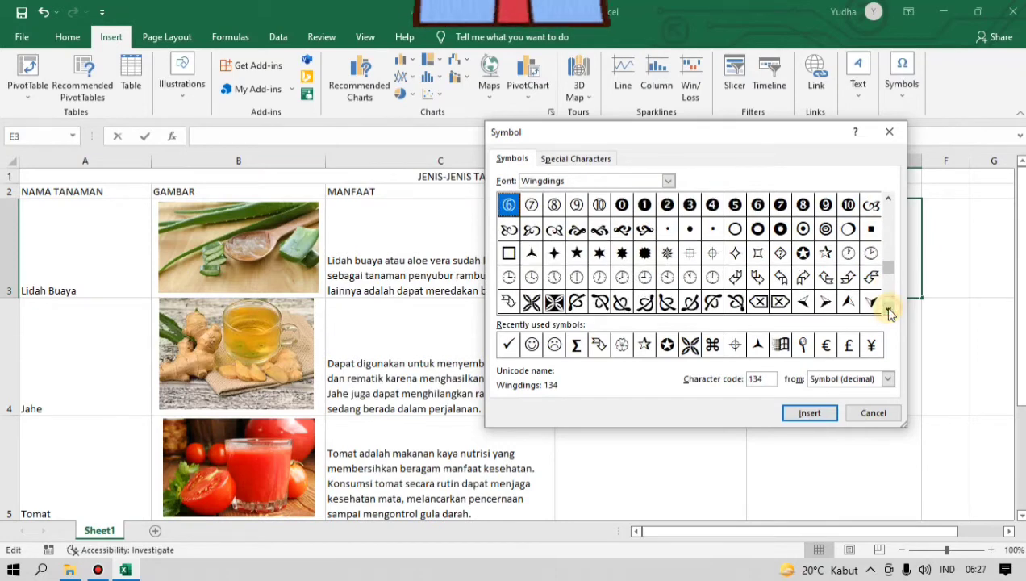
pyautogui.click(888, 311)
pyautogui.click(889, 311)
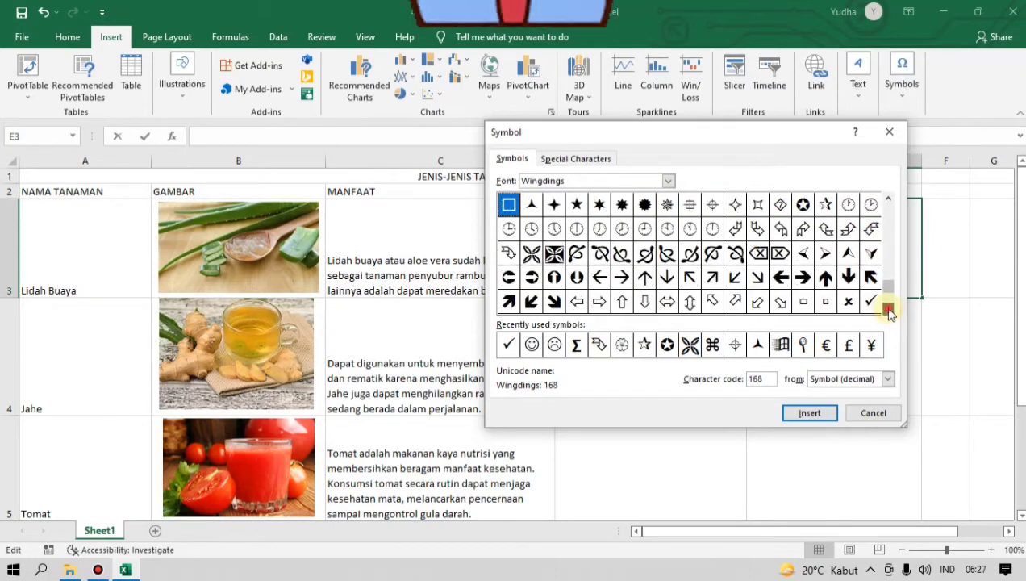
# - Insert the × into E3 and close the Symbol dialog
pyautogui.click(848, 303)
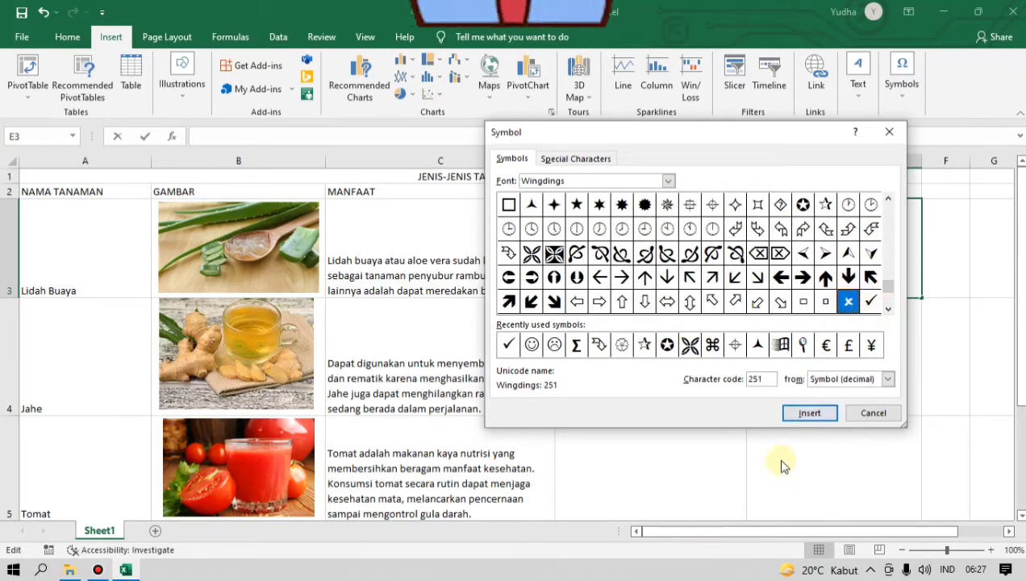
pyautogui.click(807, 413)
pyautogui.click(870, 414)
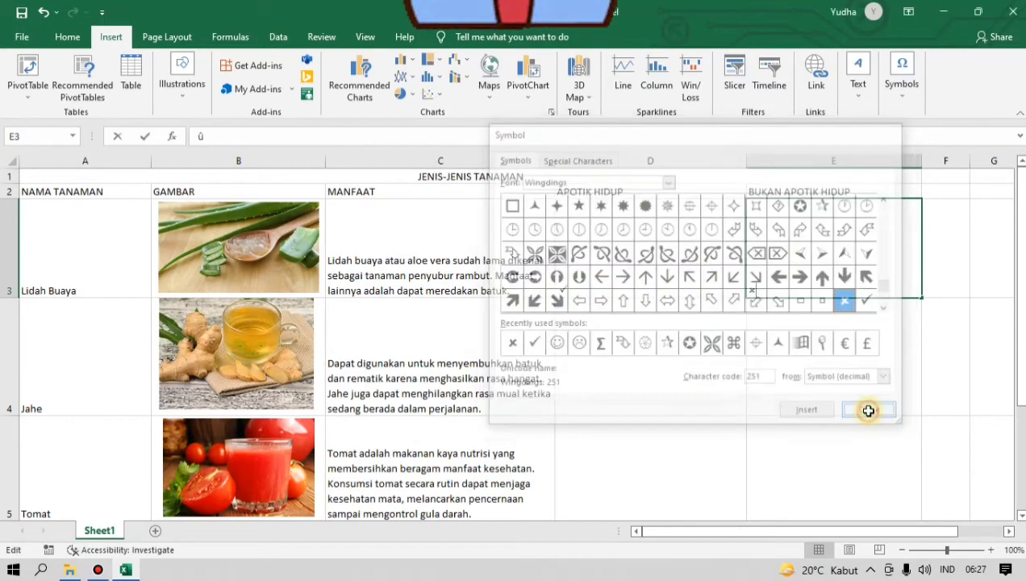
pyautogui.click(810, 325)
pyautogui.click(817, 257)
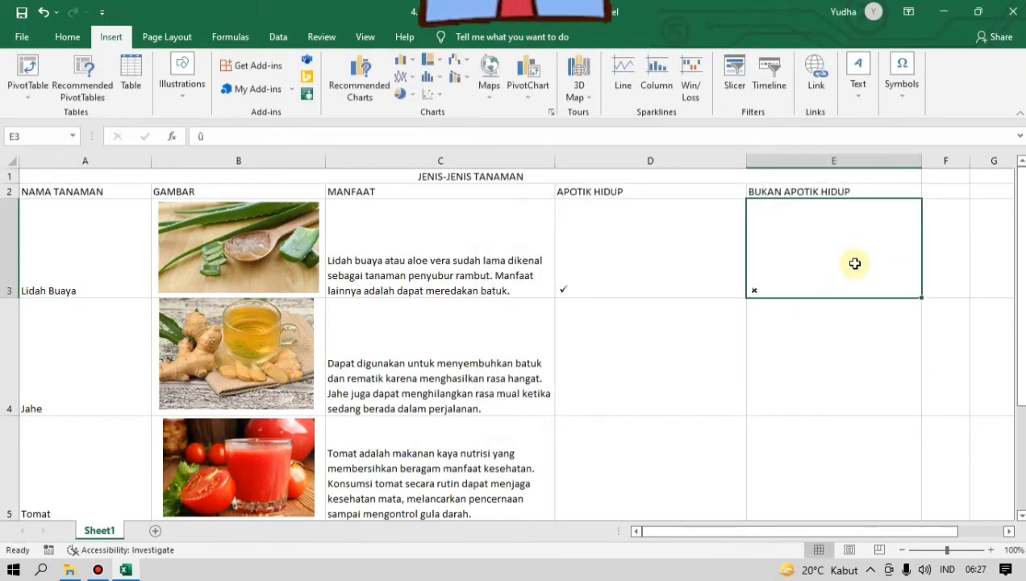
pyautogui.click(625, 334)
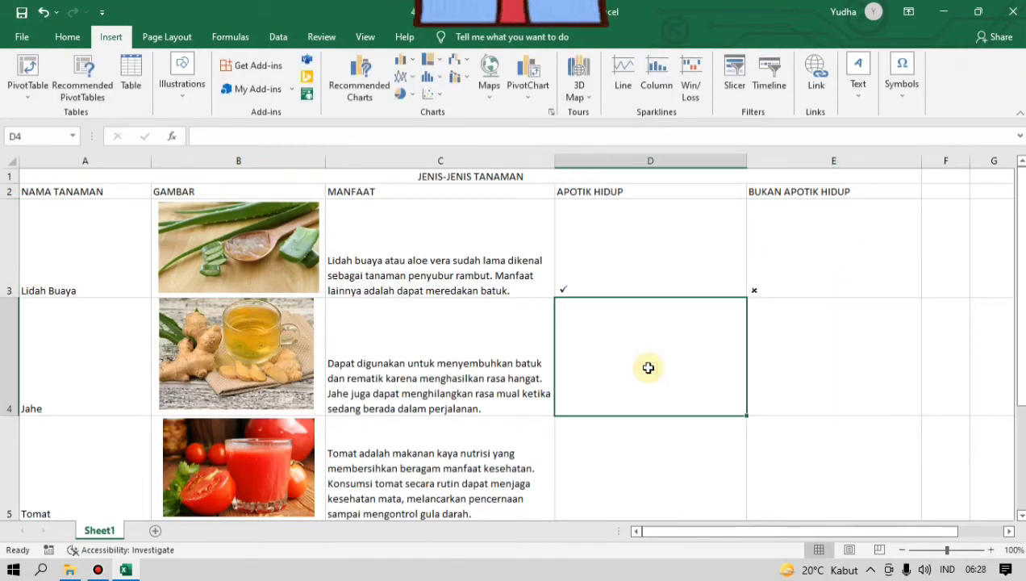
# - Insert a Wingdings check mark into D4 for Jahe
pyautogui.click(900, 93)
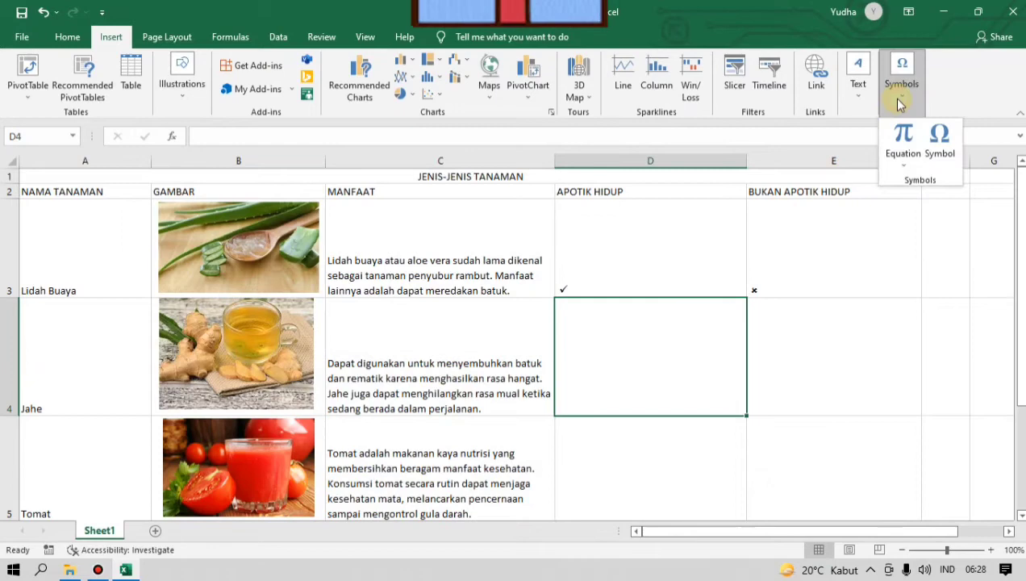
pyautogui.click(941, 139)
pyautogui.click(532, 345)
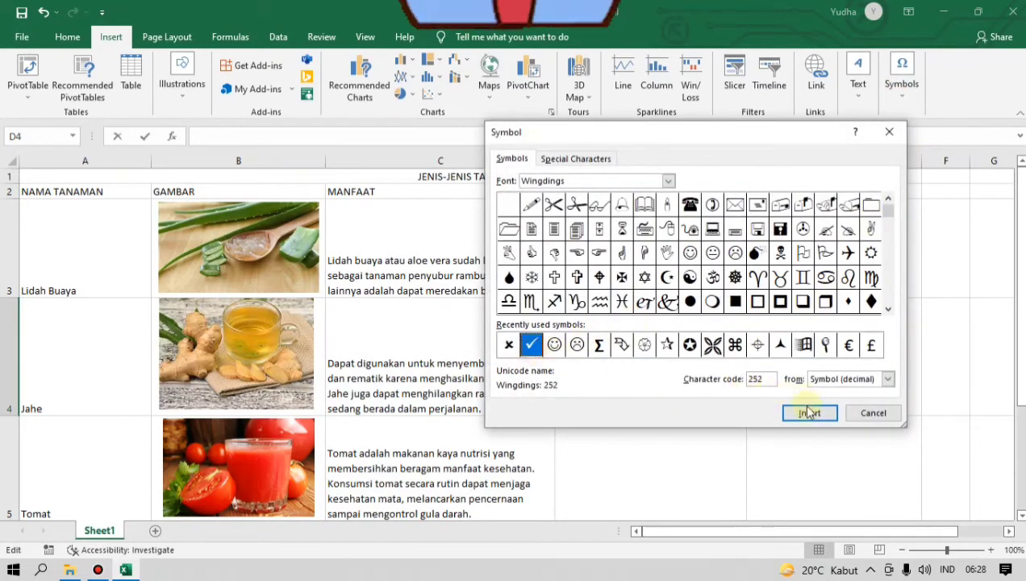
pyautogui.click(809, 412)
pyautogui.click(875, 413)
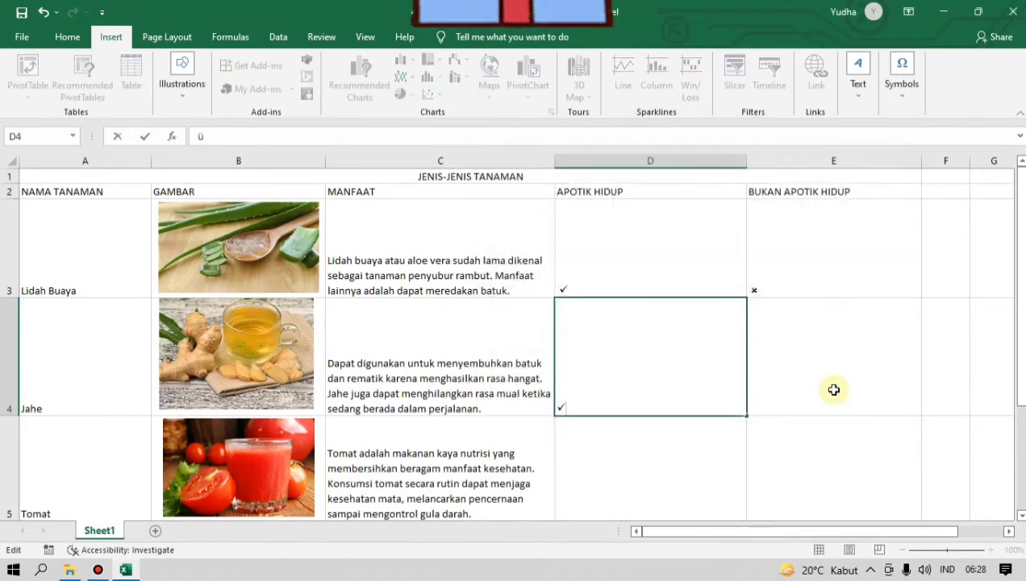
# - Insert a Wingdings cross into E4 for Jahe
pyautogui.click(830, 354)
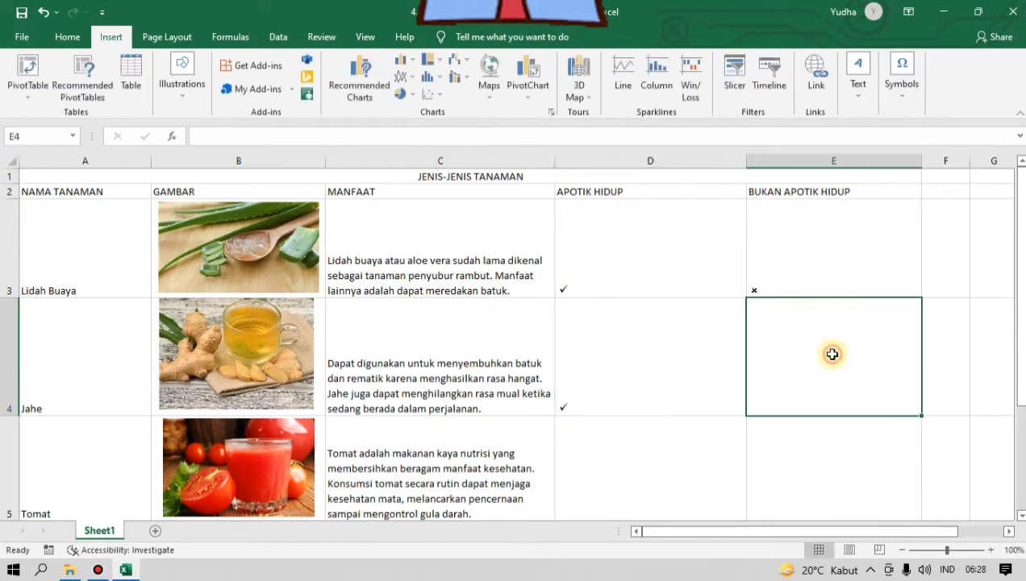
pyautogui.click(901, 88)
pyautogui.click(939, 139)
pyautogui.click(532, 345)
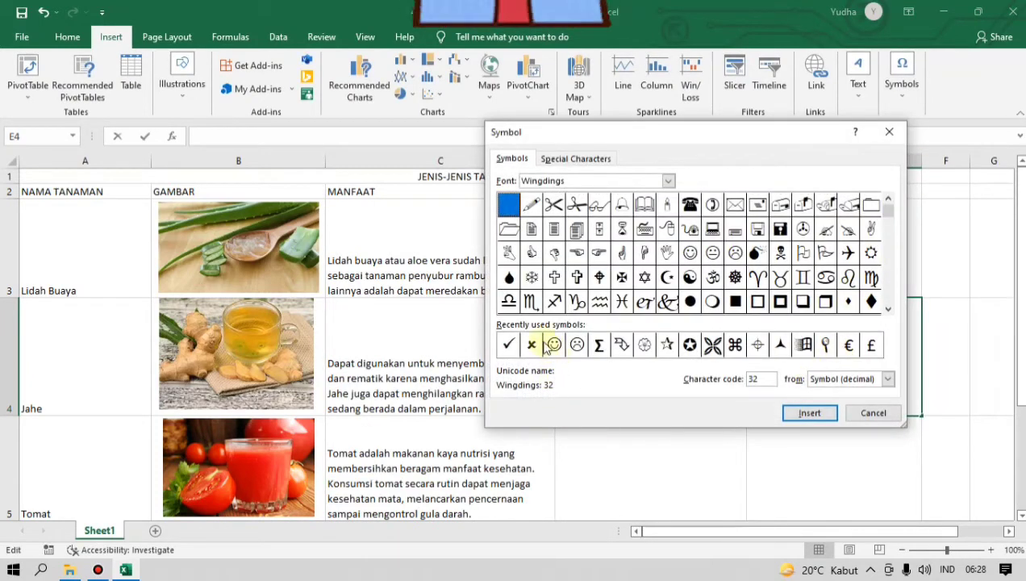
pyautogui.click(819, 413)
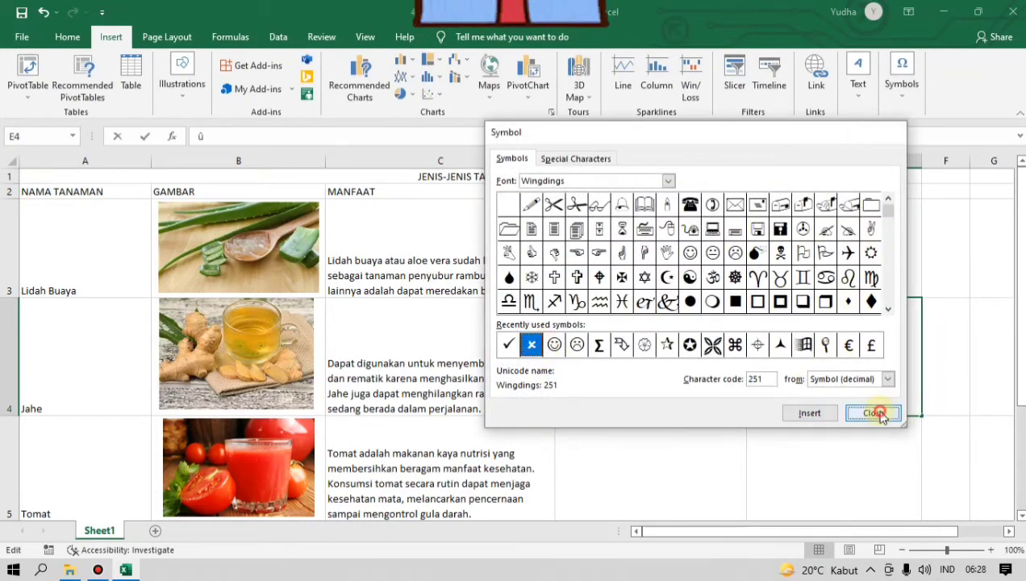
pyautogui.click(875, 413)
# - Insert a cross into D5 for Tomat
pyautogui.scroll(-1, 807, 372)
pyautogui.click(635, 328)
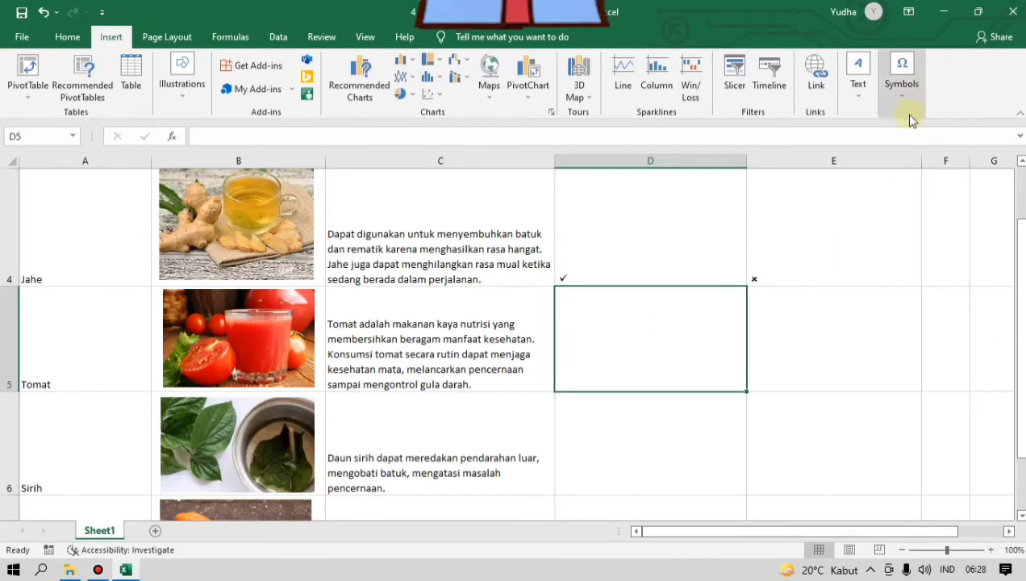
pyautogui.click(903, 85)
pyautogui.click(940, 133)
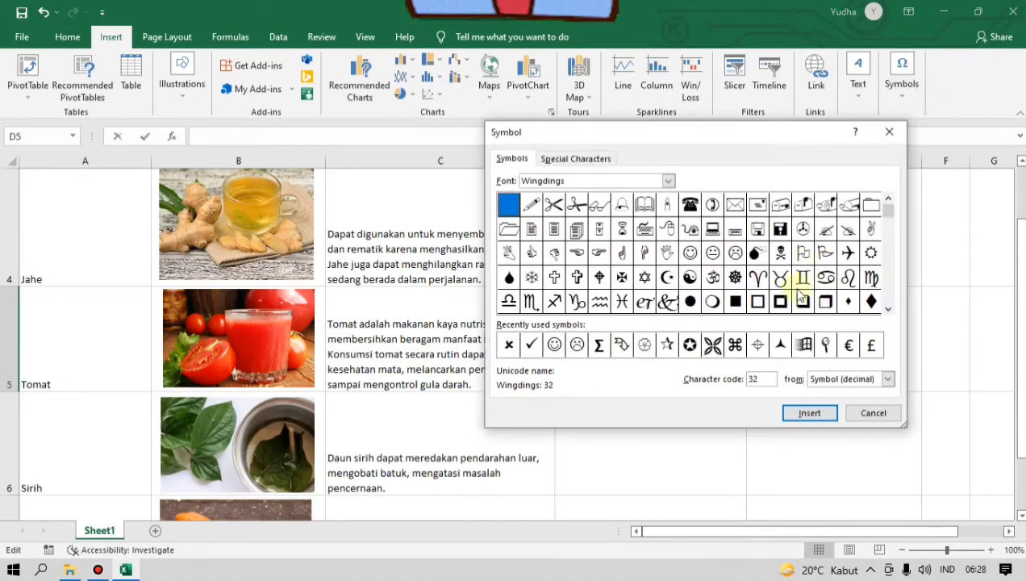
pyautogui.click(508, 346)
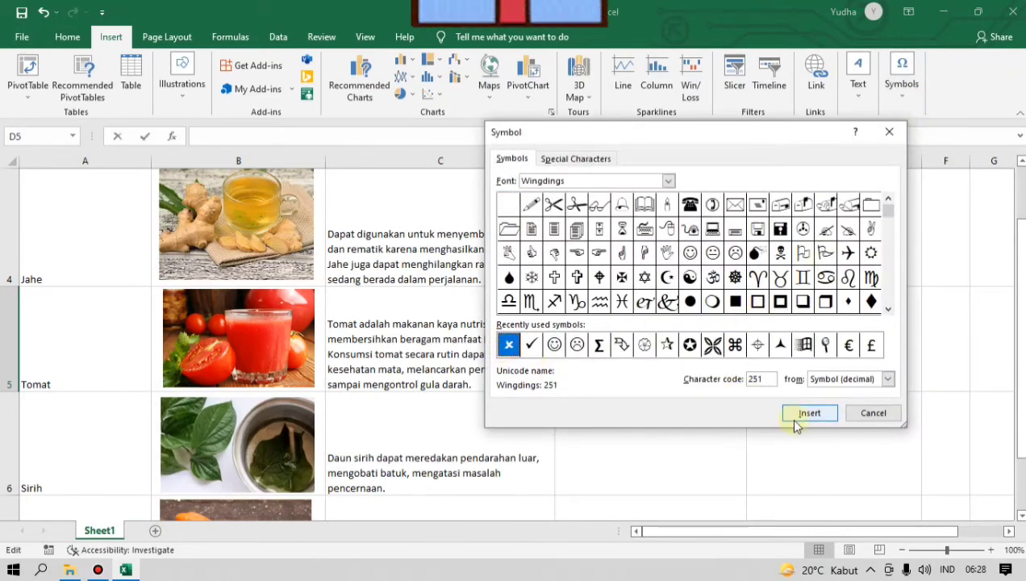
pyautogui.click(809, 413)
pyautogui.click(874, 413)
# - Insert a check mark into E5 for Tomat
pyautogui.click(813, 343)
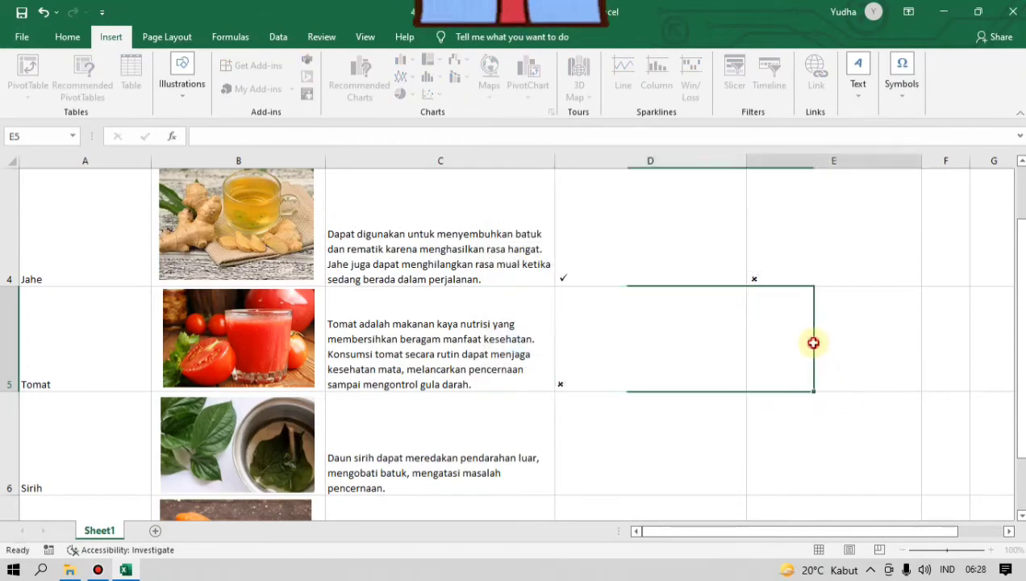
pyautogui.click(903, 88)
pyautogui.click(936, 144)
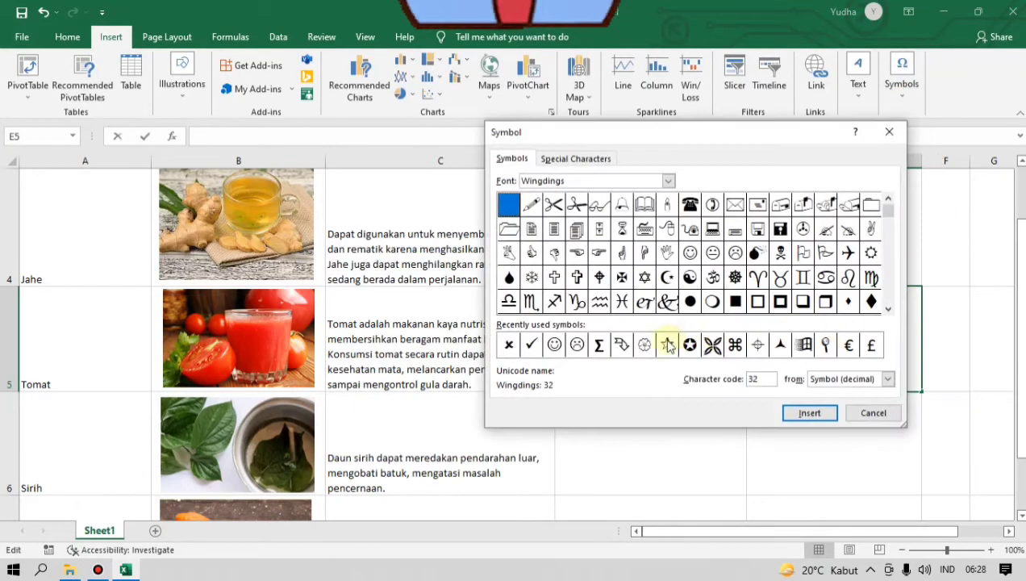
pyautogui.click(531, 345)
pyautogui.click(811, 413)
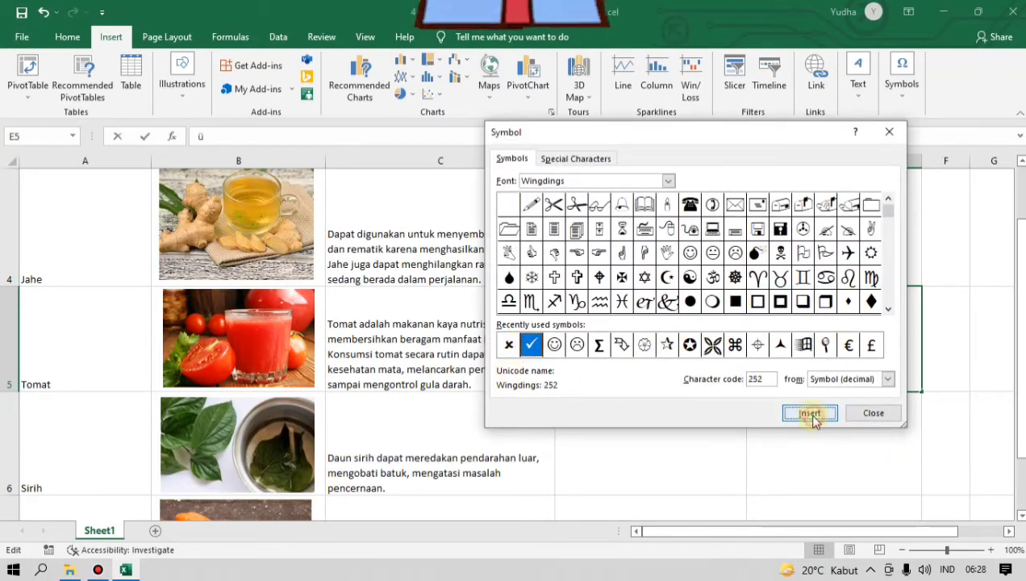
pyautogui.click(878, 422)
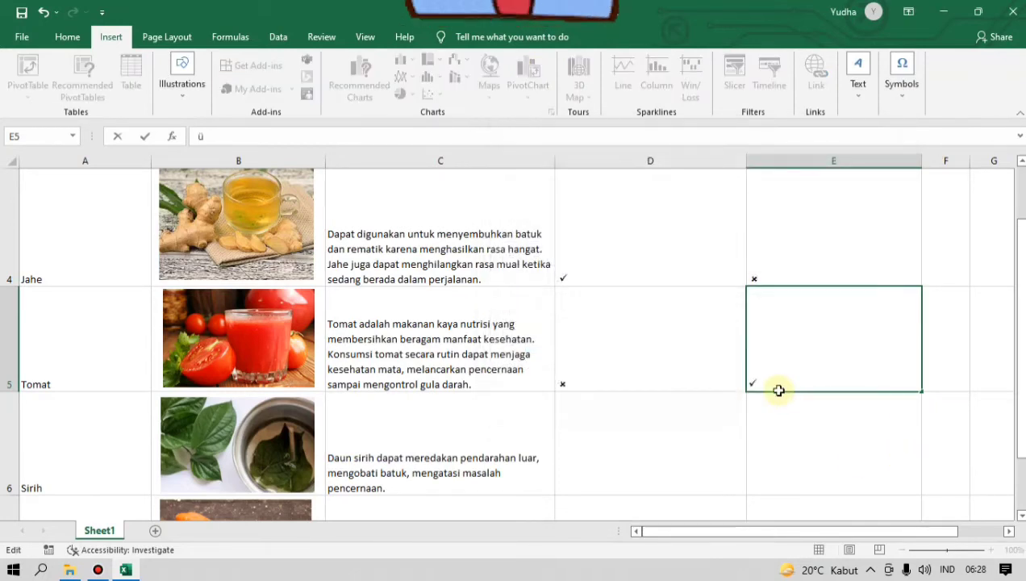
# - Put a check mark in D6 for Sirih
pyautogui.scroll(-1, 778, 390)
pyautogui.scroll(2, 779, 391)
pyautogui.scroll(-1, 779, 391)
pyautogui.scroll(-1, 779, 390)
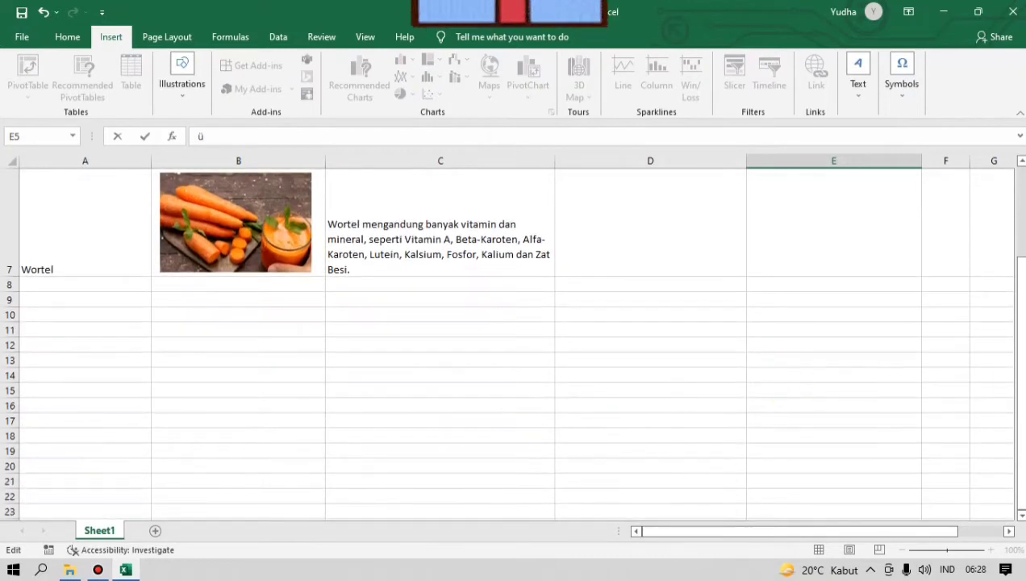
pyautogui.moveTo(1020, 320); pyautogui.dragTo(1020, 298)
pyautogui.click(647, 349)
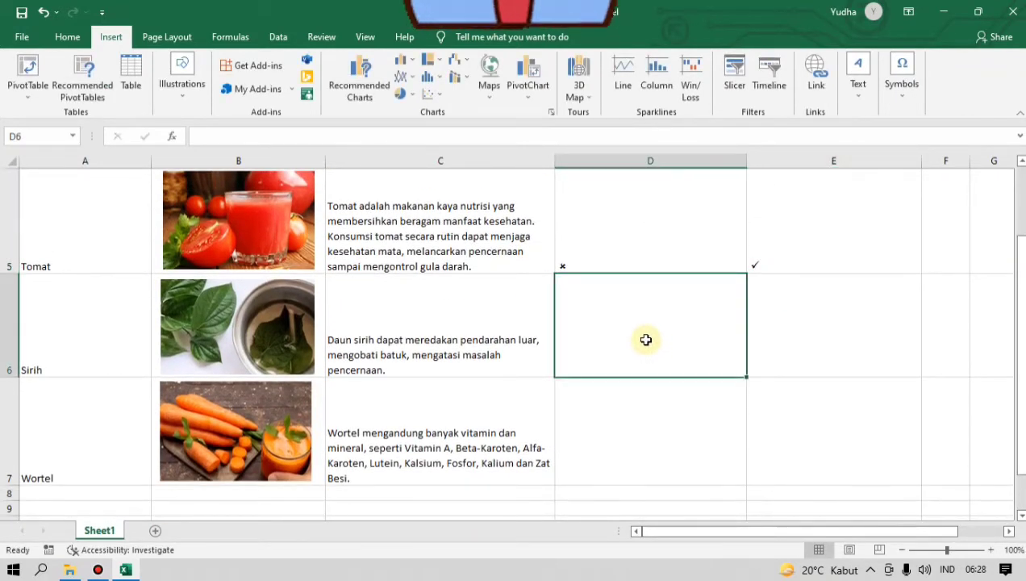
pyautogui.click(901, 85)
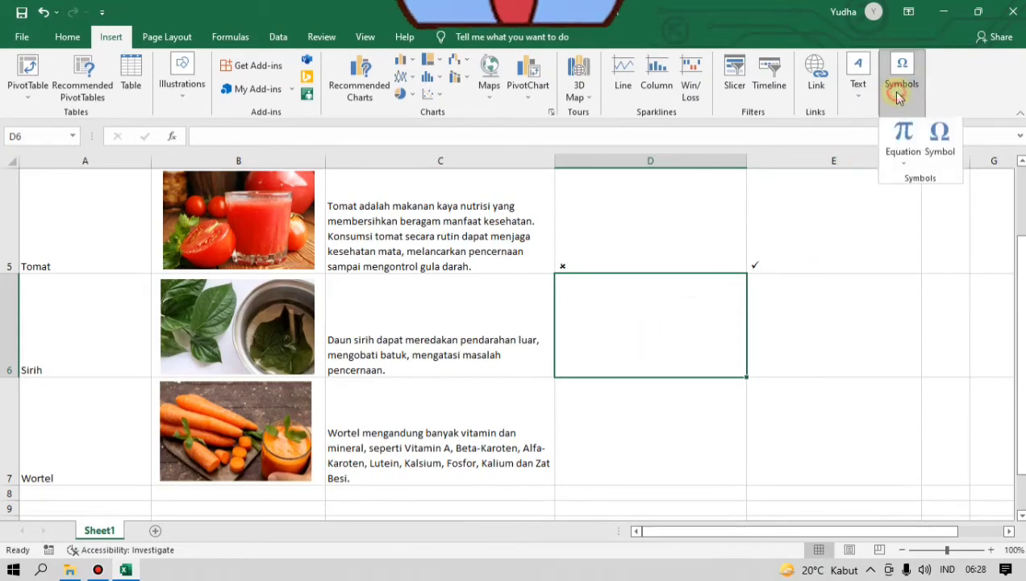
pyautogui.click(944, 139)
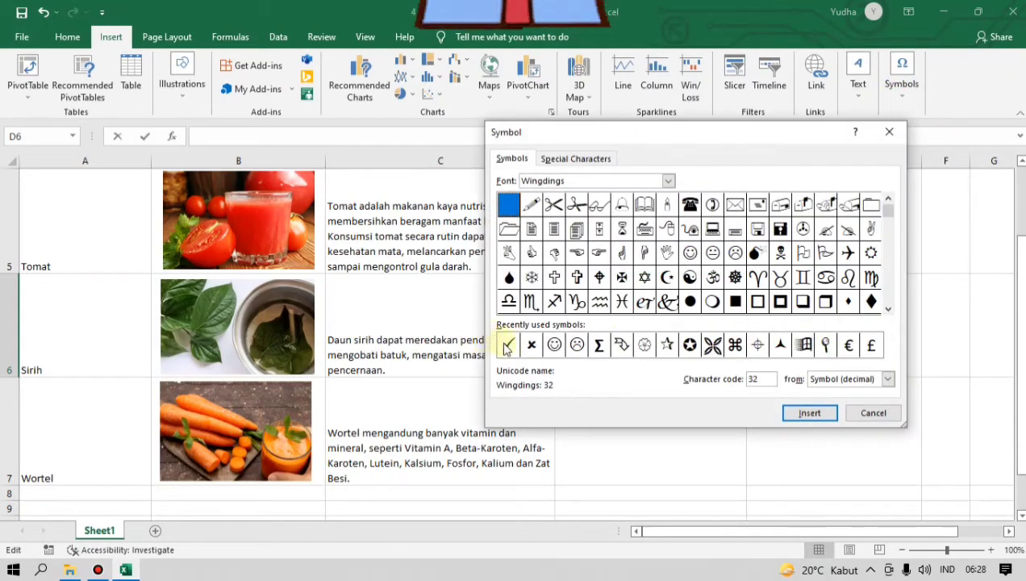
pyautogui.click(506, 347)
pyautogui.click(812, 414)
pyautogui.click(878, 413)
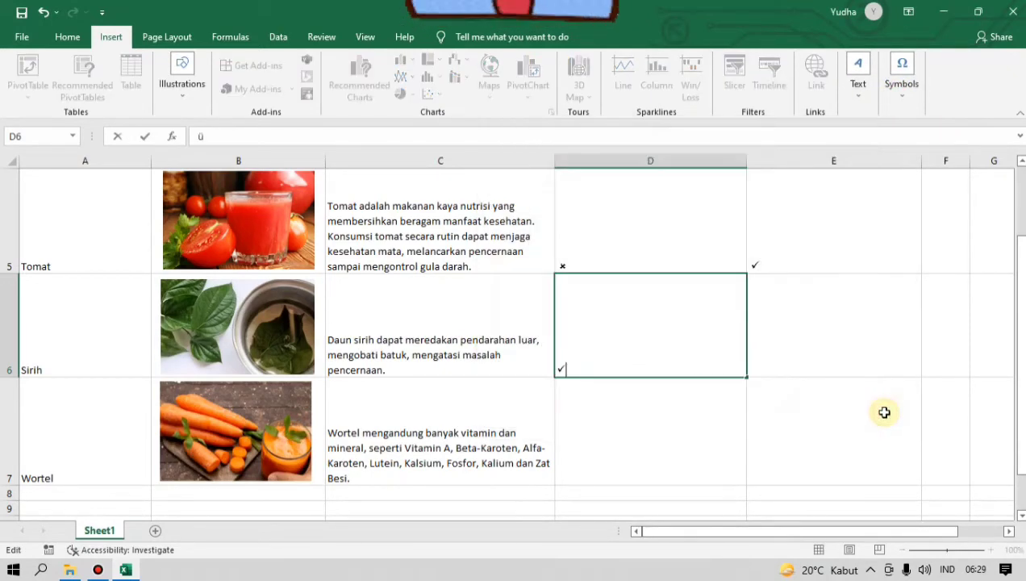
# - Put a cross in E6 for Sirih
pyautogui.click(813, 355)
pyautogui.click(908, 93)
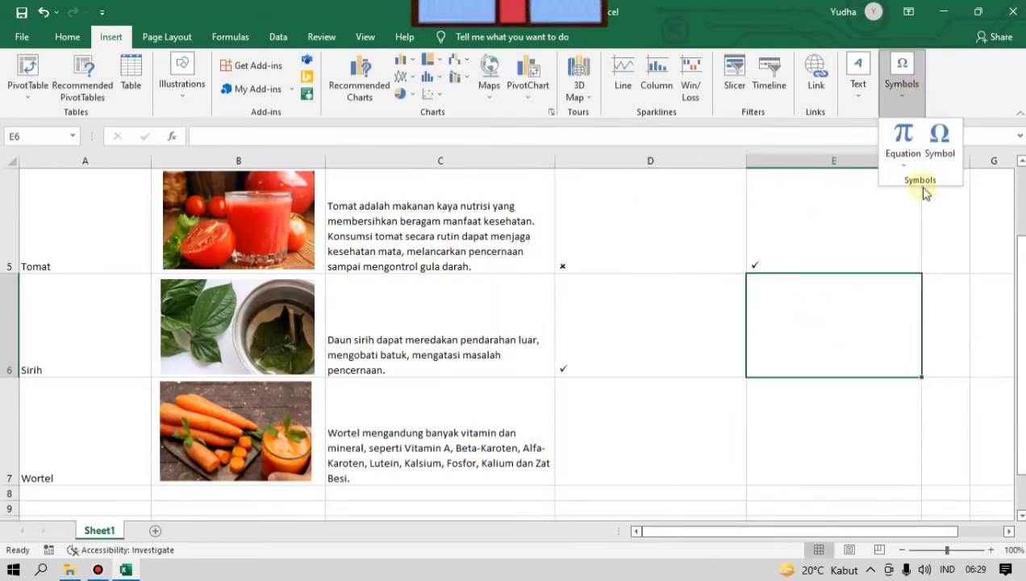
pyautogui.click(940, 137)
pyautogui.click(532, 345)
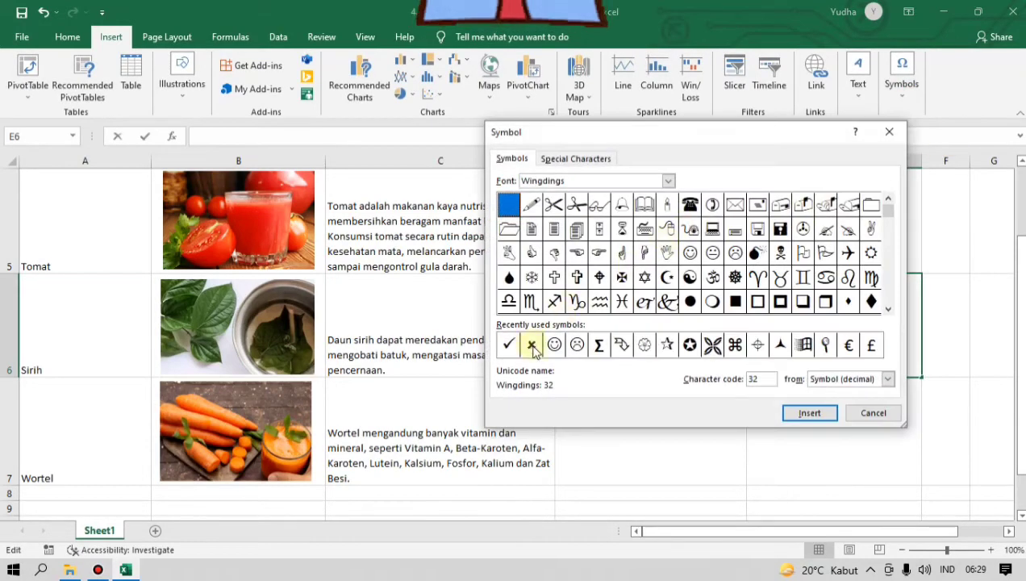
pyautogui.click(810, 413)
pyautogui.click(867, 413)
# - Put a cross in D7 for Wortel
pyautogui.click(621, 424)
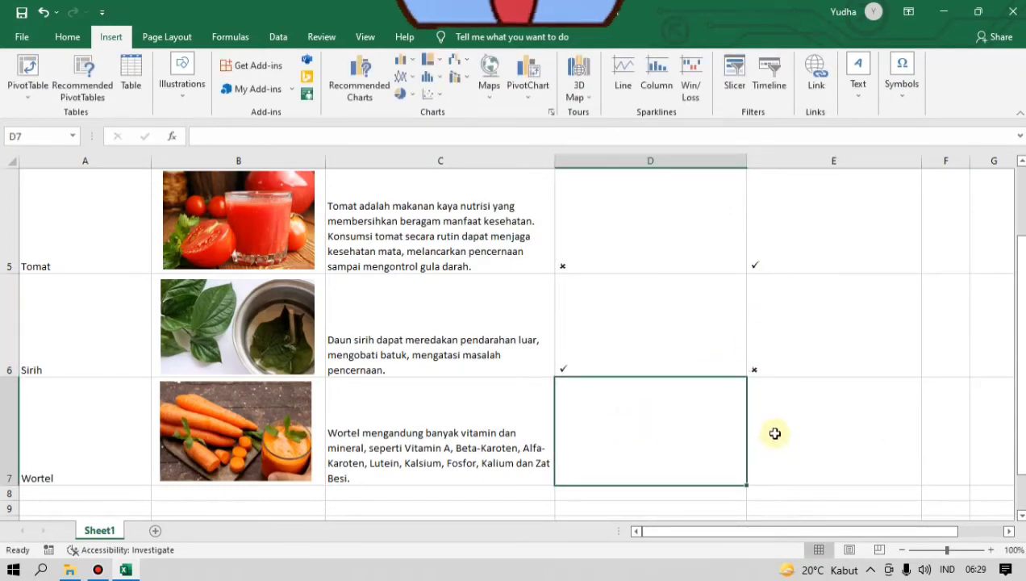
pyautogui.click(900, 98)
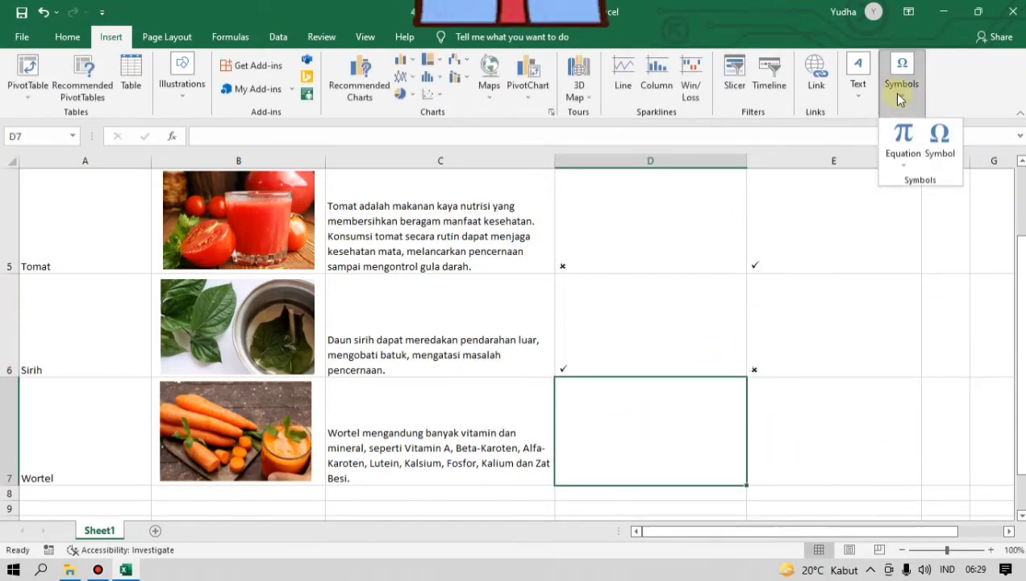
pyautogui.click(940, 135)
pyautogui.click(508, 345)
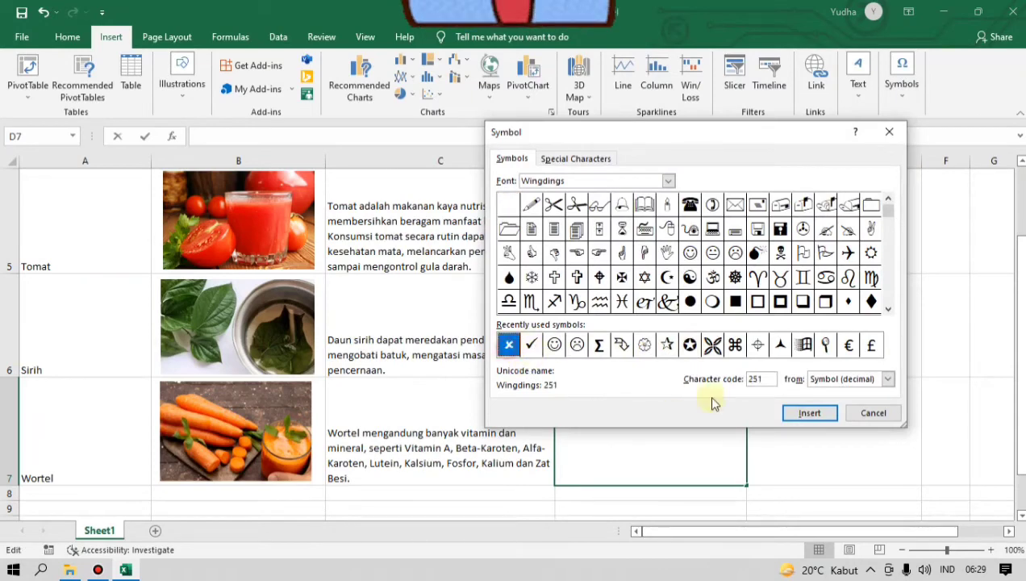
pyautogui.click(870, 413)
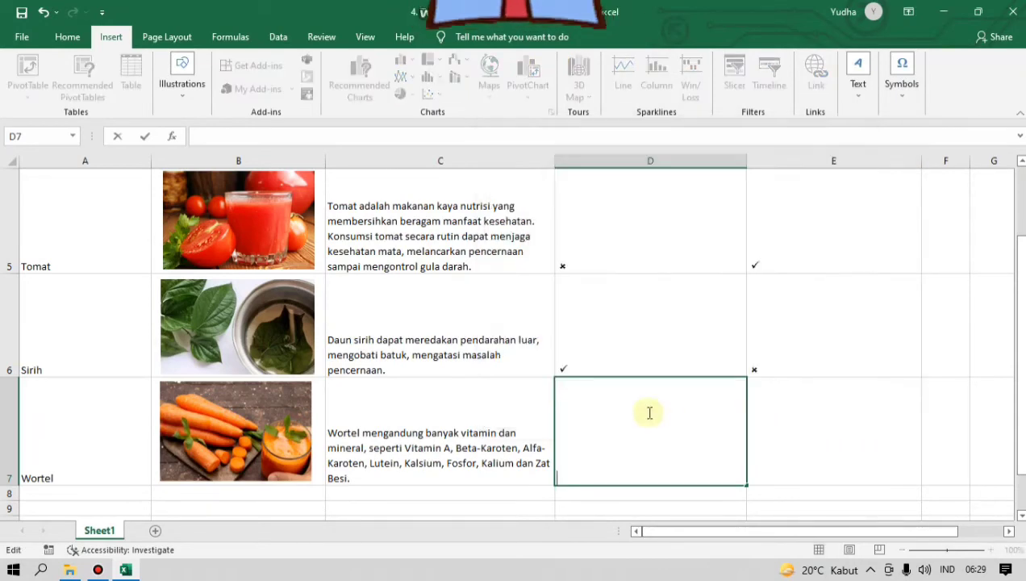
pyautogui.click(902, 85)
pyautogui.click(938, 137)
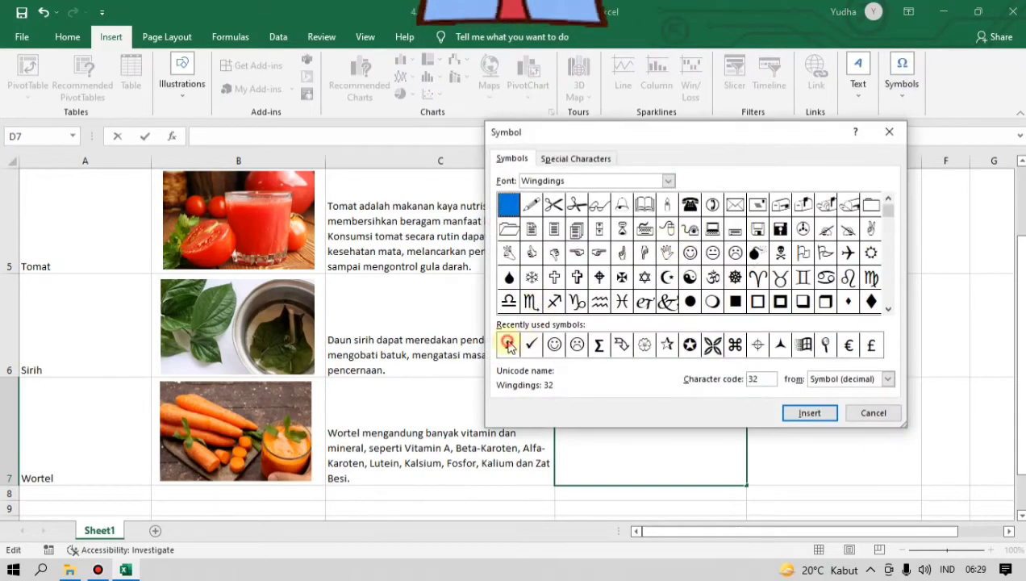
pyautogui.click(509, 345)
pyautogui.click(810, 414)
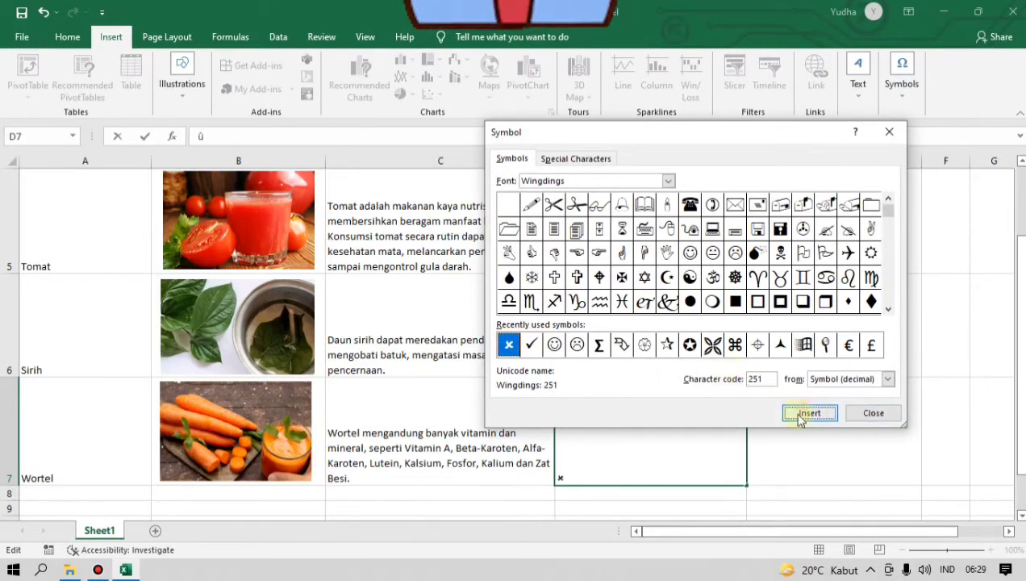
pyautogui.click(873, 413)
# - Put a check mark in E7 for Wortel
pyautogui.click(819, 421)
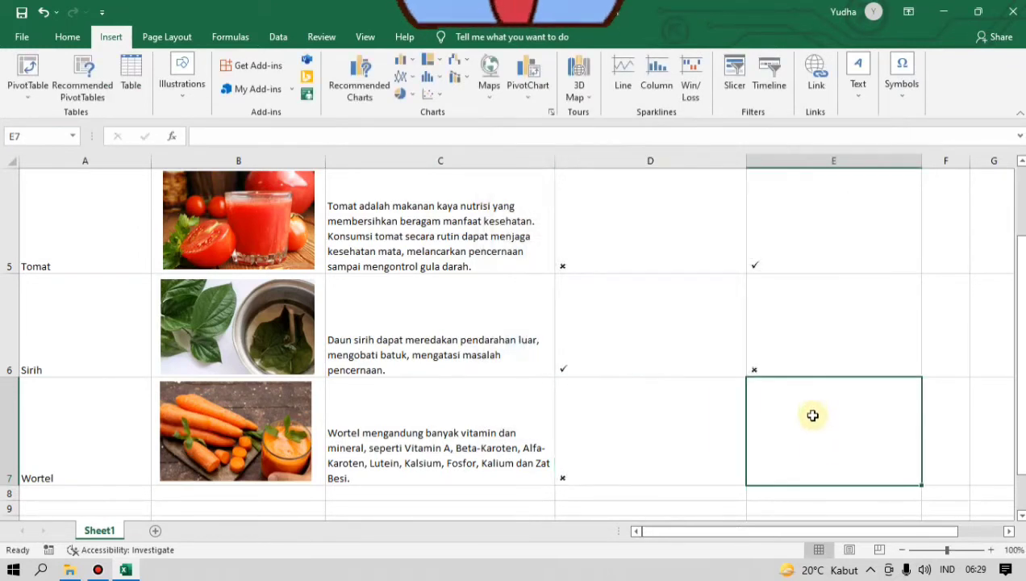
pyautogui.click(905, 89)
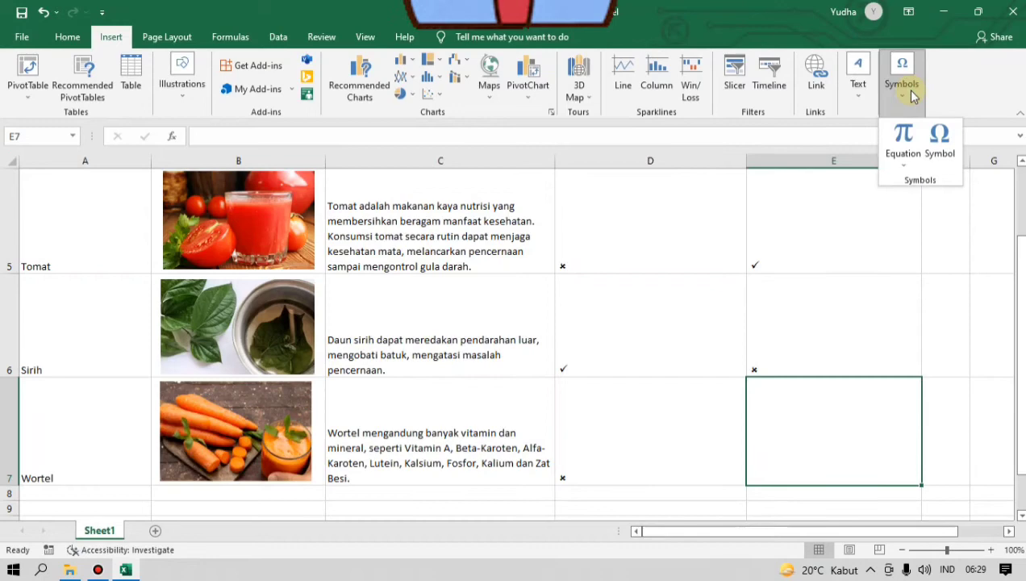
pyautogui.click(941, 139)
pyautogui.click(531, 345)
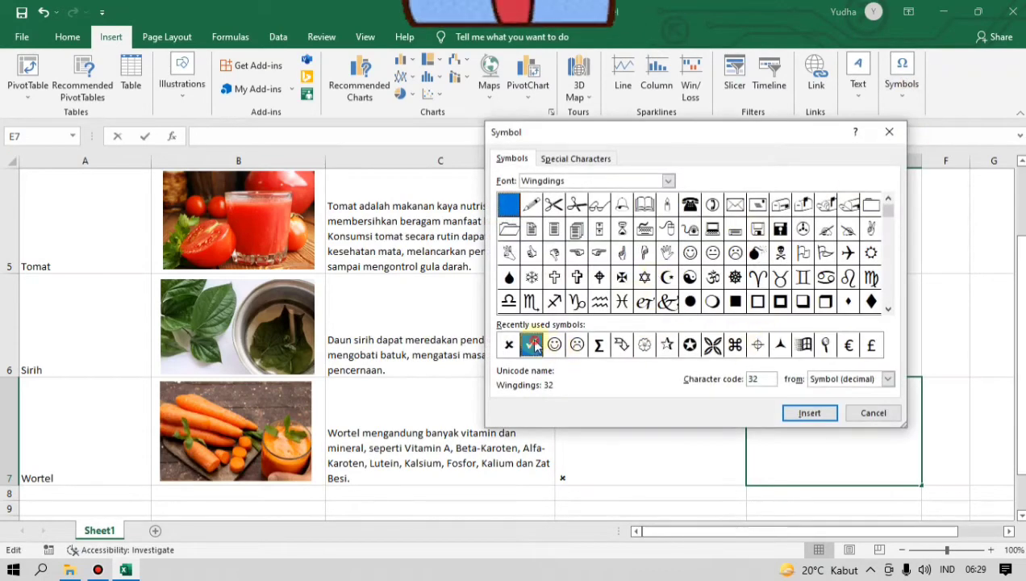
pyautogui.click(817, 415)
pyautogui.click(880, 413)
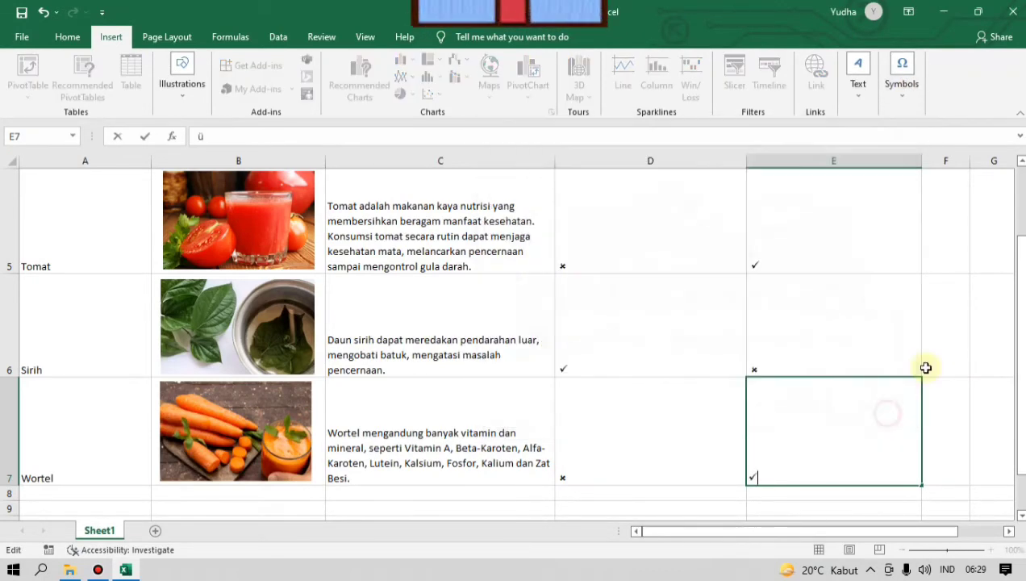
pyautogui.click(926, 364)
pyautogui.scroll(2, 788, 296)
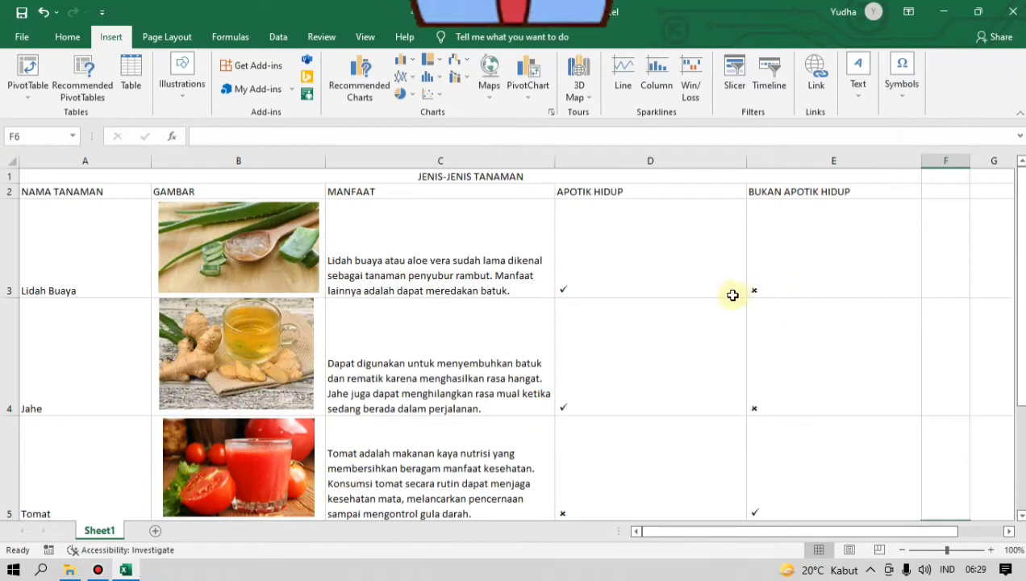
# - Make the title row taller and set the JENIS-JENIS TANAMAN title to bold Aharoni 20
pyautogui.click(690, 260)
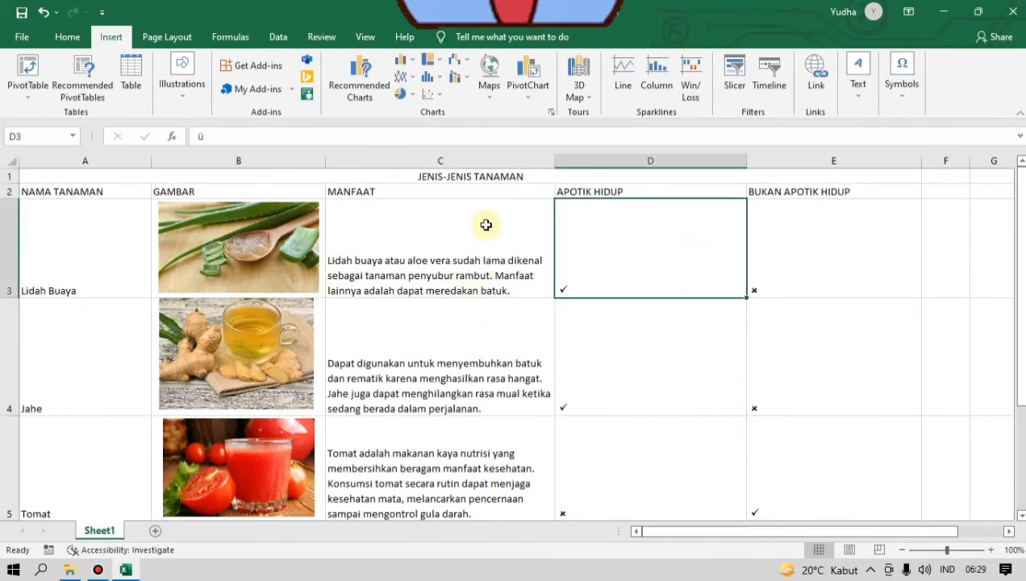
pyautogui.click(491, 183)
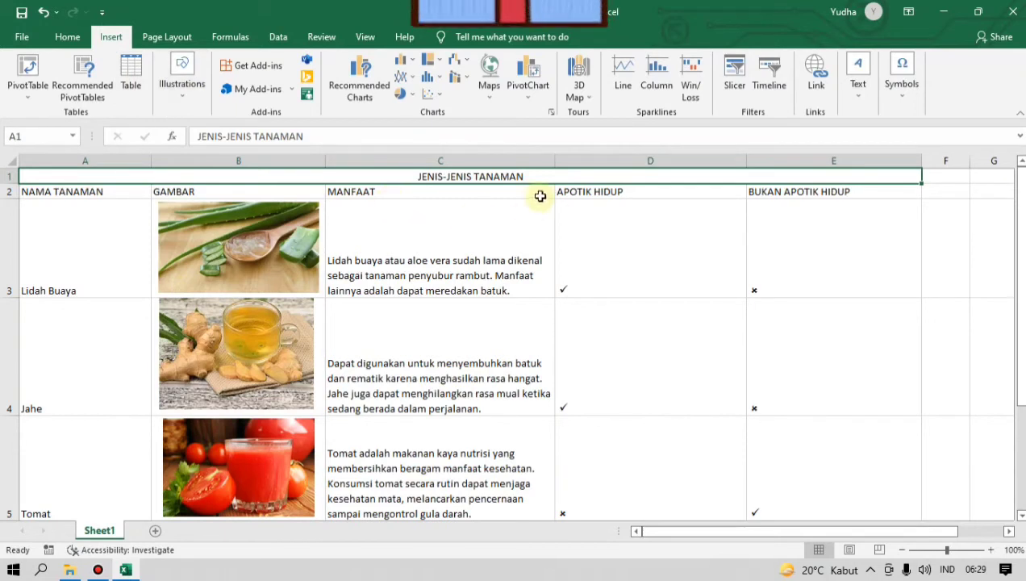
pyautogui.moveTo(11, 184); pyautogui.dragTo(11, 199)
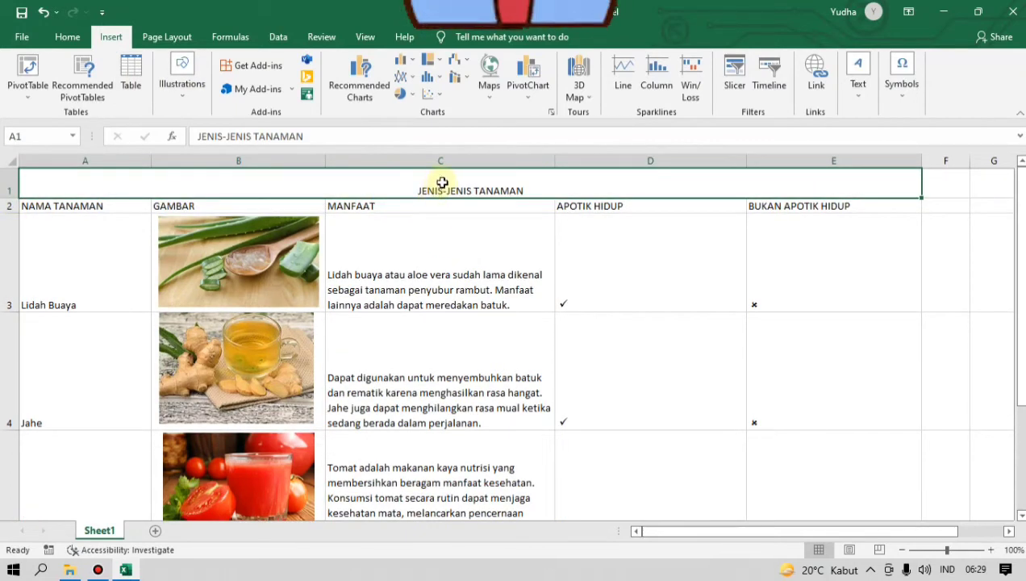
pyautogui.click(67, 36)
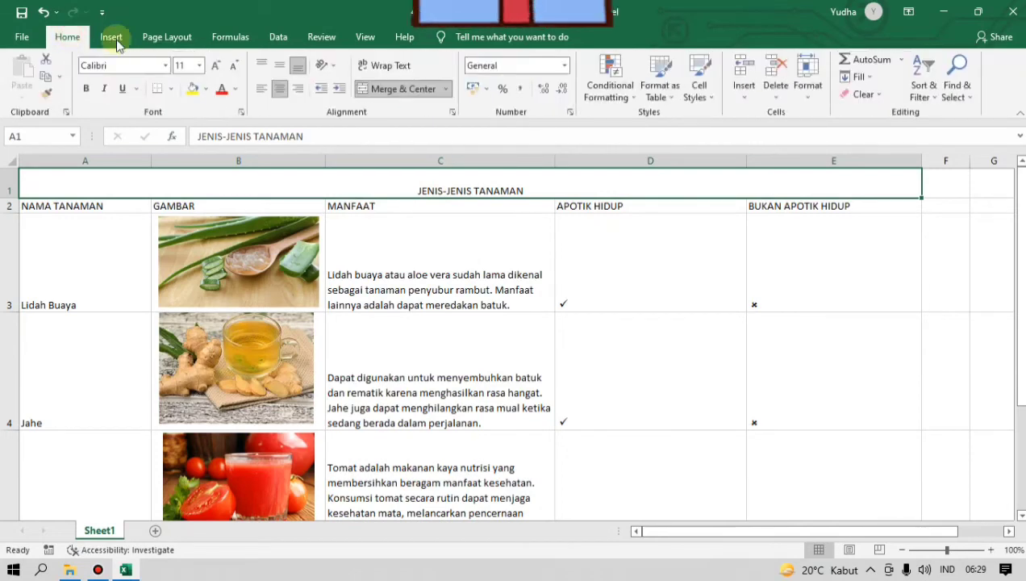
pyautogui.click(166, 65)
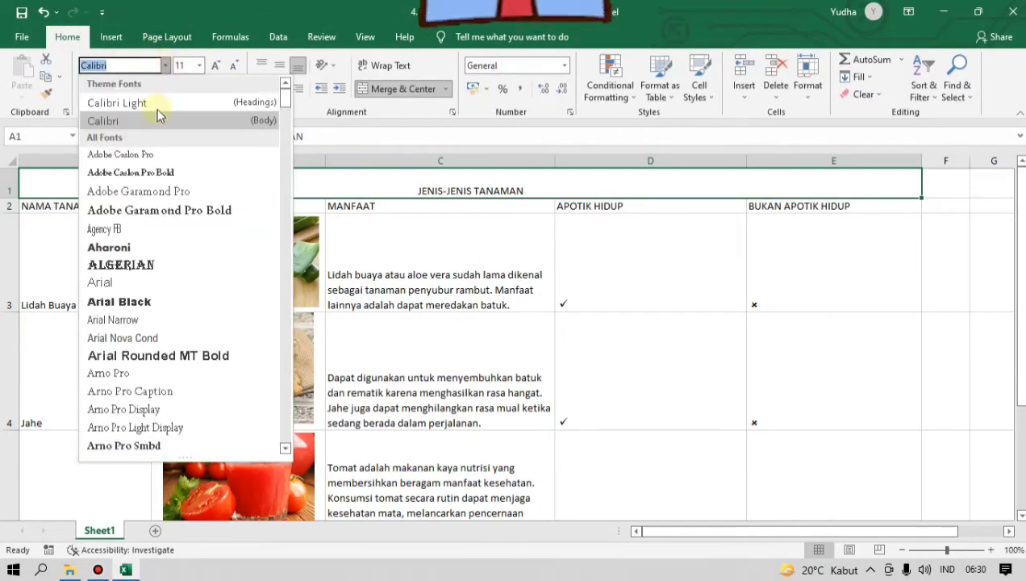
pyautogui.click(139, 247)
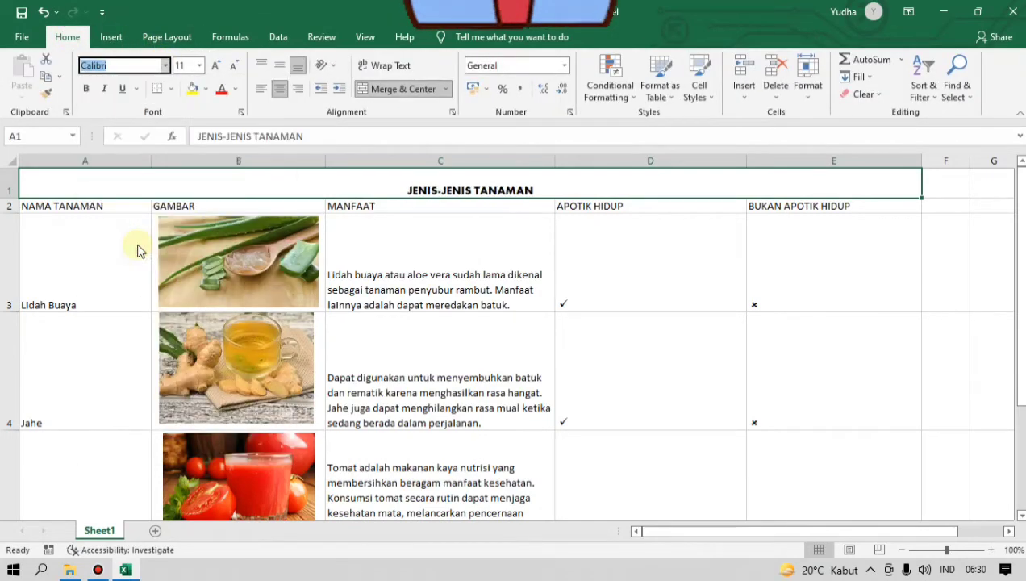
pyautogui.click(199, 65)
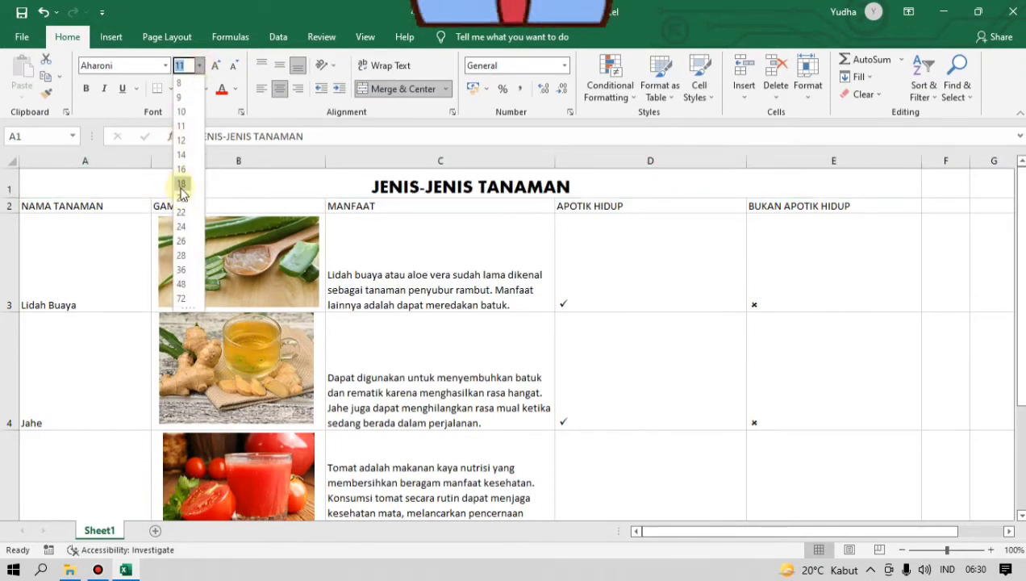
pyautogui.click(183, 200)
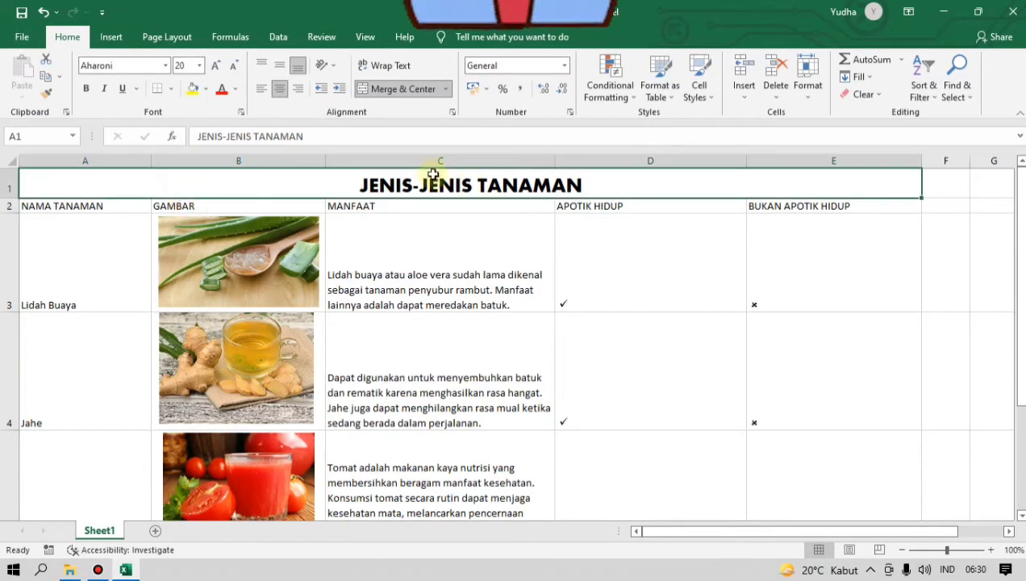
pyautogui.click(87, 95)
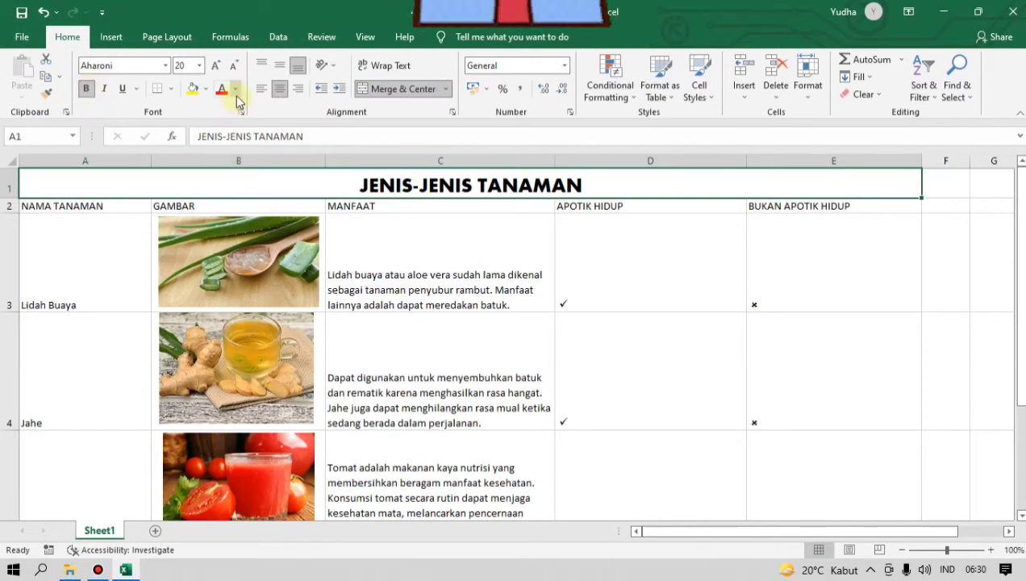
# - Give the title a light green fill and dark gold text, centred horizontally and vertically
pyautogui.click(208, 89)
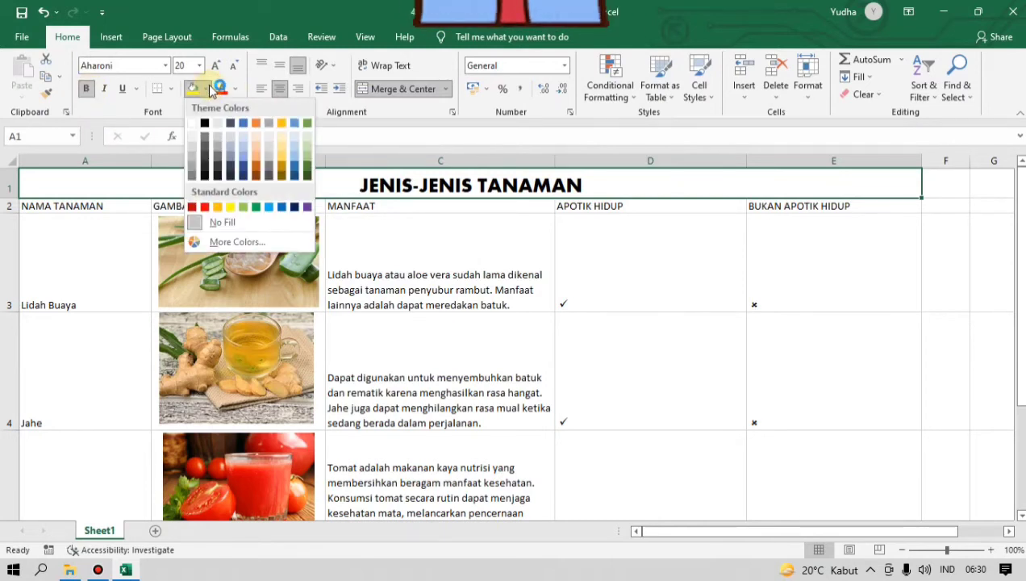
pyautogui.click(244, 206)
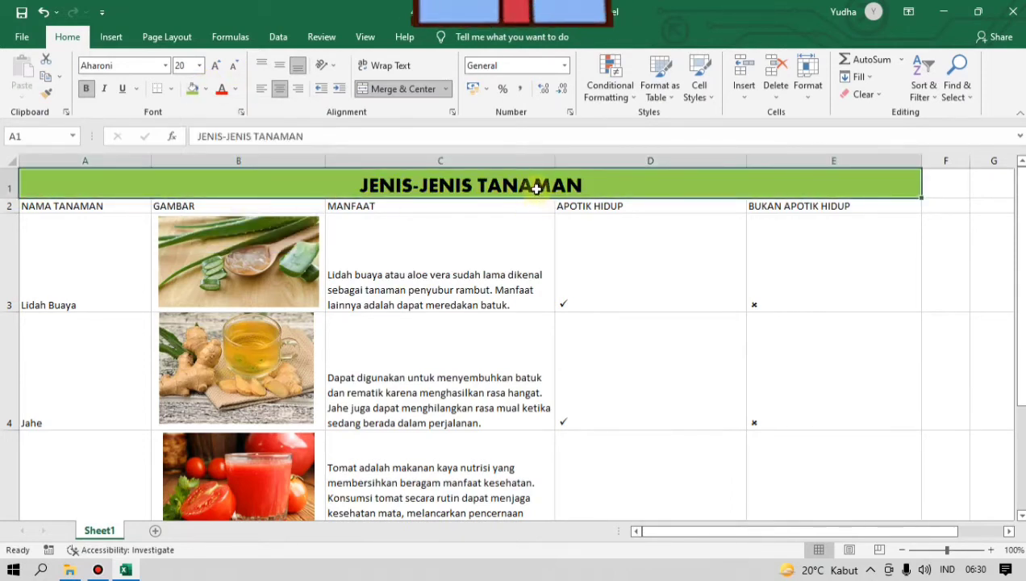
pyautogui.click(235, 89)
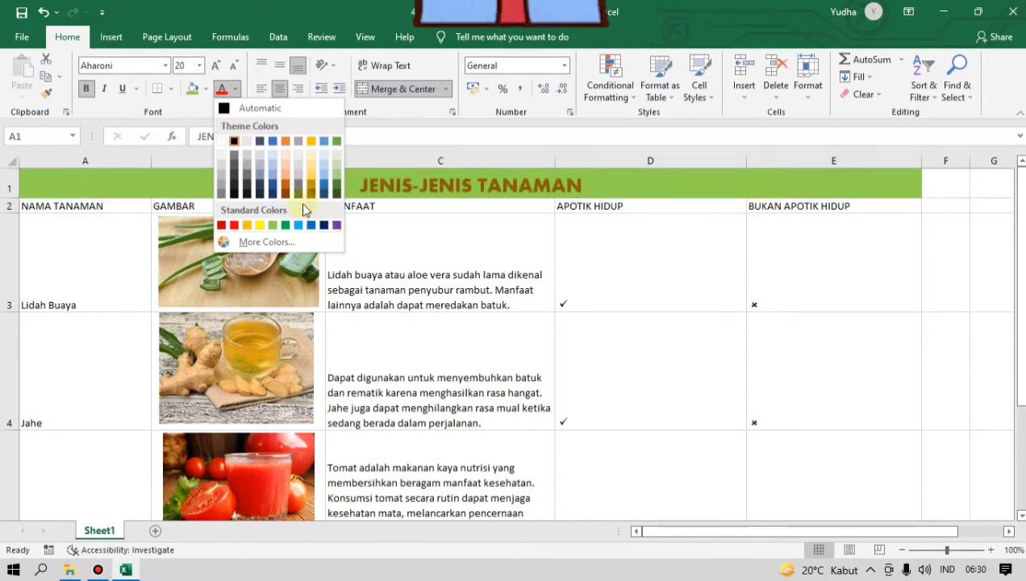
pyautogui.click(311, 193)
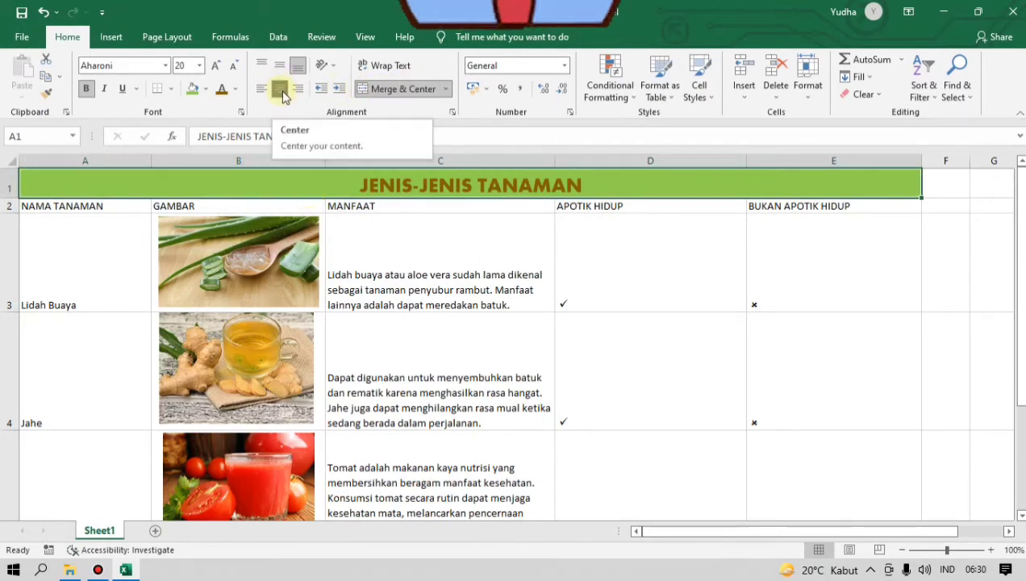
pyautogui.click(281, 66)
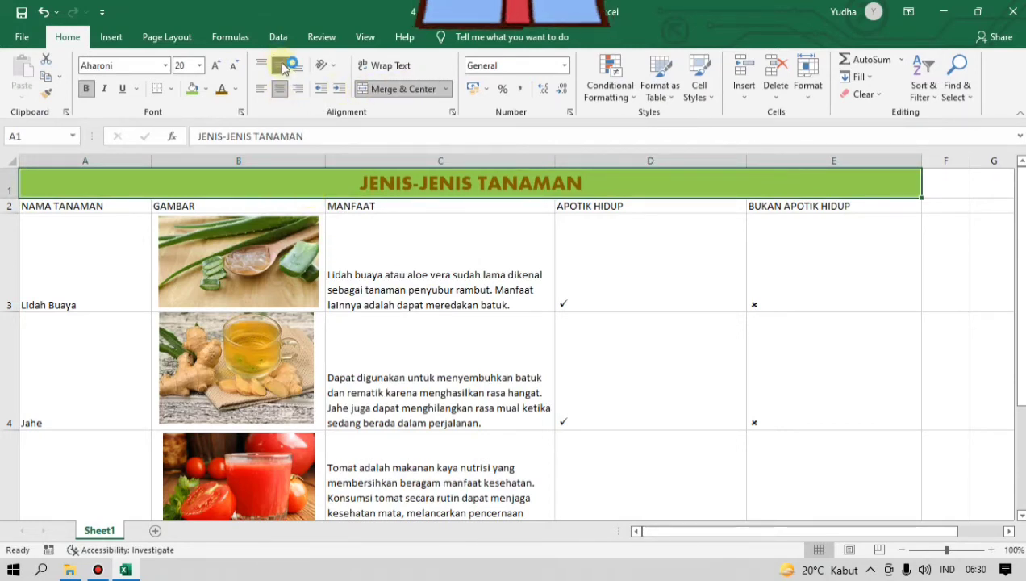
pyautogui.click(280, 88)
pyautogui.click(280, 90)
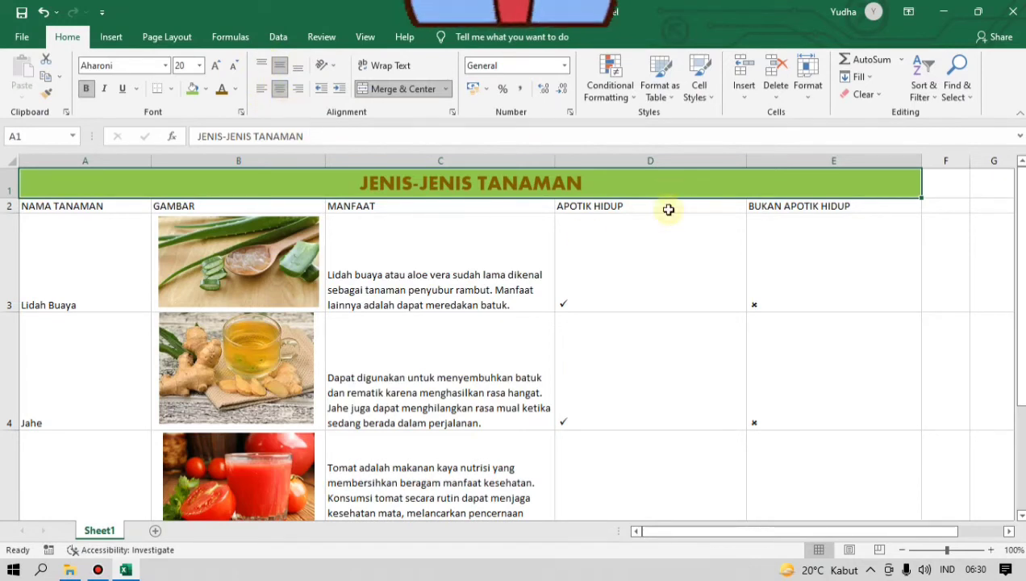
# - Heighten row 2 and make the A2:E2 headers bold Comic Sans MS, centred both ways
pyautogui.moveTo(40, 206); pyautogui.dragTo(754, 212)
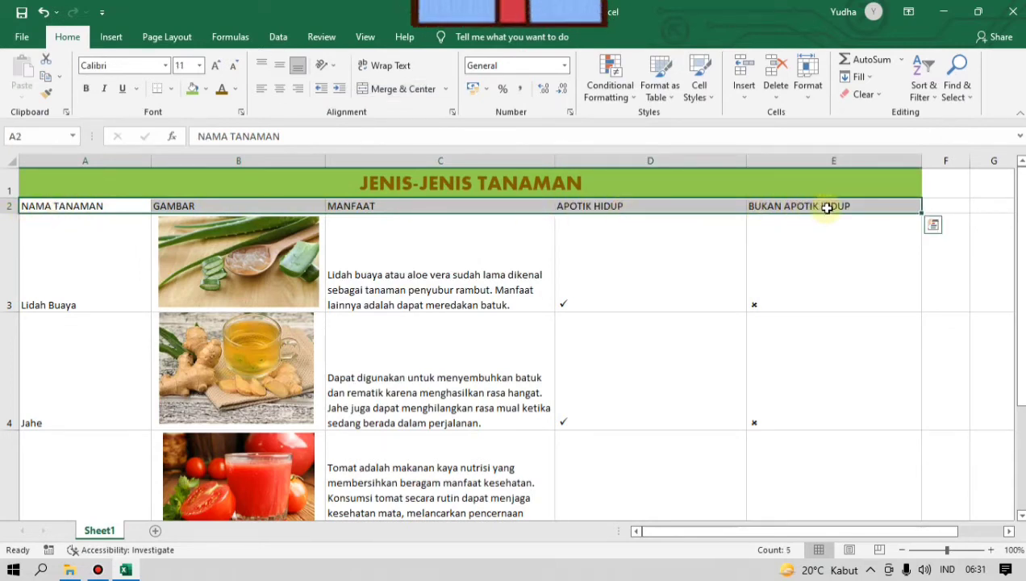
pyautogui.moveTo(12, 213); pyautogui.dragTo(12, 221)
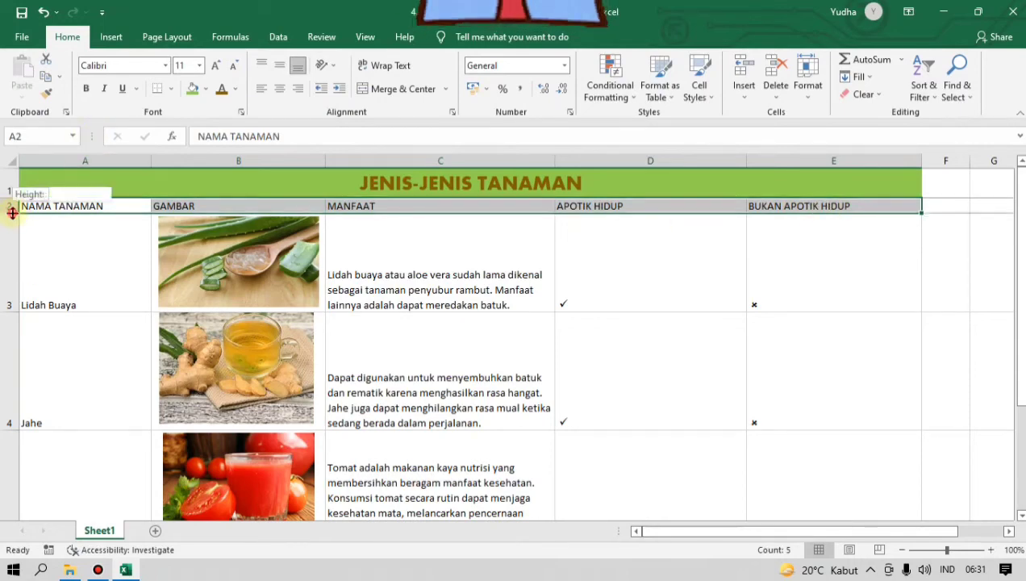
pyautogui.click(166, 65)
pyautogui.scroll(-6, 151, 264)
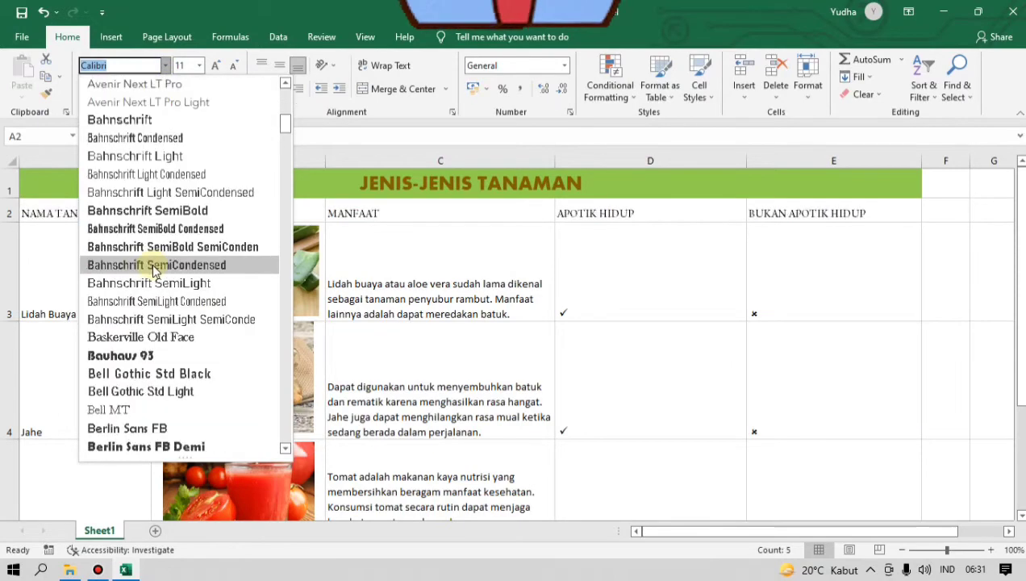
pyautogui.scroll(-5, 151, 265)
pyautogui.scroll(-3, 155, 269)
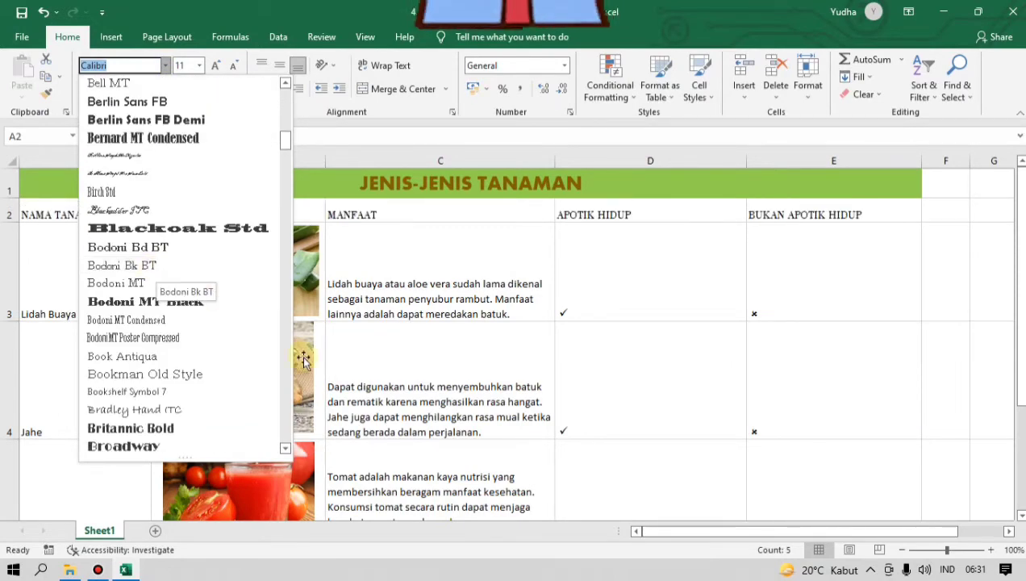
pyautogui.scroll(-4, 179, 329)
pyautogui.scroll(-6, 177, 325)
pyautogui.scroll(-1, 177, 323)
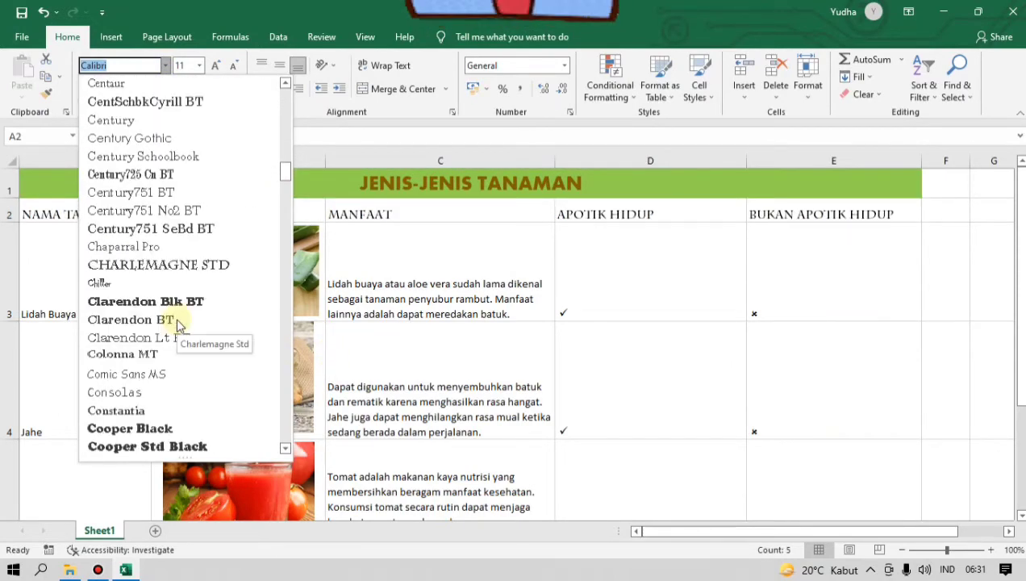
pyautogui.click(143, 376)
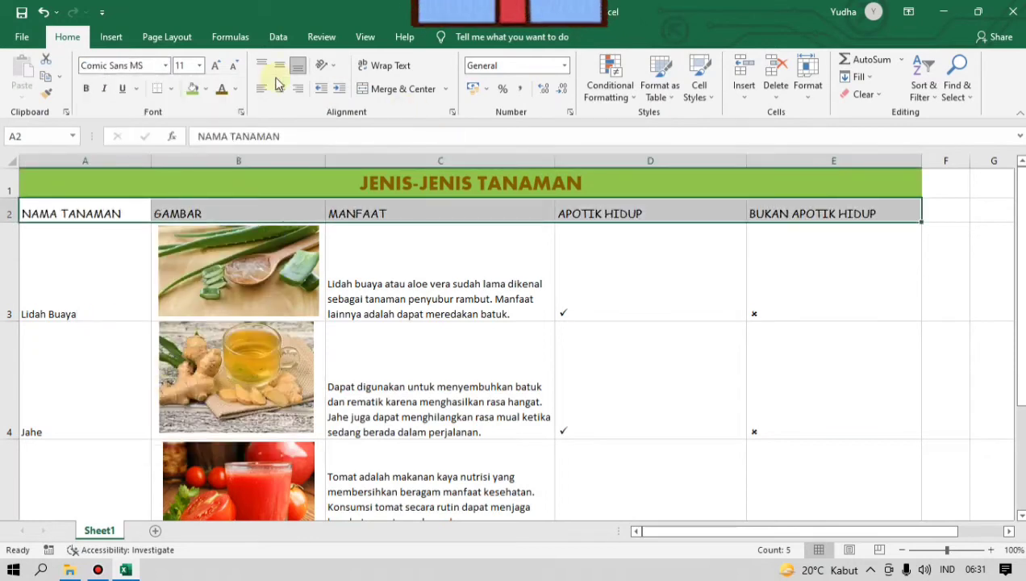
pyautogui.click(87, 89)
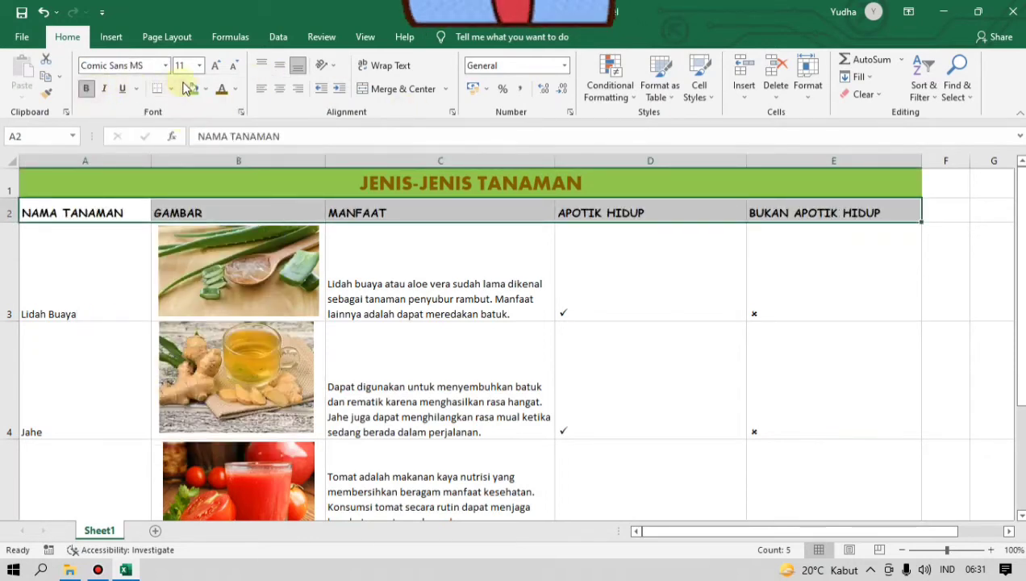
pyautogui.click(279, 89)
pyautogui.click(279, 65)
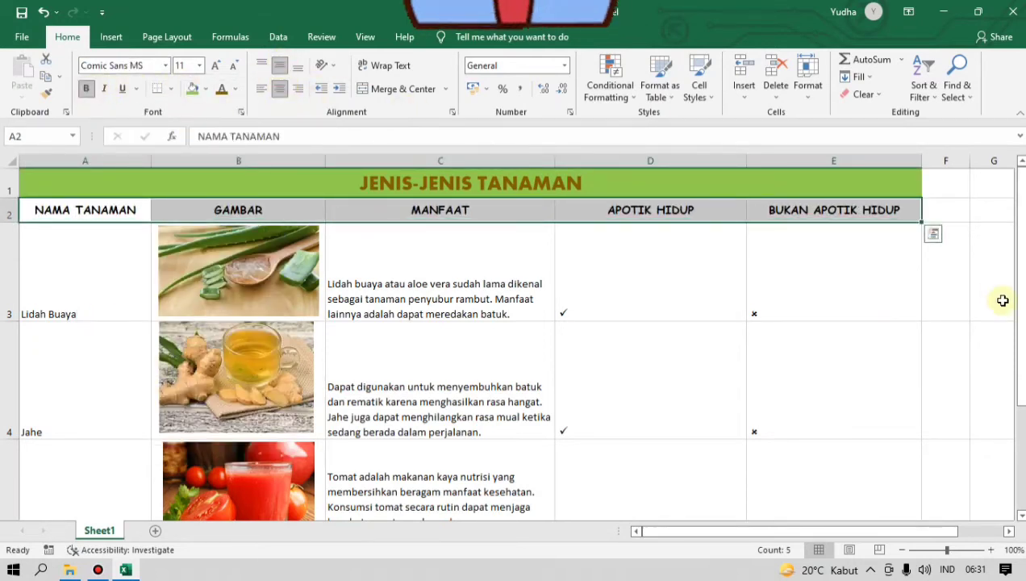
pyautogui.click(207, 89)
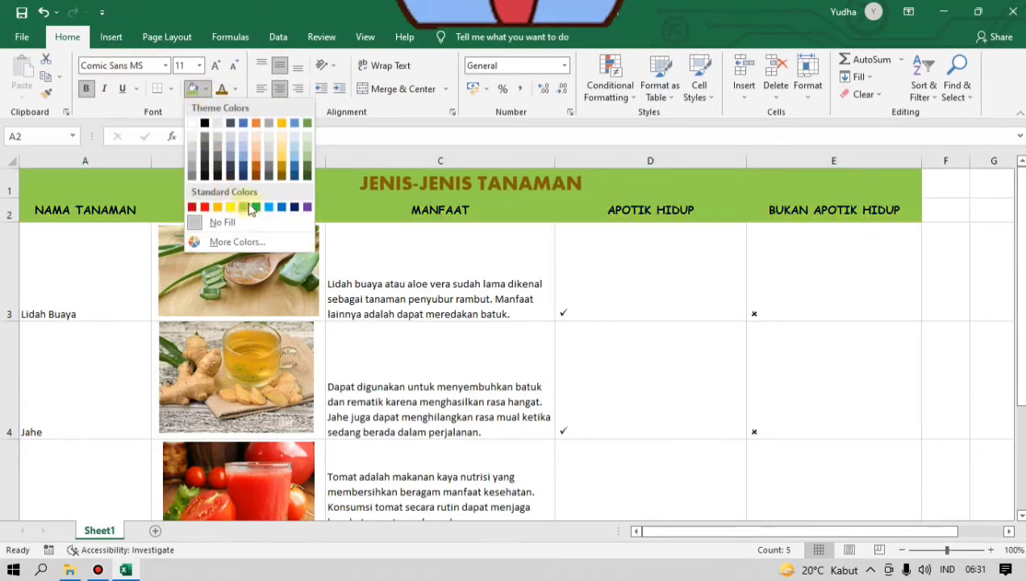
# - Fill the row 2 headers yellow with dark blue text
pyautogui.click(234, 208)
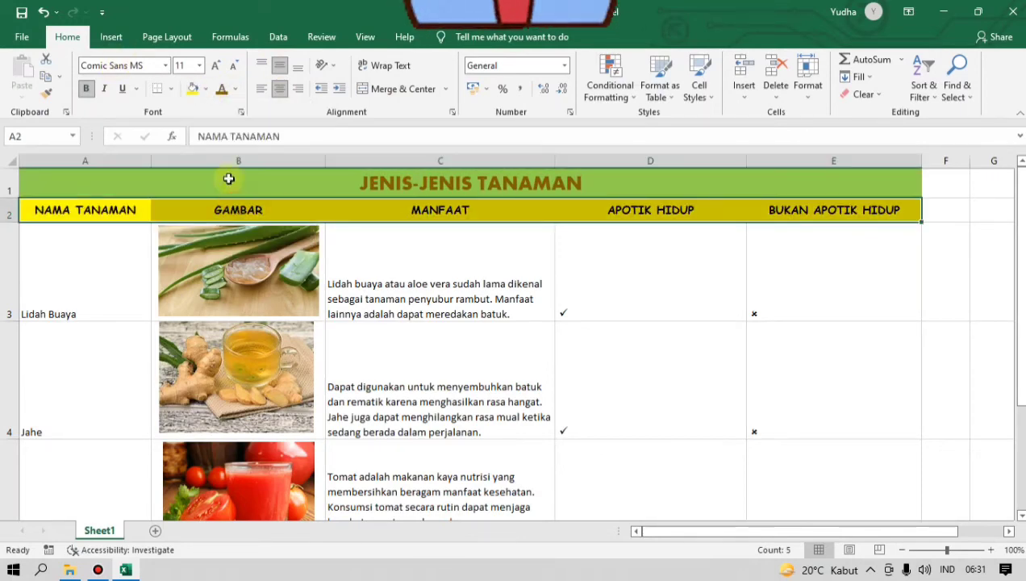
pyautogui.click(235, 89)
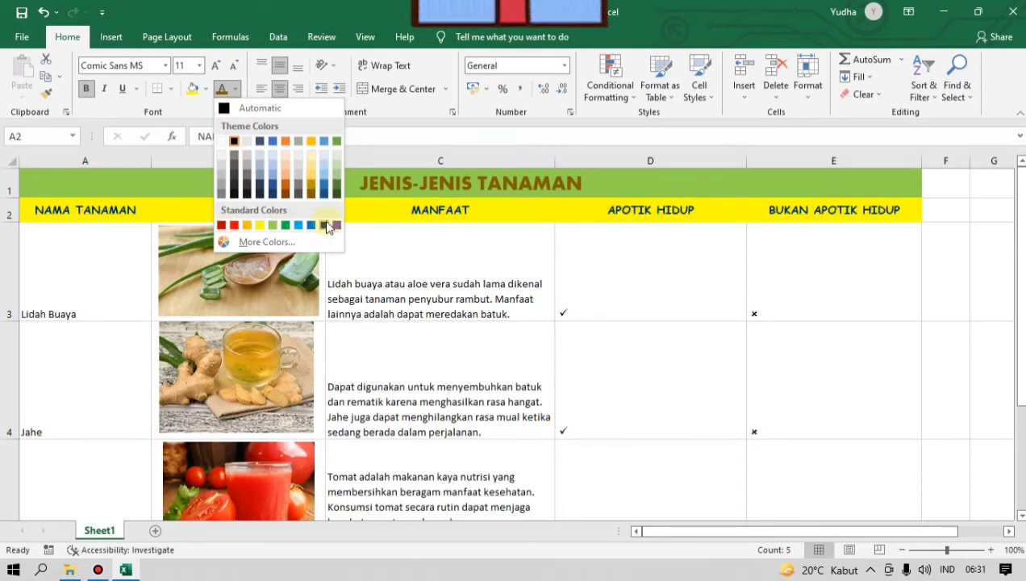
pyautogui.click(324, 225)
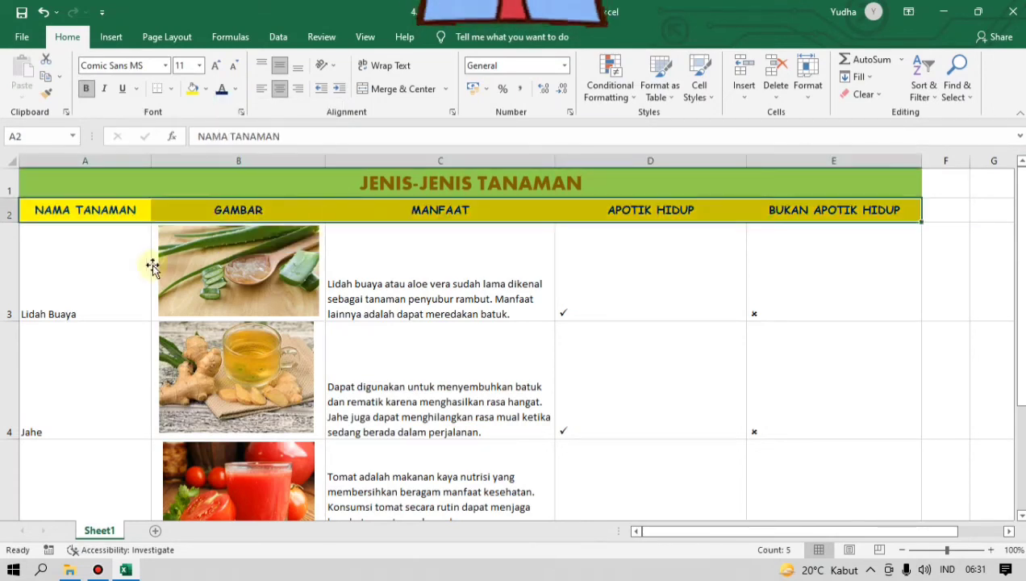
pyautogui.click(106, 266)
pyautogui.scroll(-2, 106, 266)
pyautogui.scroll(2, 107, 265)
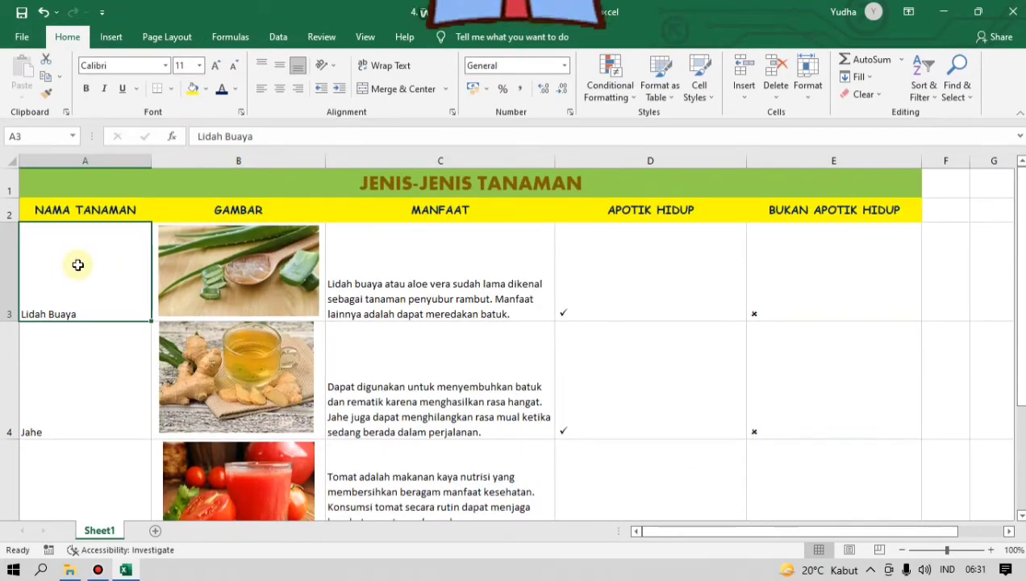
pyautogui.scroll(-3, 77, 264)
pyautogui.scroll(1, 78, 265)
pyautogui.scroll(2, 77, 265)
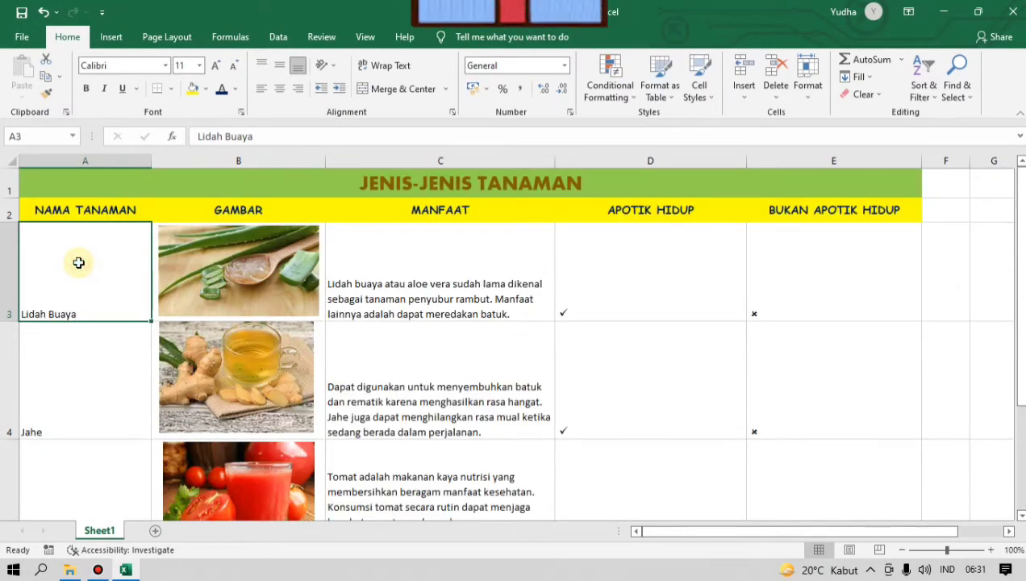
pyautogui.moveTo(78, 262)
pyautogui.mouseDown()
pyautogui.moveTo(787, 490)
pyautogui.moveTo(812, 367)
pyautogui.mouseUp()
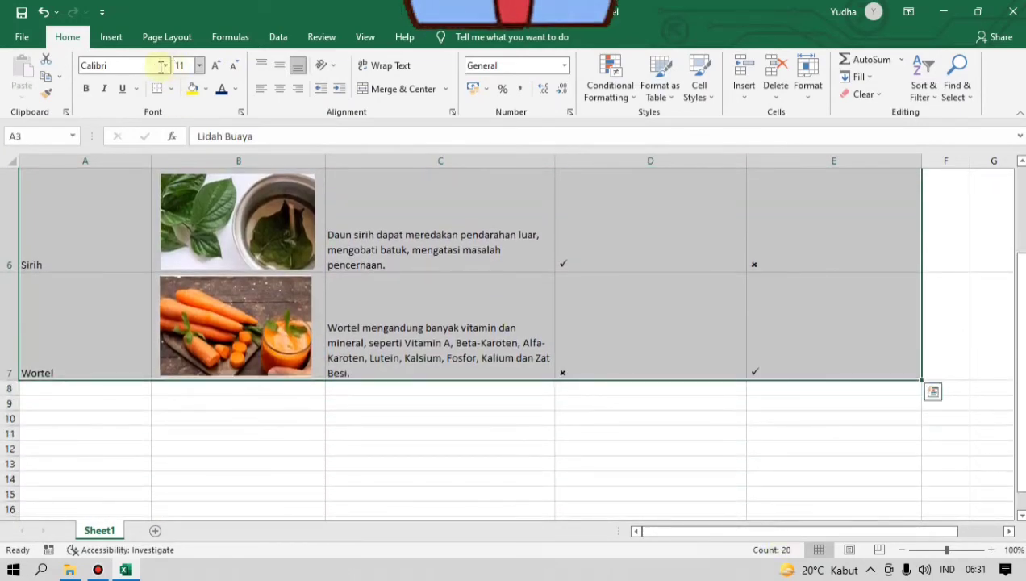
pyautogui.click(166, 65)
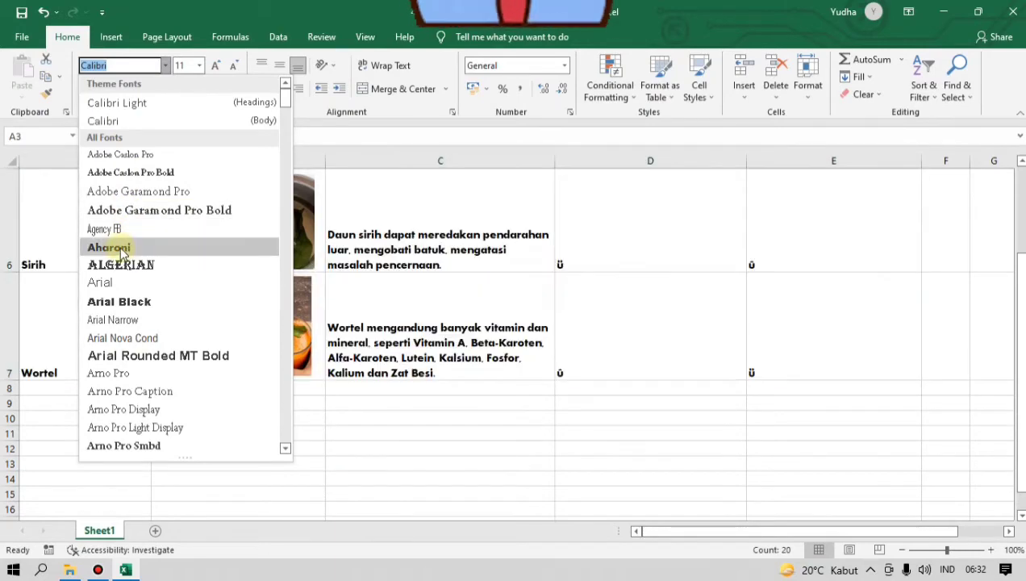
pyautogui.scroll(-1, 137, 347)
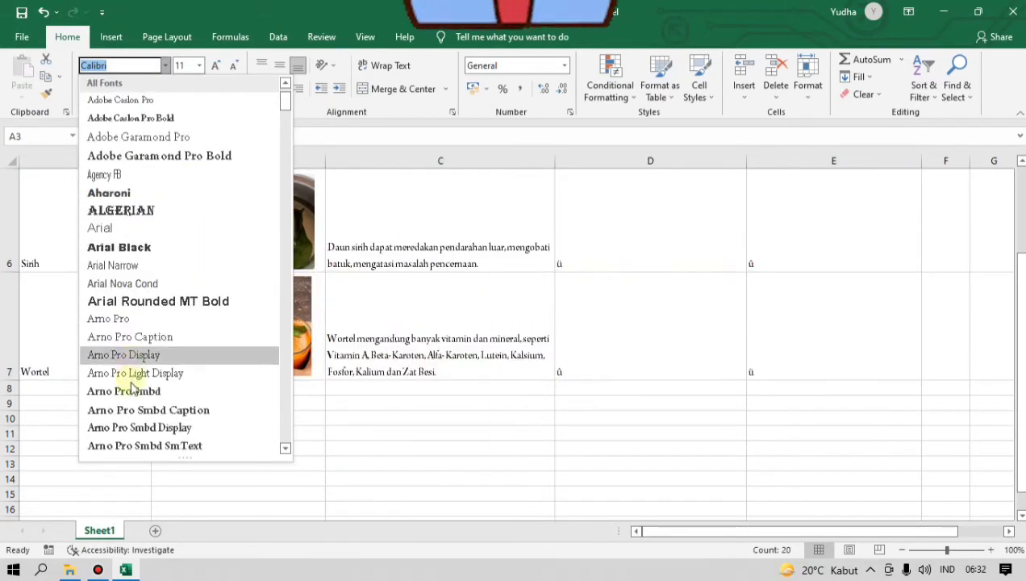
pyautogui.scroll(-4, 141, 388)
pyautogui.scroll(-1, 157, 323)
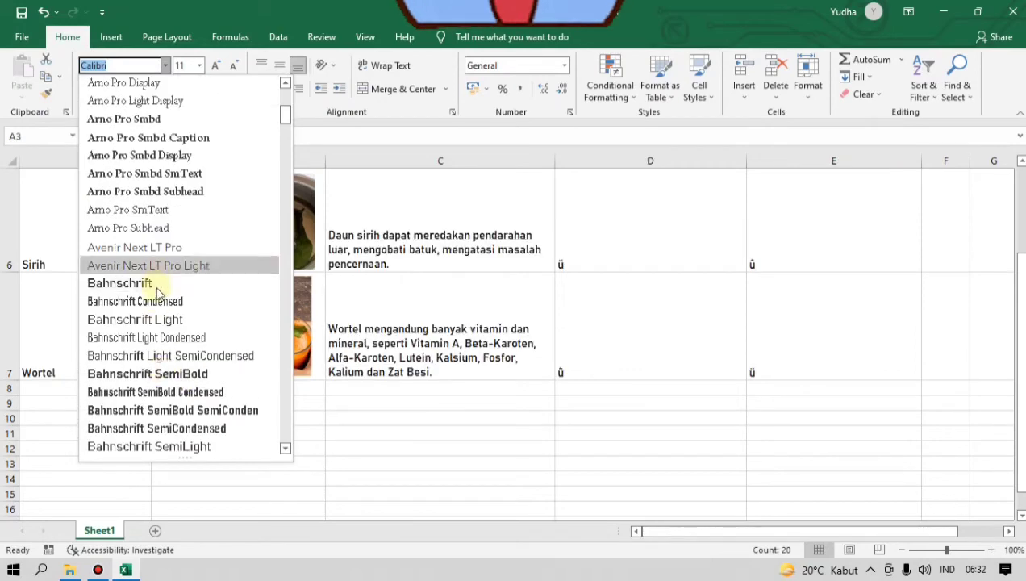
pyautogui.scroll(-3, 154, 297)
pyautogui.scroll(-1, 141, 339)
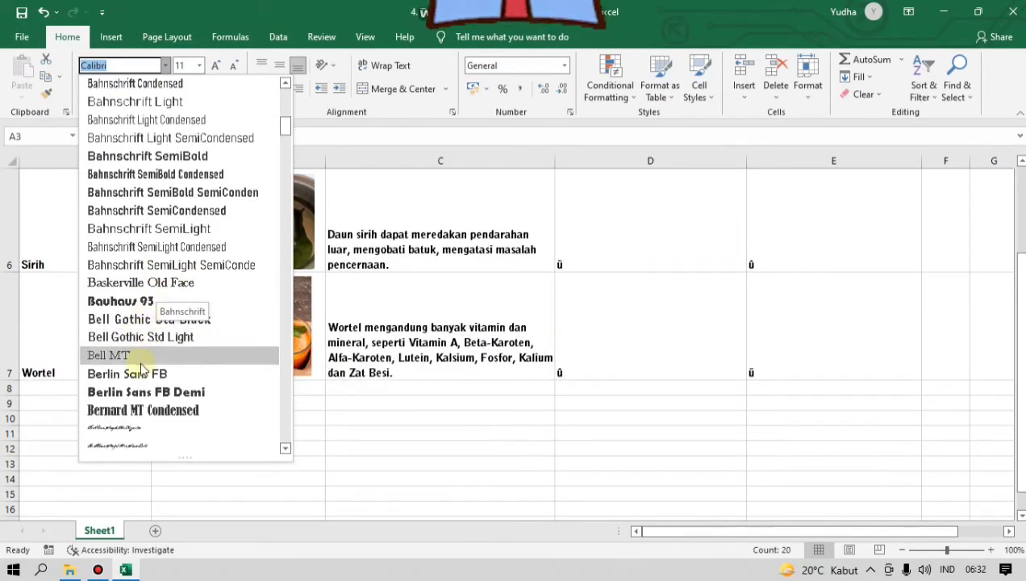
pyautogui.scroll(-1, 150, 319)
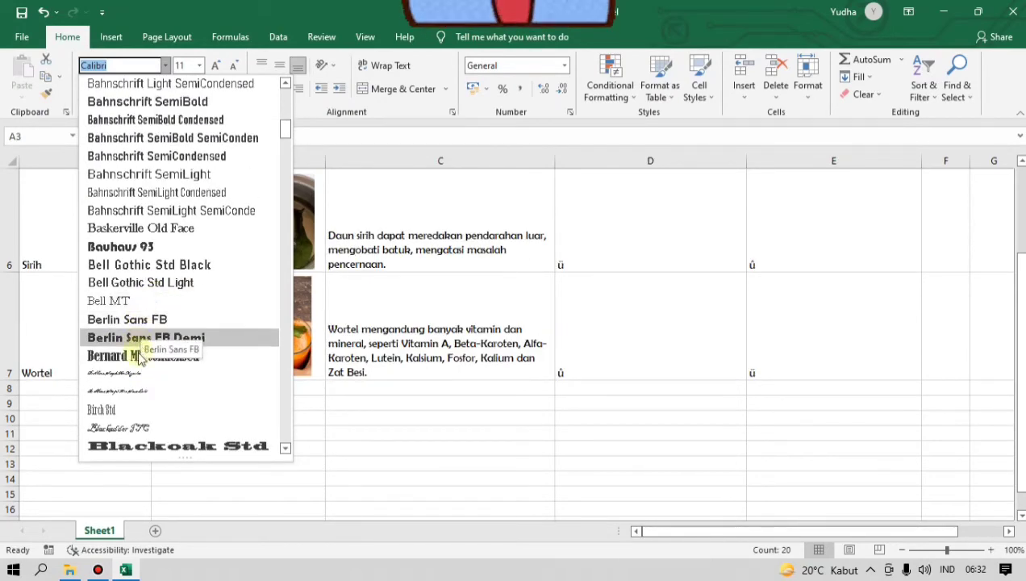
pyautogui.scroll(-3, 144, 365)
pyautogui.scroll(-2, 144, 365)
pyautogui.scroll(-6, 139, 356)
pyautogui.scroll(-1, 139, 356)
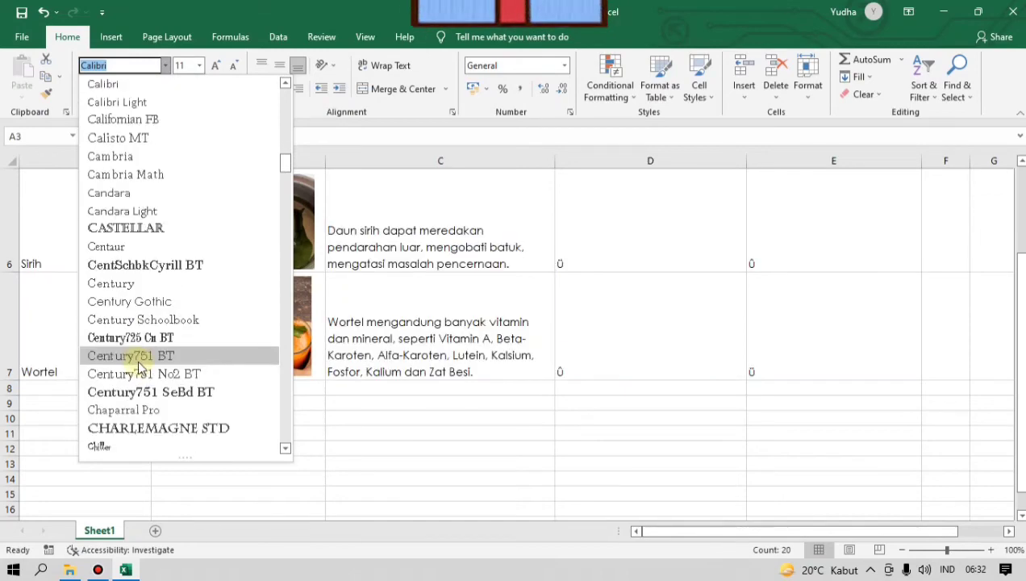
pyautogui.scroll(-1, 150, 360)
pyautogui.scroll(-2, 149, 359)
pyautogui.click(152, 373)
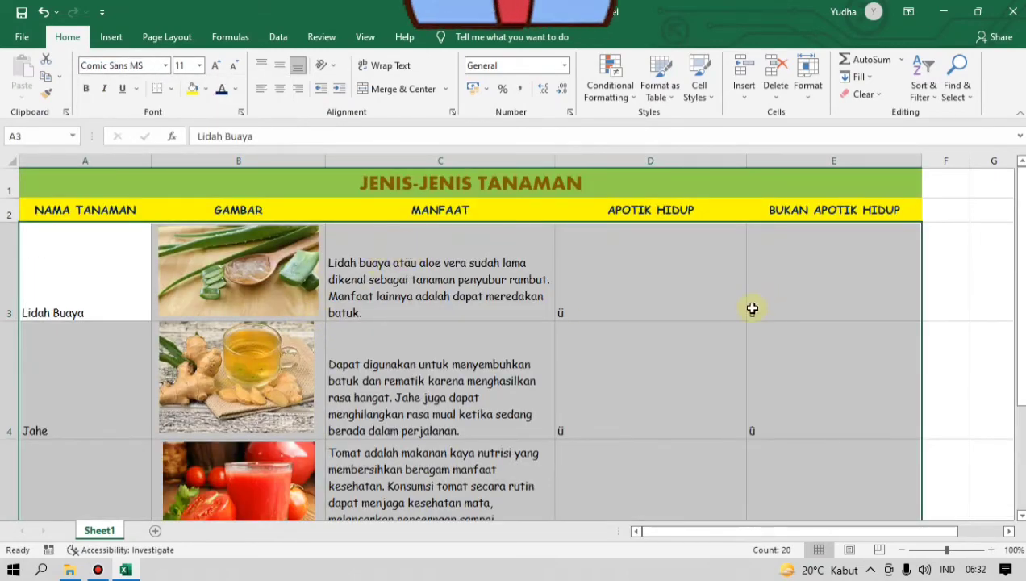
pyautogui.hotkey('ctrl', 'z')
pyautogui.click(692, 293)
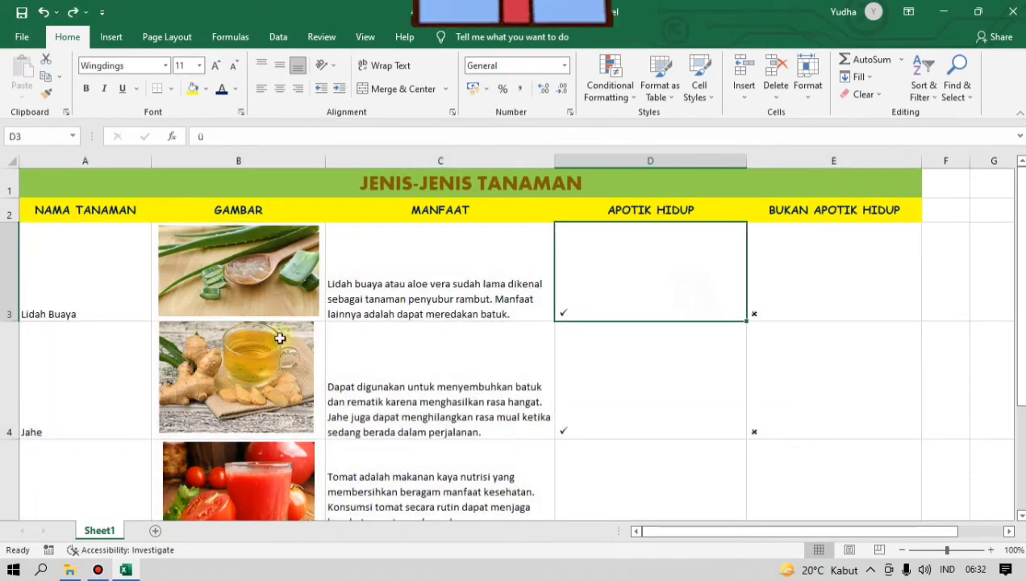
pyautogui.click(70, 272)
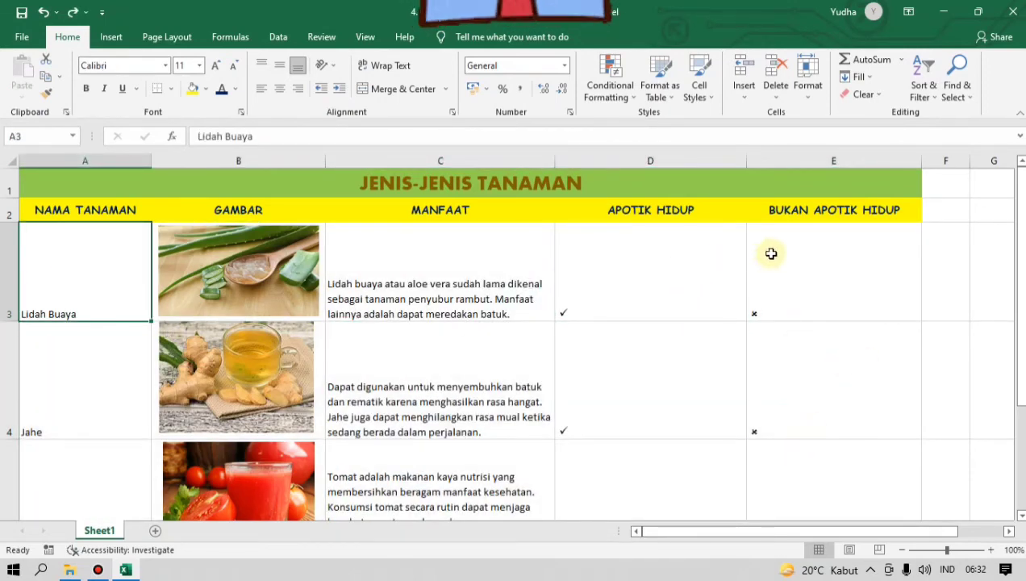
# - Set the plant names, photos and benefit cells A3:C7 in Comic Sans MS
pyautogui.scroll(-2, 817, 272)
pyautogui.scroll(2, 817, 272)
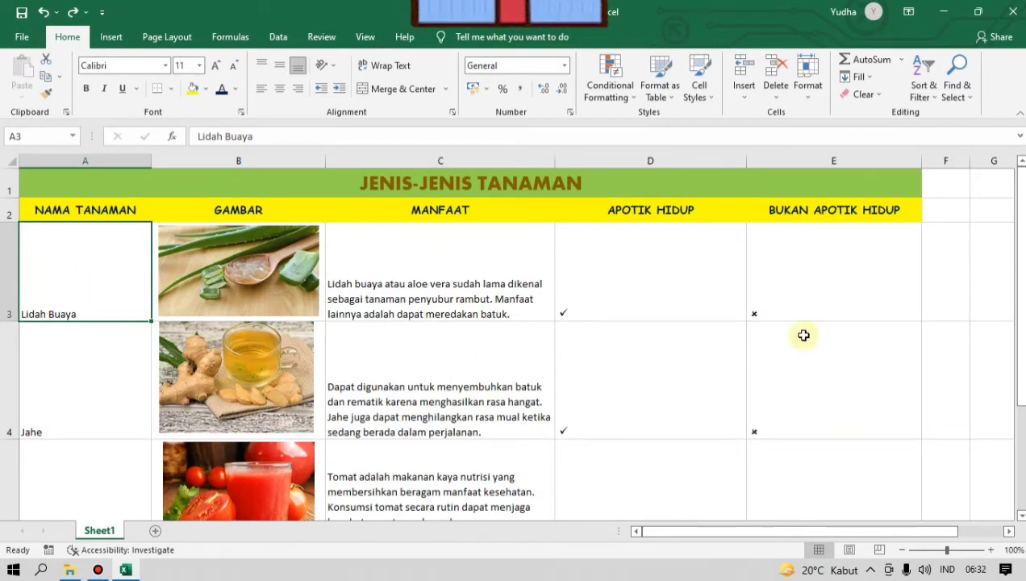
pyautogui.click(651, 259)
pyautogui.click(770, 265)
pyautogui.click(82, 245)
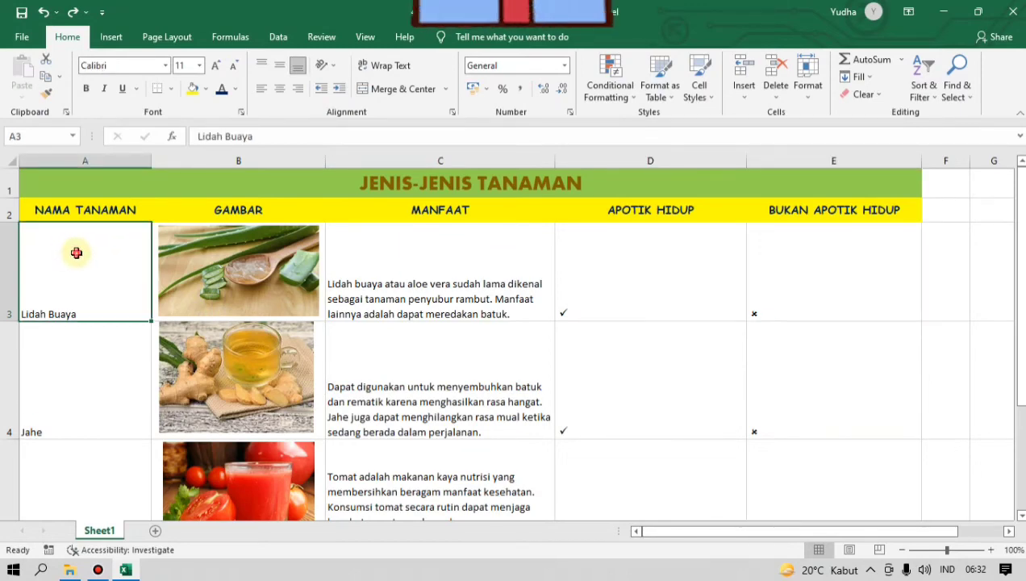
pyautogui.moveTo(77, 253)
pyautogui.mouseDown()
pyautogui.moveTo(432, 415)
pyautogui.moveTo(433, 425)
pyautogui.mouseUp()
pyautogui.scroll(2, 434, 437)
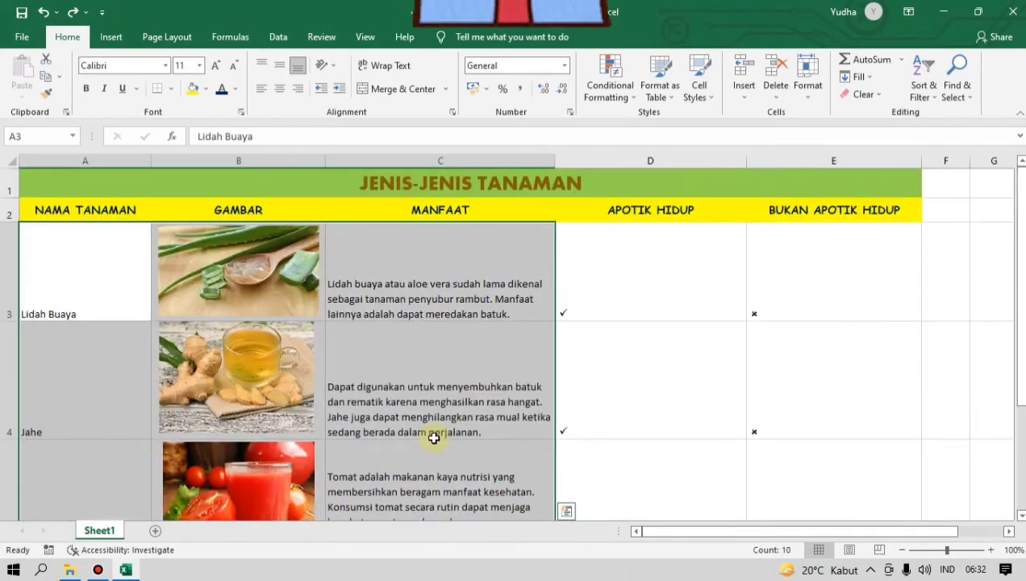
pyautogui.click(165, 68)
pyautogui.scroll(-5, 174, 312)
pyautogui.scroll(-6, 174, 312)
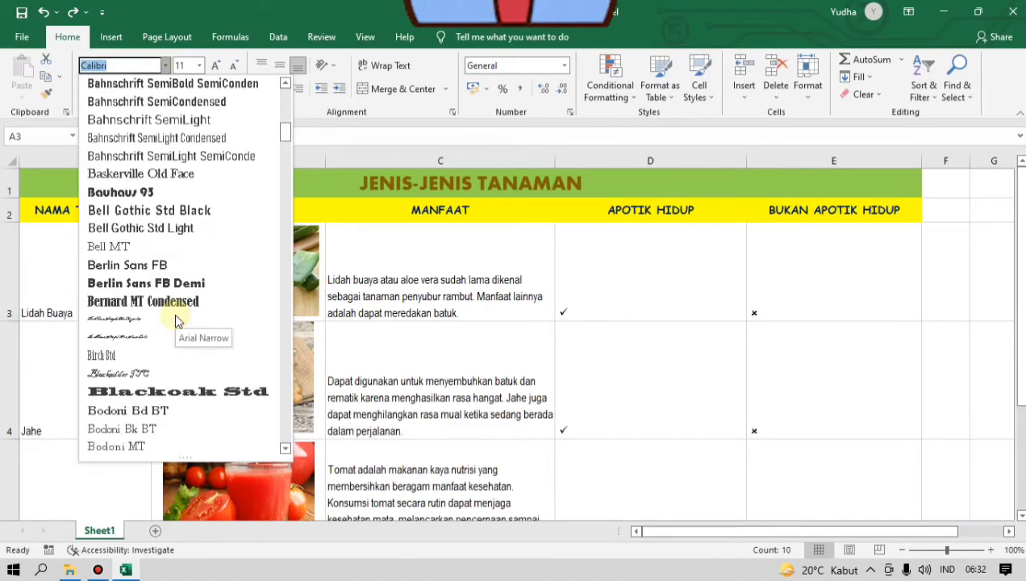
pyautogui.scroll(-7, 173, 318)
pyautogui.scroll(-3, 165, 274)
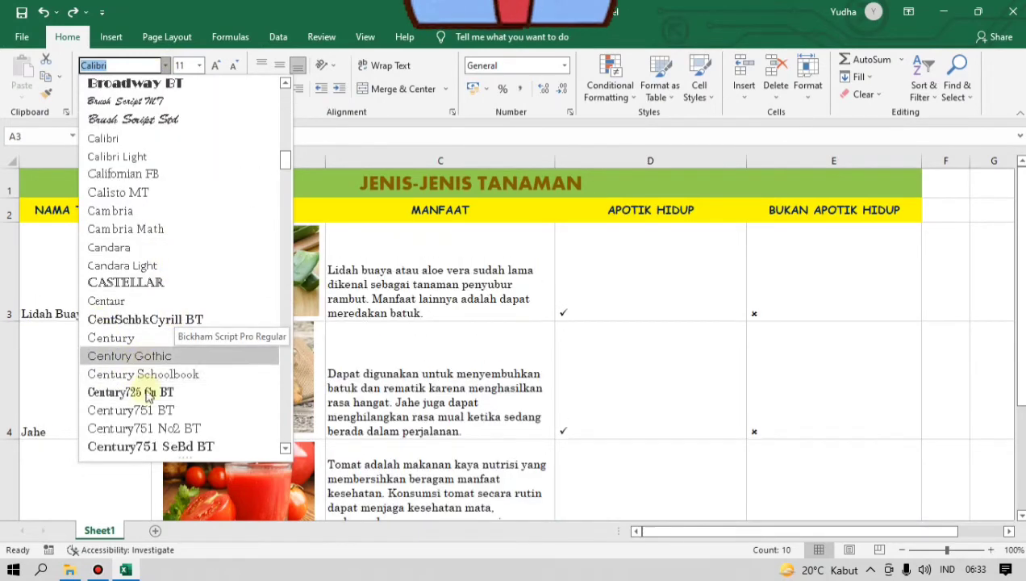
pyautogui.scroll(-1, 148, 396)
pyautogui.scroll(-2, 133, 375)
pyautogui.scroll(-2, 157, 411)
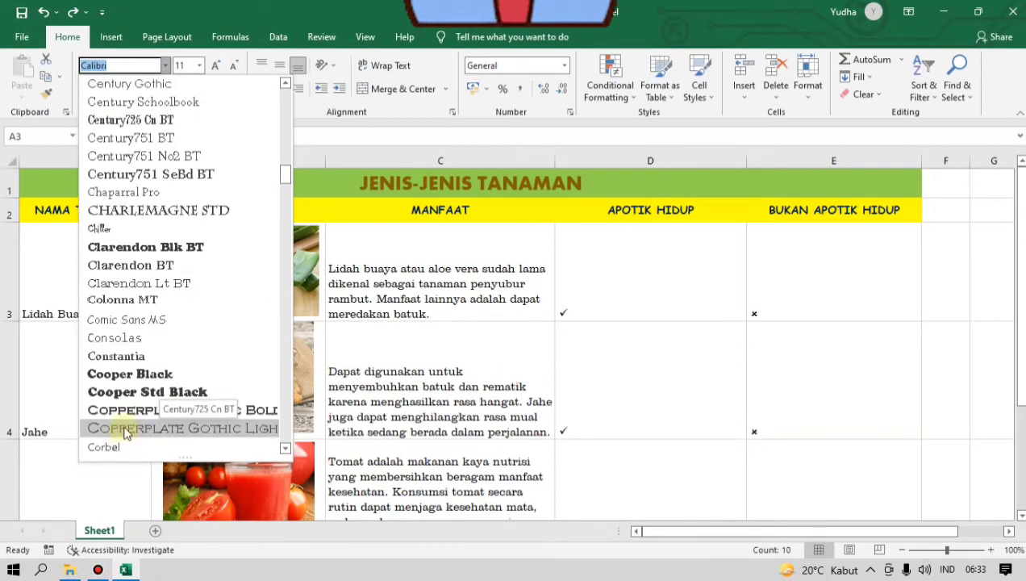
pyautogui.click(163, 320)
# - Make that text size 12, centred horizontally and vertically
pyautogui.click(200, 66)
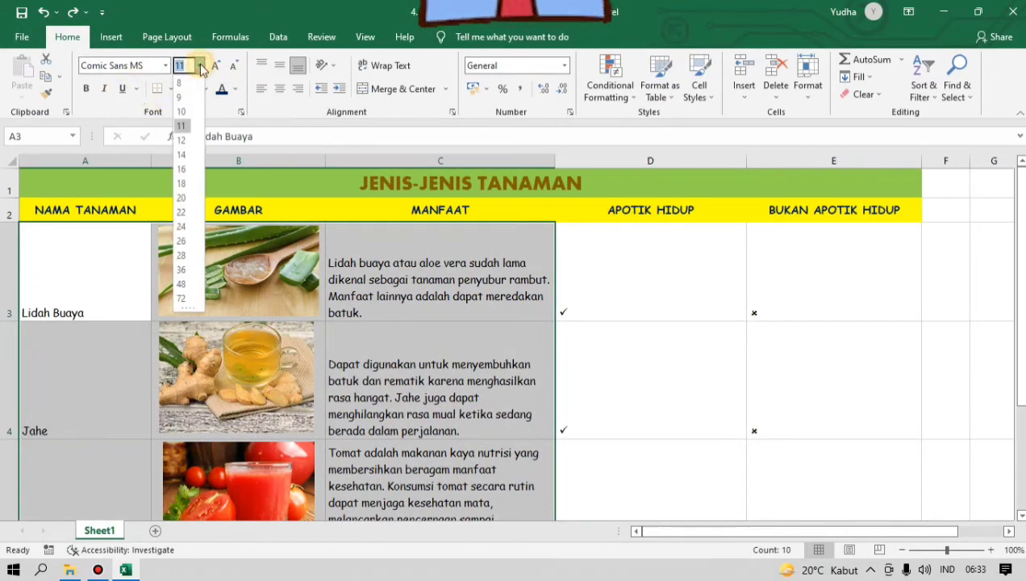
pyautogui.click(181, 141)
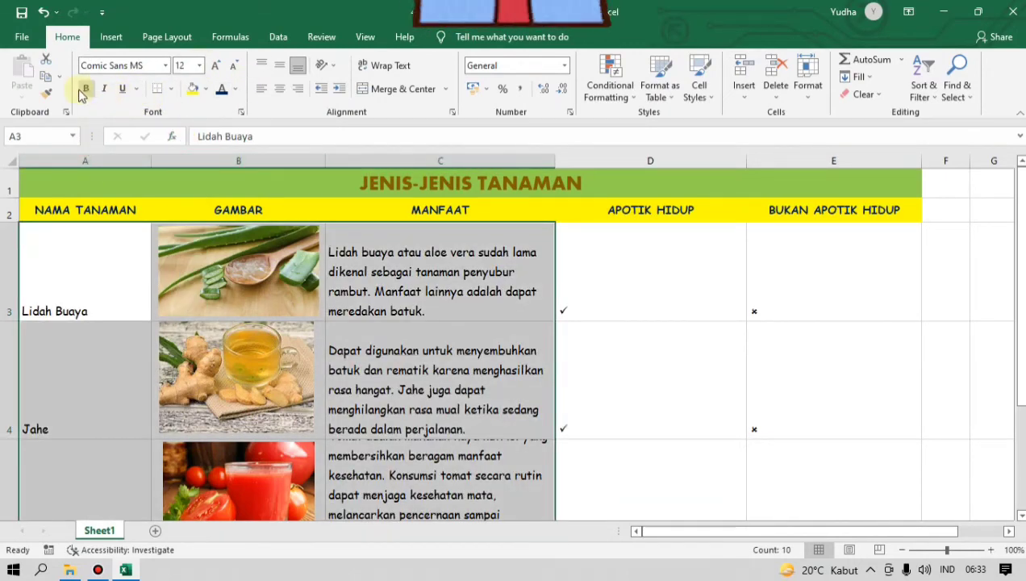
pyautogui.click(280, 89)
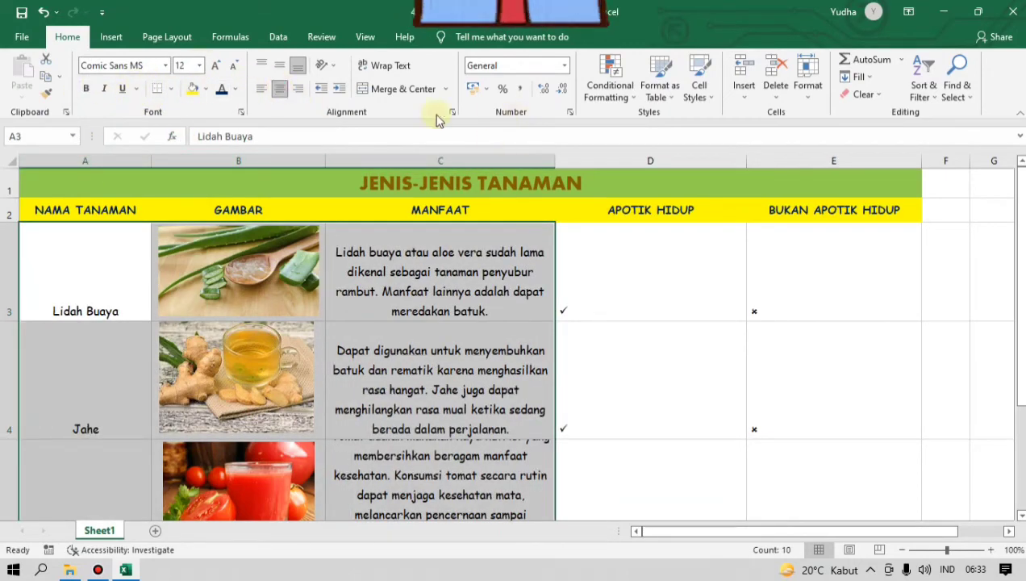
pyautogui.click(280, 68)
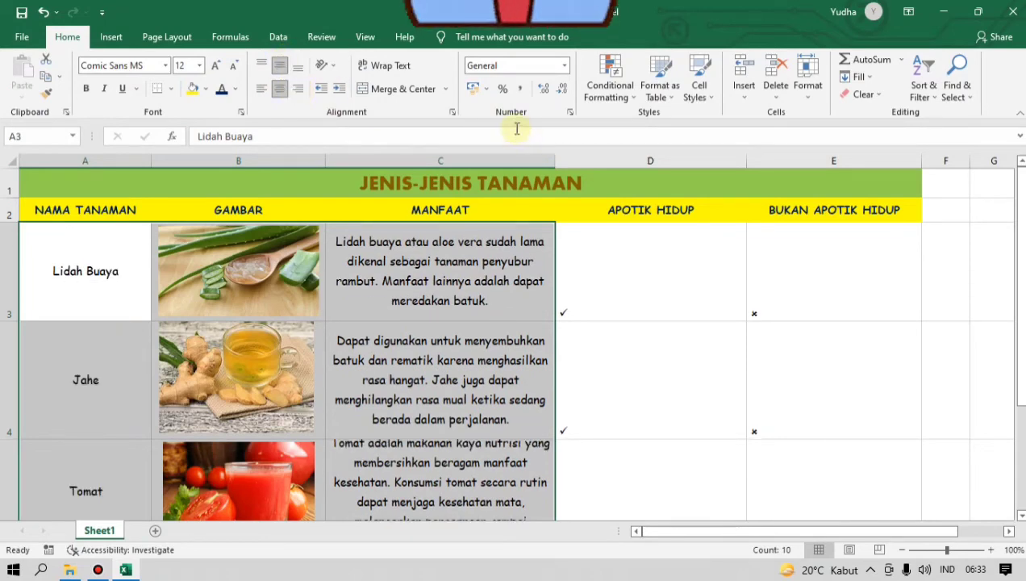
# - Set the check and cross symbols in D3:E7 to size 12, centred in their cells
pyautogui.click(623, 274)
pyautogui.scroll(-3, 697, 241)
pyautogui.scroll(3, 729, 234)
pyautogui.scroll(-3, 739, 243)
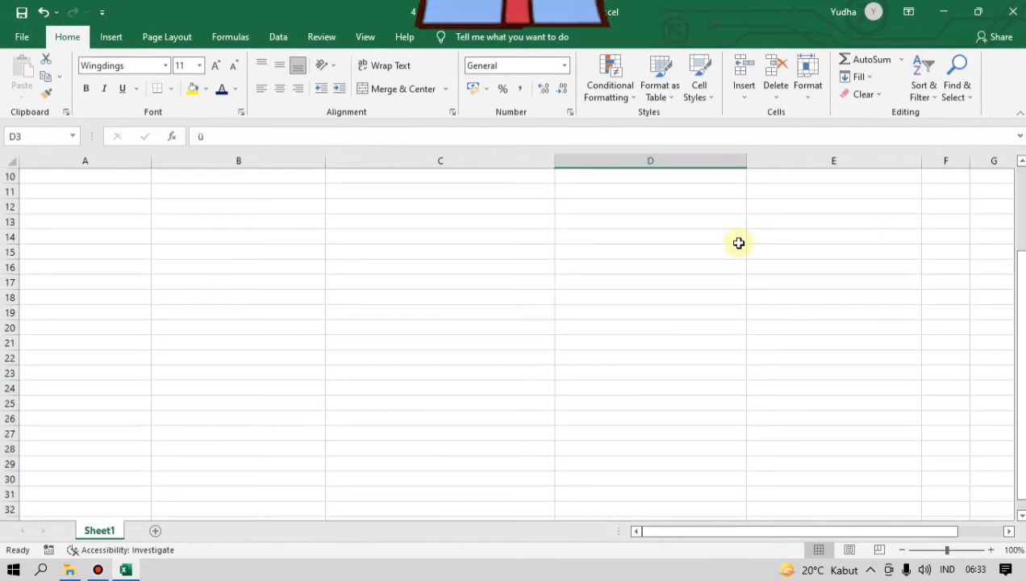
pyautogui.scroll(1, 750, 250)
pyautogui.scroll(1, 805, 436)
pyautogui.scroll(-1, 851, 426)
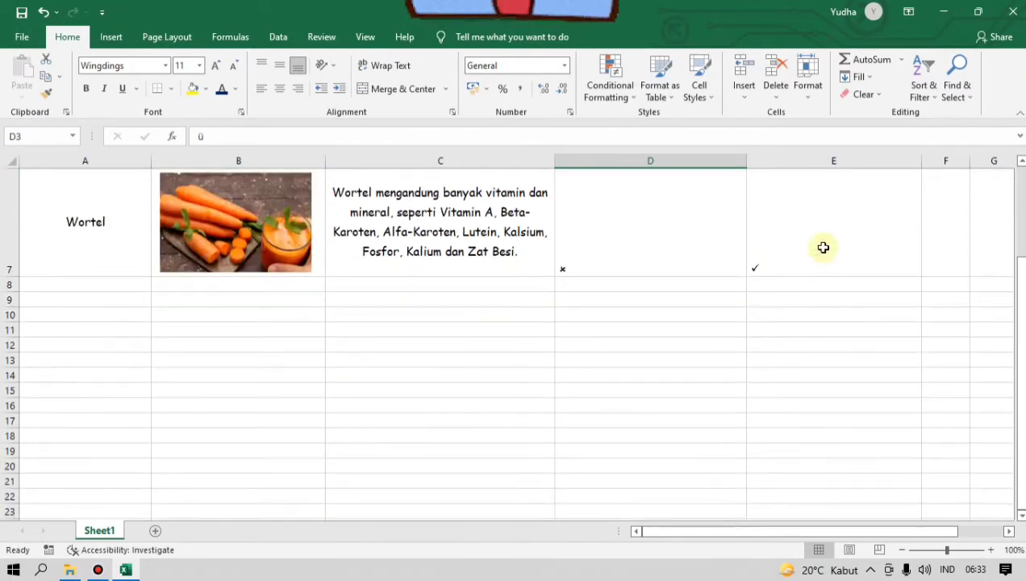
pyautogui.keyDown('shift'); pyautogui.click(877, 248); pyautogui.keyUp('shift')
pyautogui.scroll(2, 764, 233)
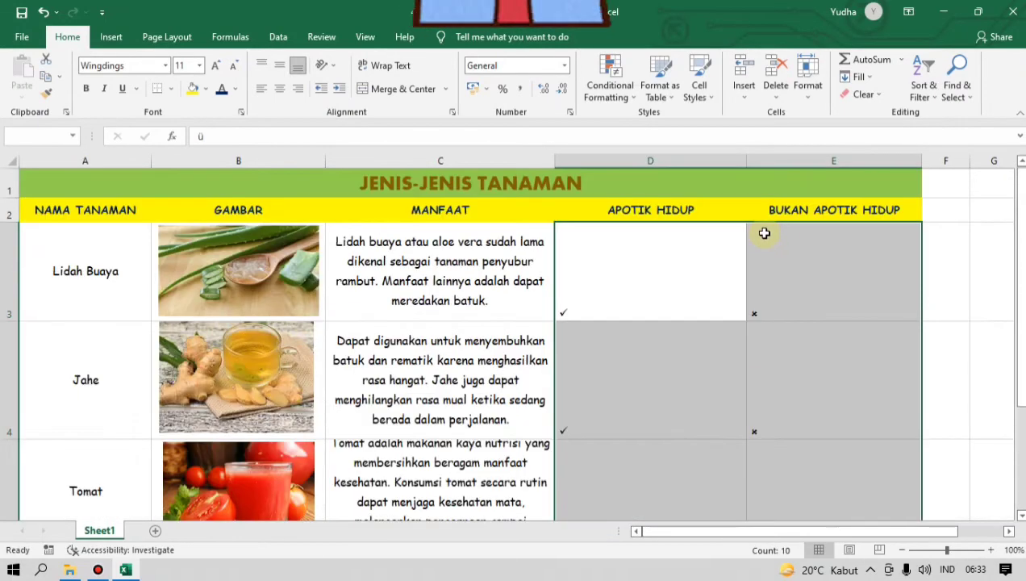
pyautogui.click(198, 66)
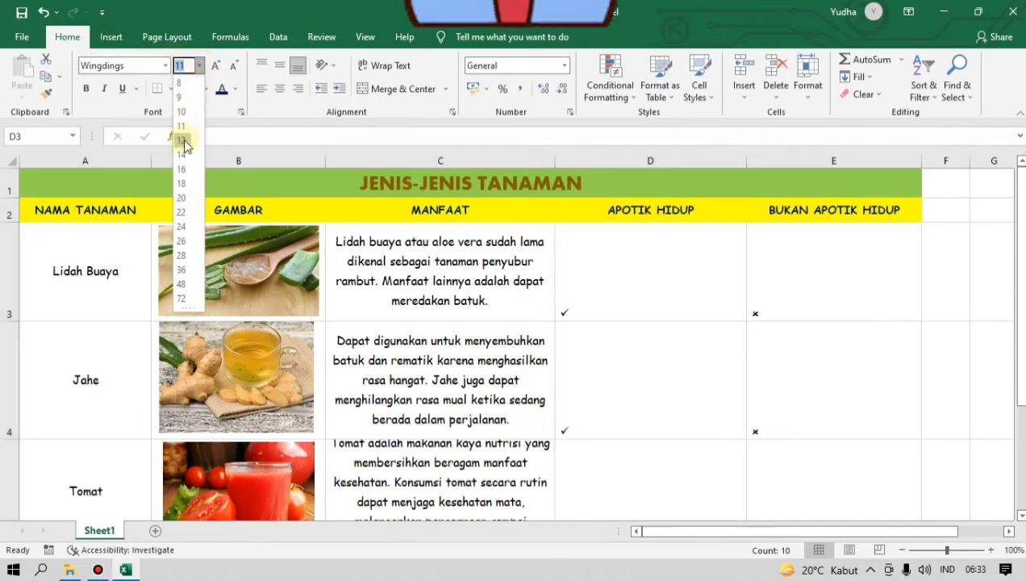
pyautogui.click(185, 143)
pyautogui.click(279, 88)
pyautogui.click(275, 65)
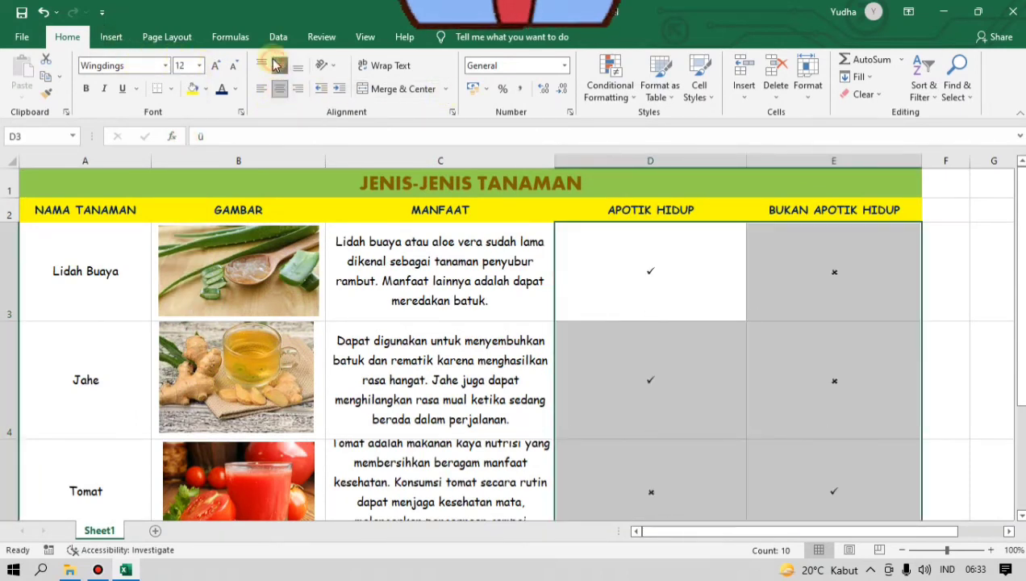
pyautogui.click(658, 277)
# - Narrow columns D and E to suit the check and cross symbols
pyautogui.moveTo(747, 161); pyautogui.dragTo(671, 163)
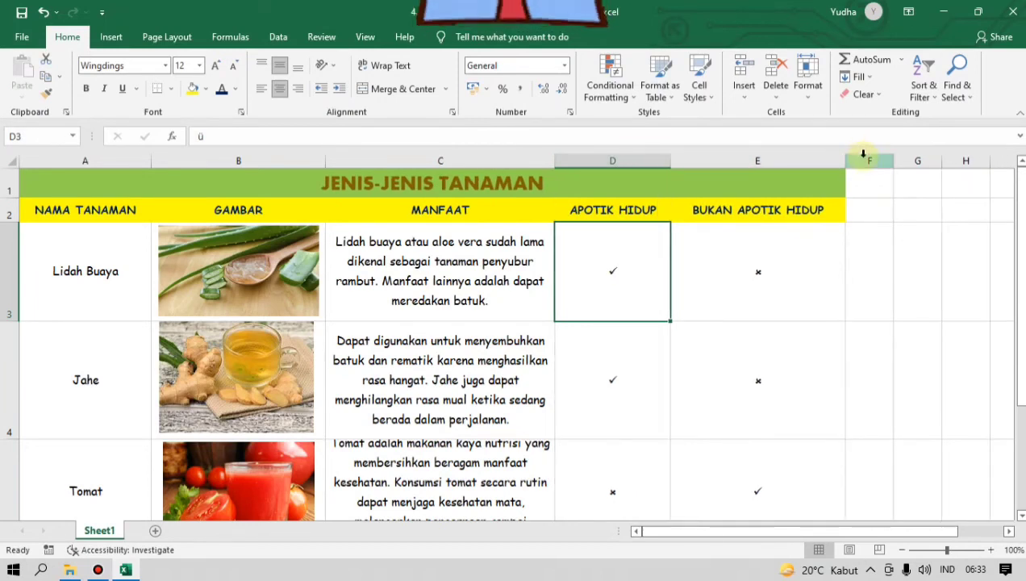
pyautogui.moveTo(851, 159); pyautogui.dragTo(810, 160)
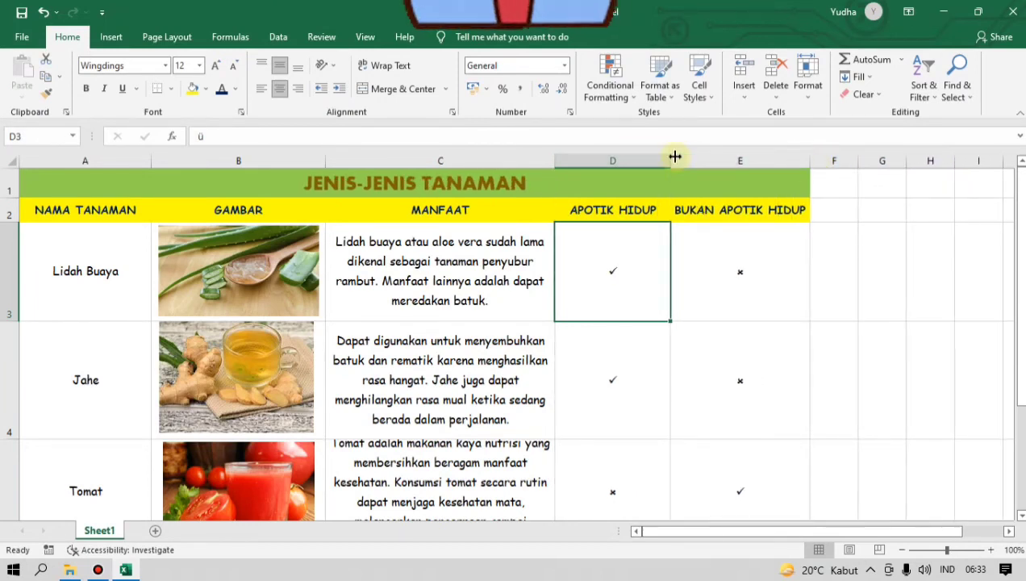
pyautogui.moveTo(671, 163); pyautogui.dragTo(677, 166)
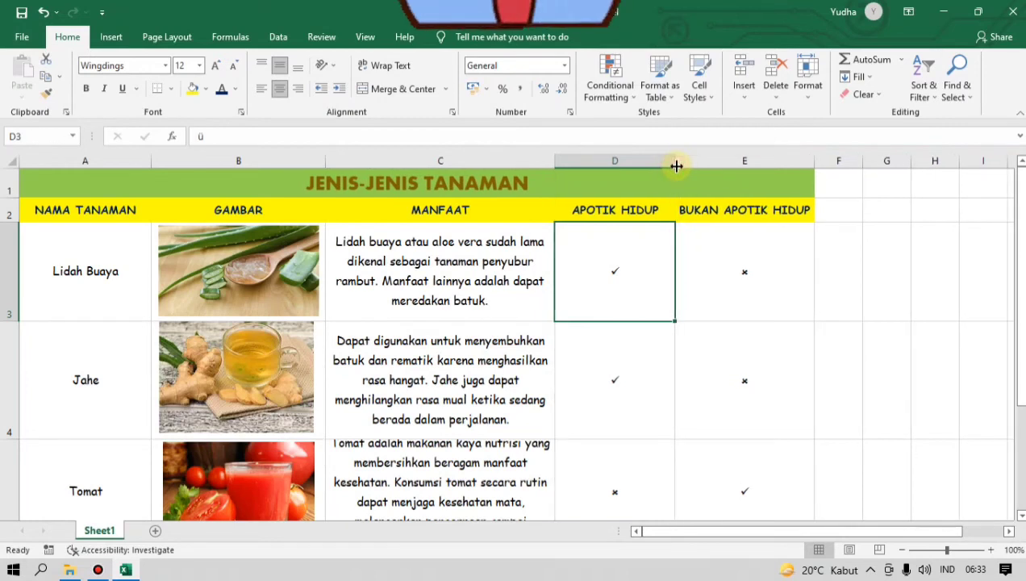
pyautogui.click(714, 265)
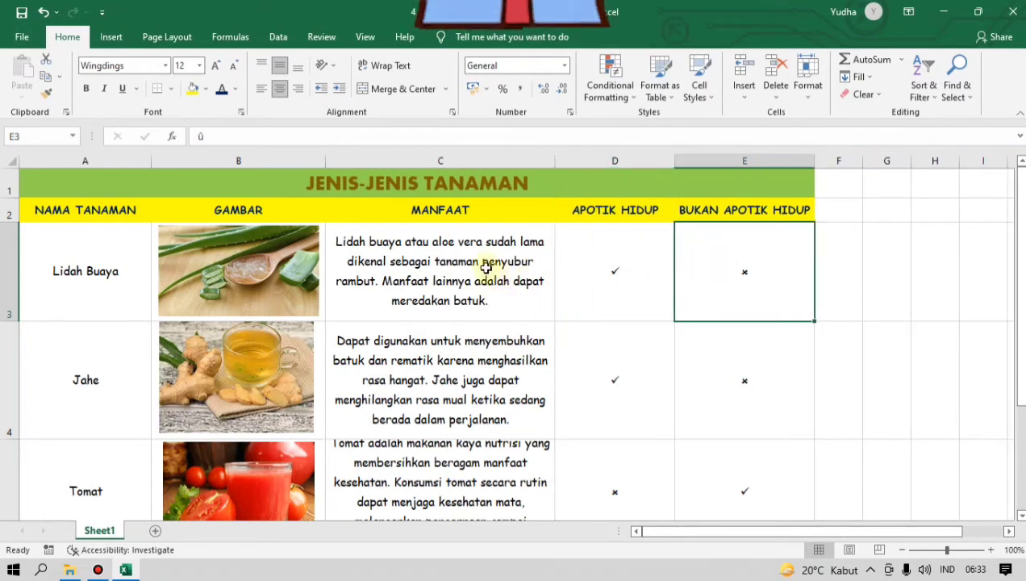
pyautogui.click(37, 210)
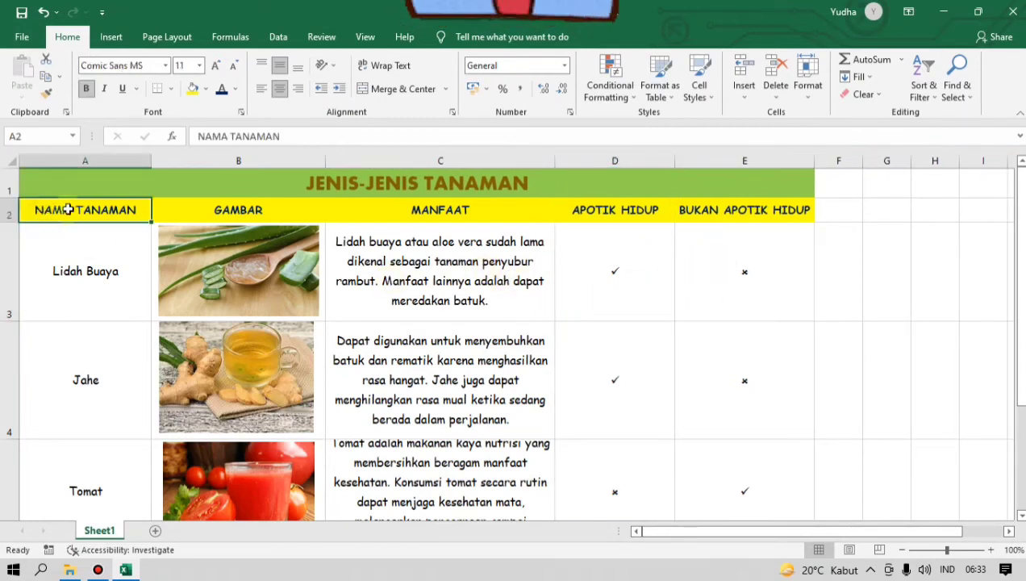
# - Set the A2:E2 header text to size 14
pyautogui.moveTo(791, 210); pyautogui.dragTo(134, 214)
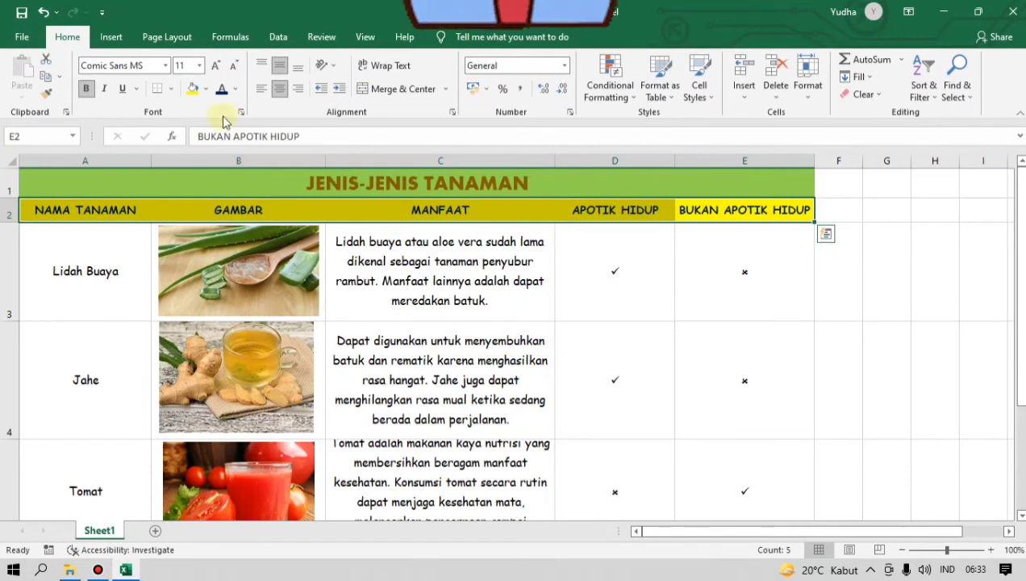
pyautogui.click(200, 66)
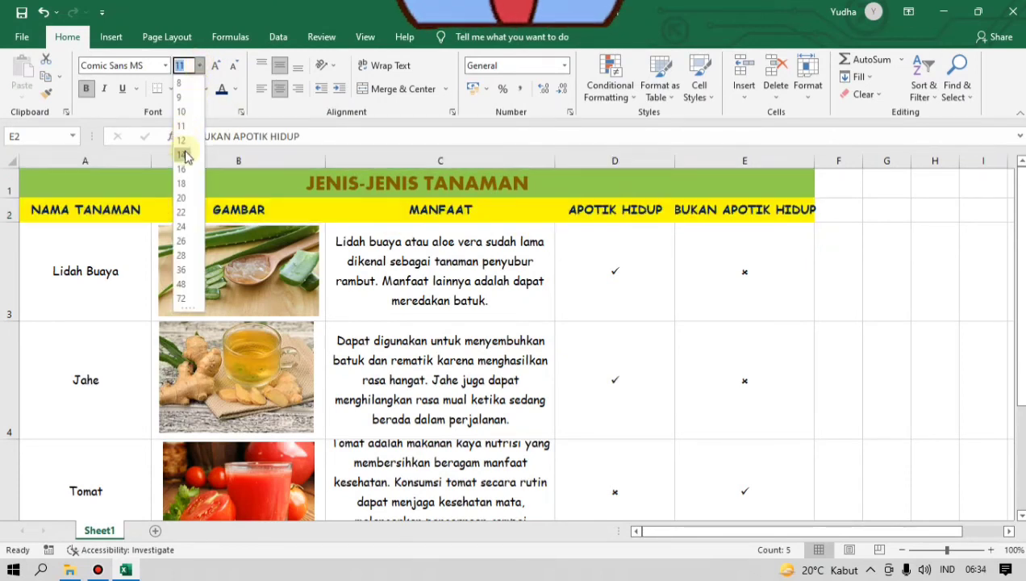
pyautogui.click(185, 154)
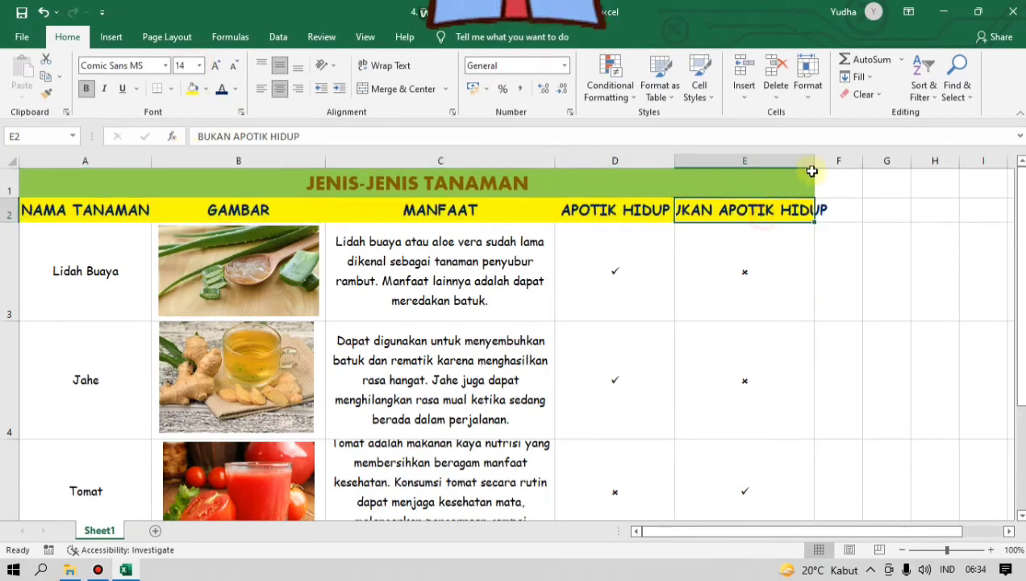
# - Widen columns D and E so the BUKAN APOTIK HIDUP heading fits
pyautogui.moveTo(816, 162); pyautogui.dragTo(690, 161)
pyautogui.moveTo(857, 153); pyautogui.dragTo(860, 156)
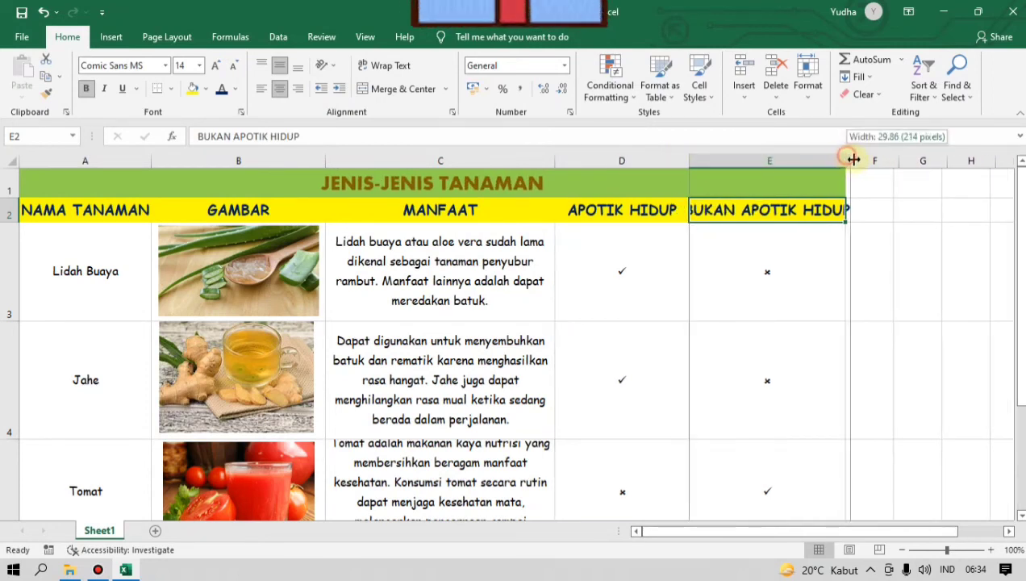
pyautogui.moveTo(689, 161); pyautogui.dragTo(693, 161)
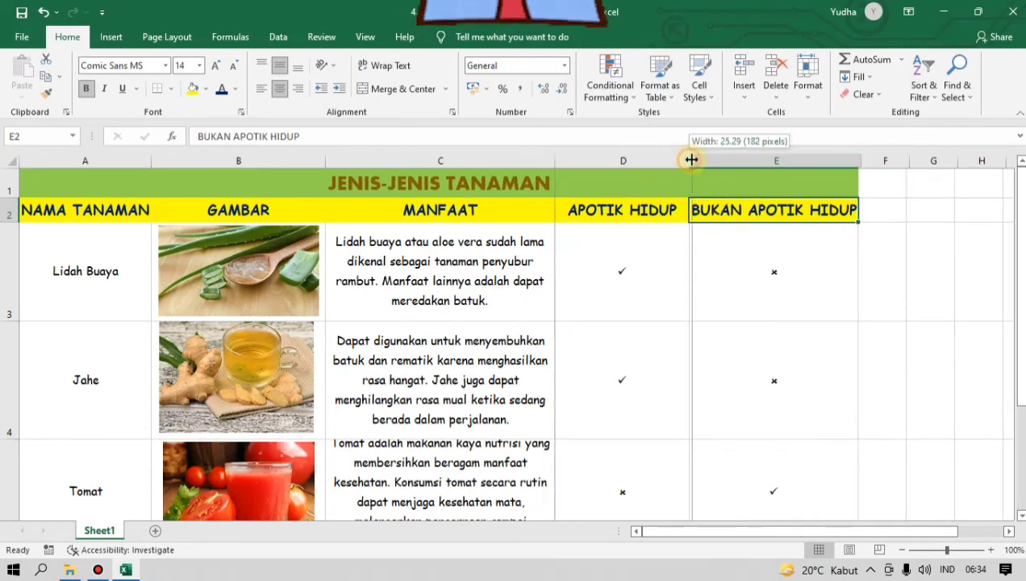
pyautogui.moveTo(860, 162); pyautogui.dragTo(868, 162)
pyautogui.click(74, 190)
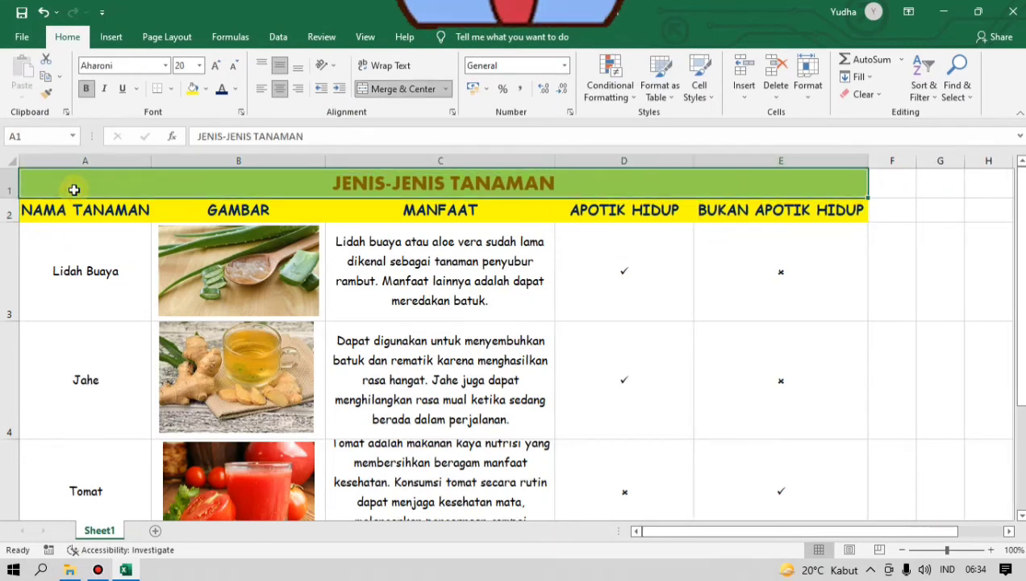
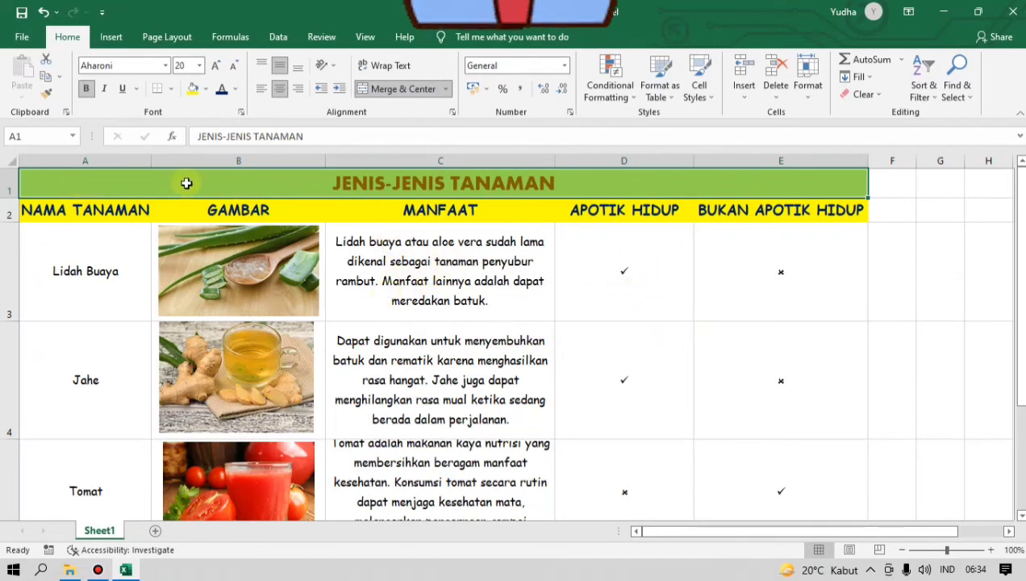
# - Inspect the tick mark in D3 and the cross mark in E3
pyautogui.click(672, 271)
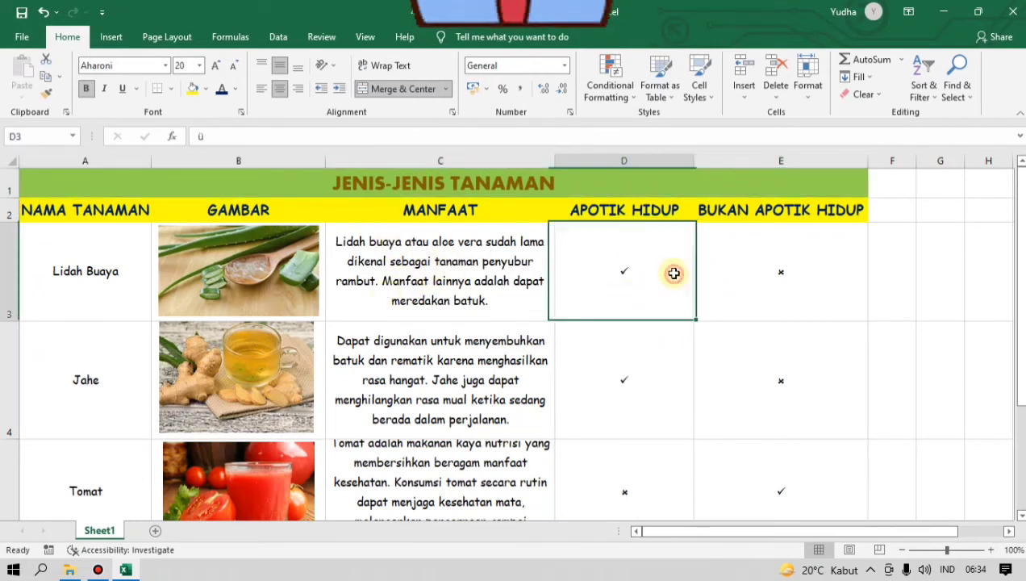
pyautogui.click(760, 280)
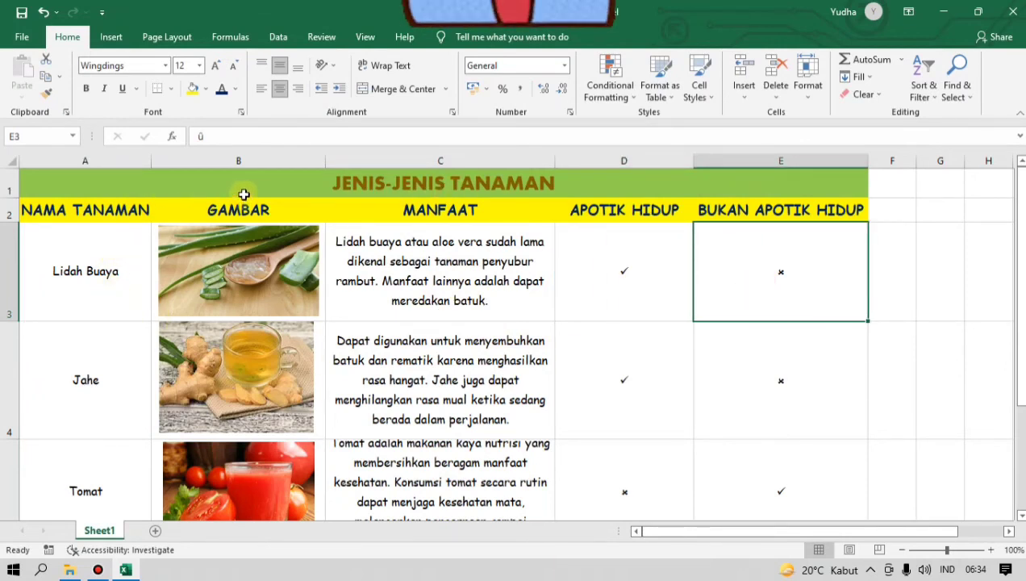
pyautogui.scroll(-5, 647, 316)
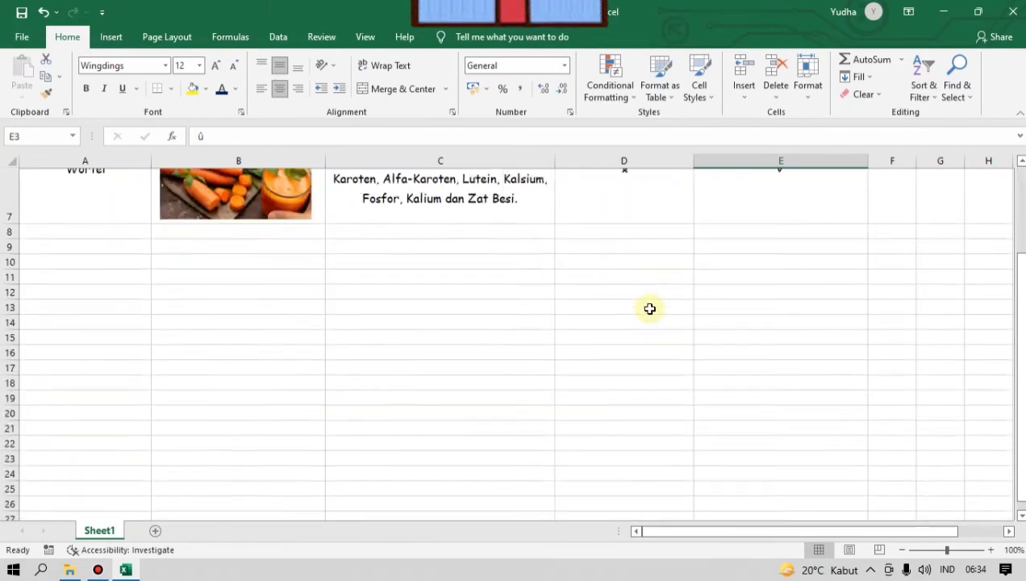
pyautogui.scroll(4, 649, 309)
pyautogui.scroll(1, 649, 309)
pyautogui.moveTo(1020, 266); pyautogui.dragTo(1019, 202)
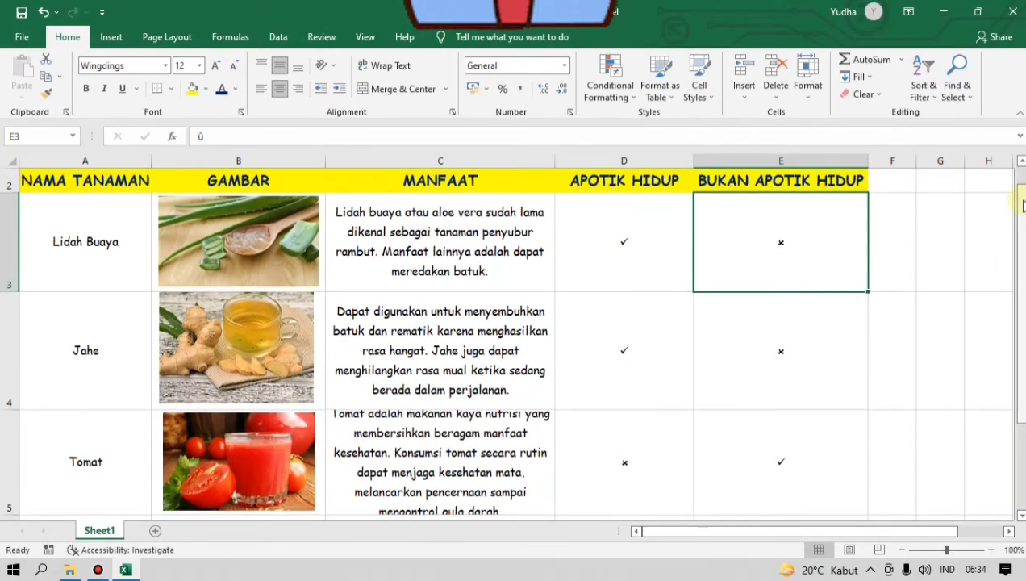
# - Apply All Borders to the table range A1:E7
pyautogui.click(73, 180)
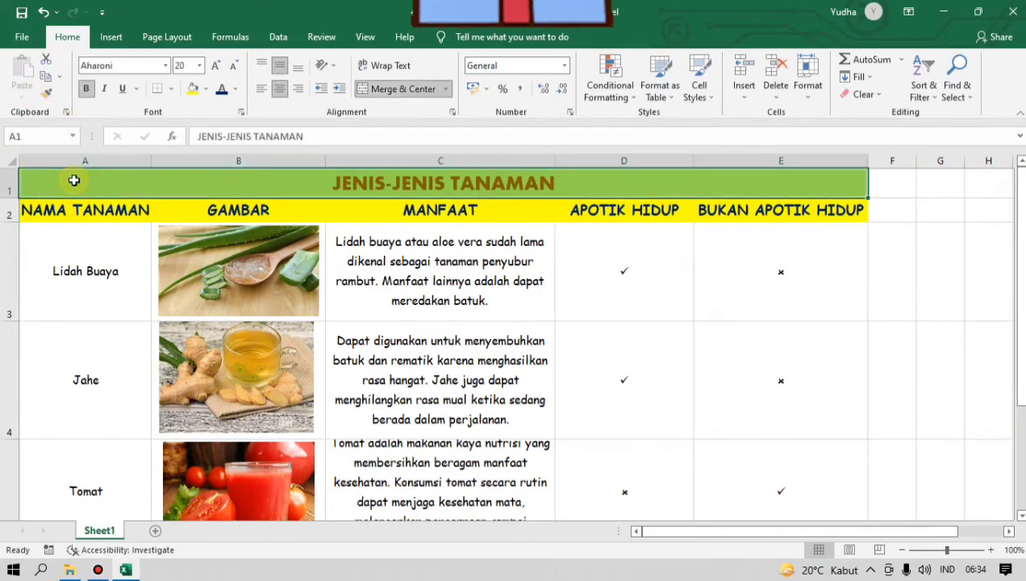
pyautogui.moveTo(79, 182); pyautogui.dragTo(78, 436)
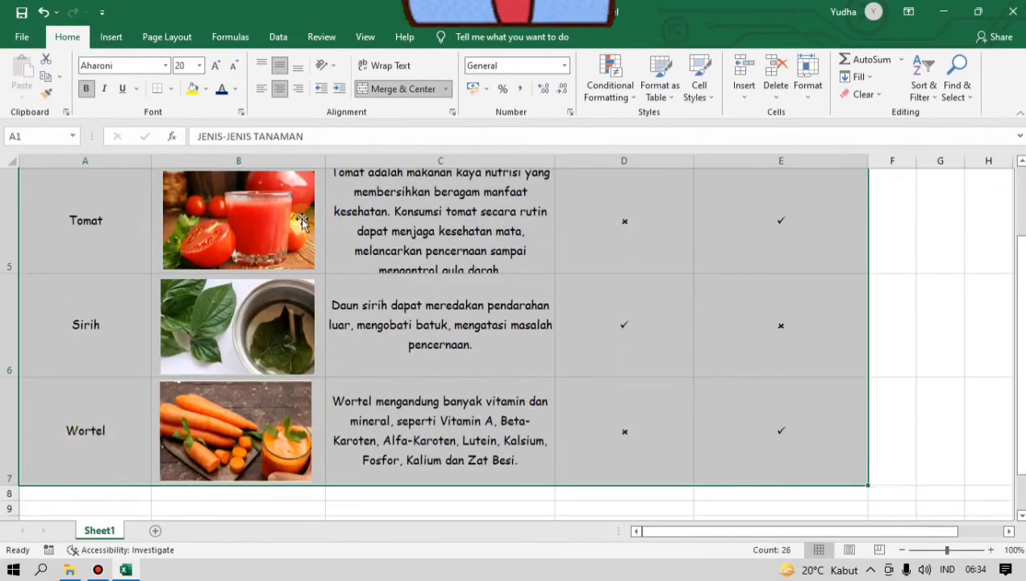
pyautogui.click(172, 90)
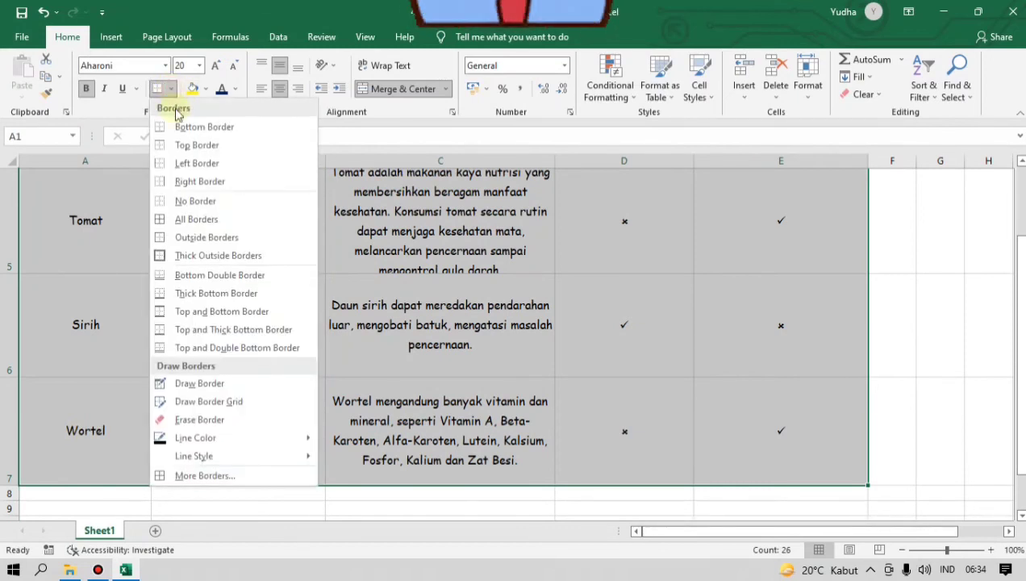
pyautogui.click(208, 226)
pyautogui.scroll(2, 685, 234)
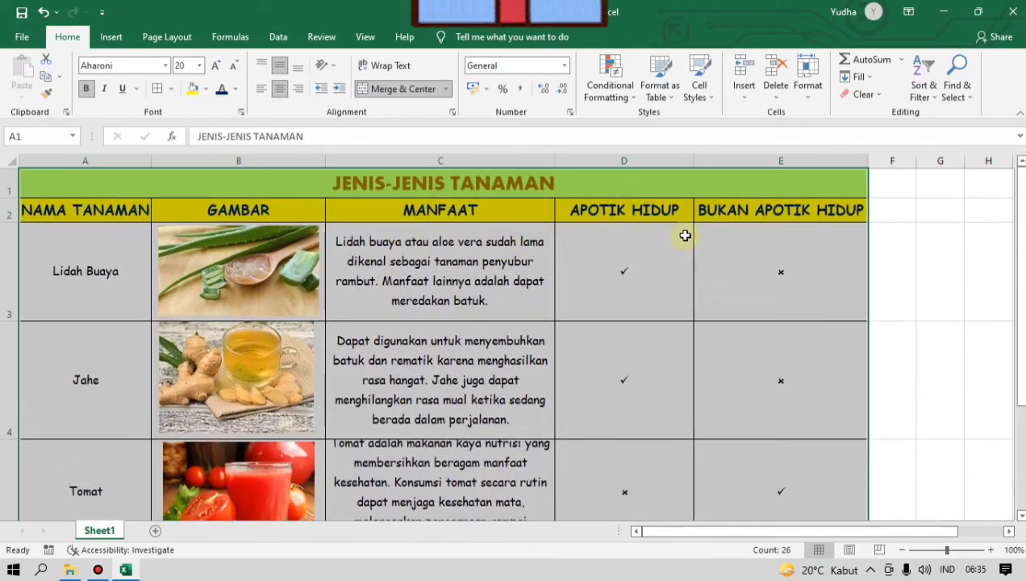
pyautogui.click(897, 271)
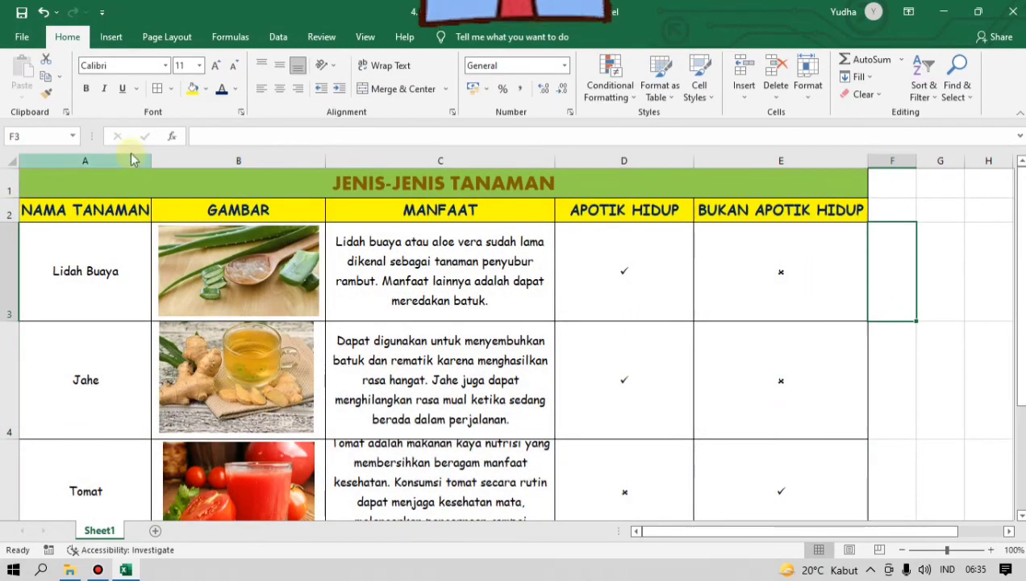
# - Widen column A slightly
pyautogui.moveTo(151, 160); pyautogui.dragTo(156, 159)
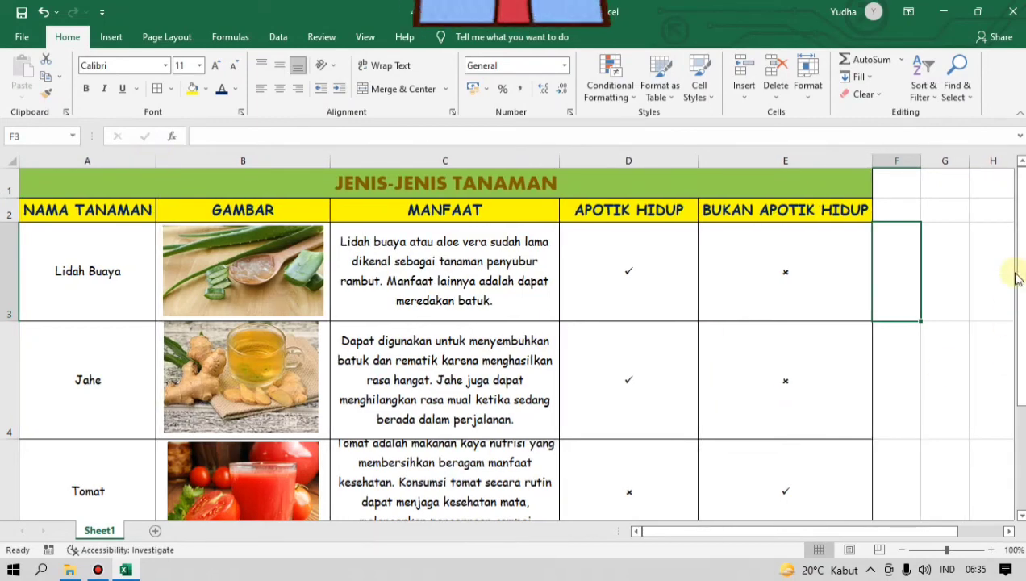
pyautogui.click(961, 288)
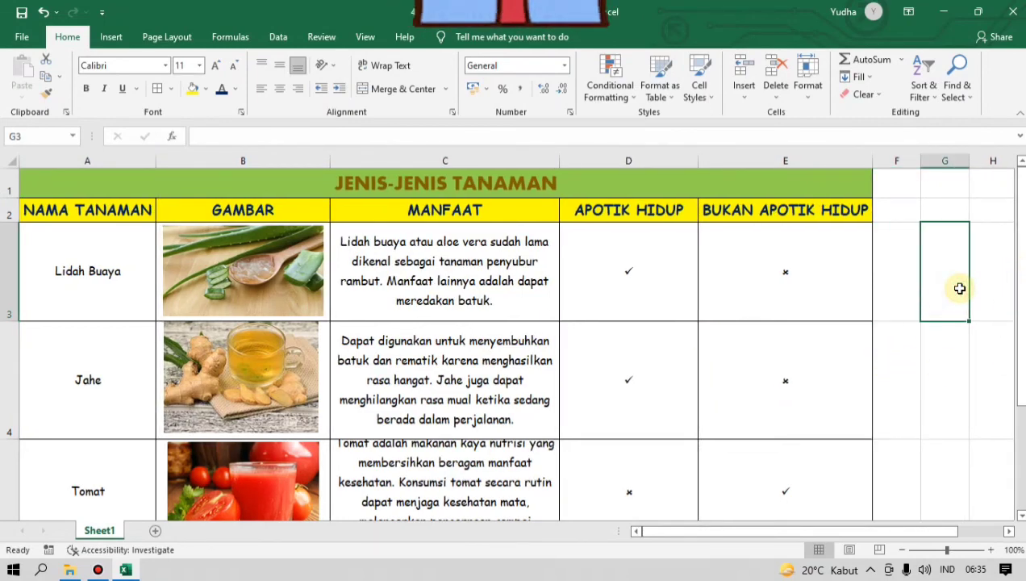
pyautogui.scroll(-3, 961, 289)
pyautogui.scroll(3, 960, 289)
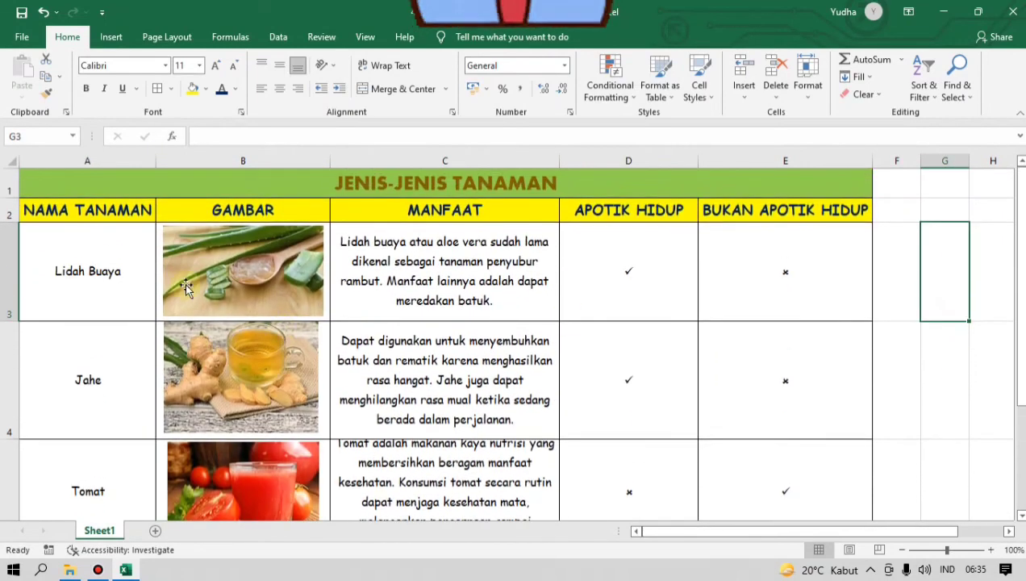
# - Fill plant rows A3:E7 with Gold, Accent 4, Lighter 60%
pyautogui.click(119, 266)
pyautogui.scroll(-2, 266, 278)
pyautogui.moveTo(266, 279); pyautogui.dragTo(737, 256)
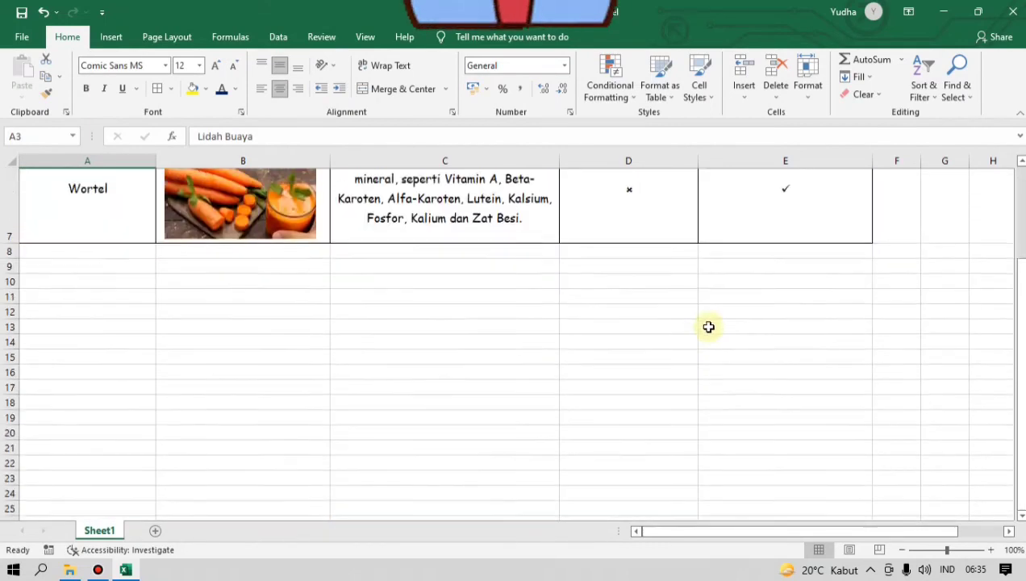
pyautogui.scroll(2, 737, 256)
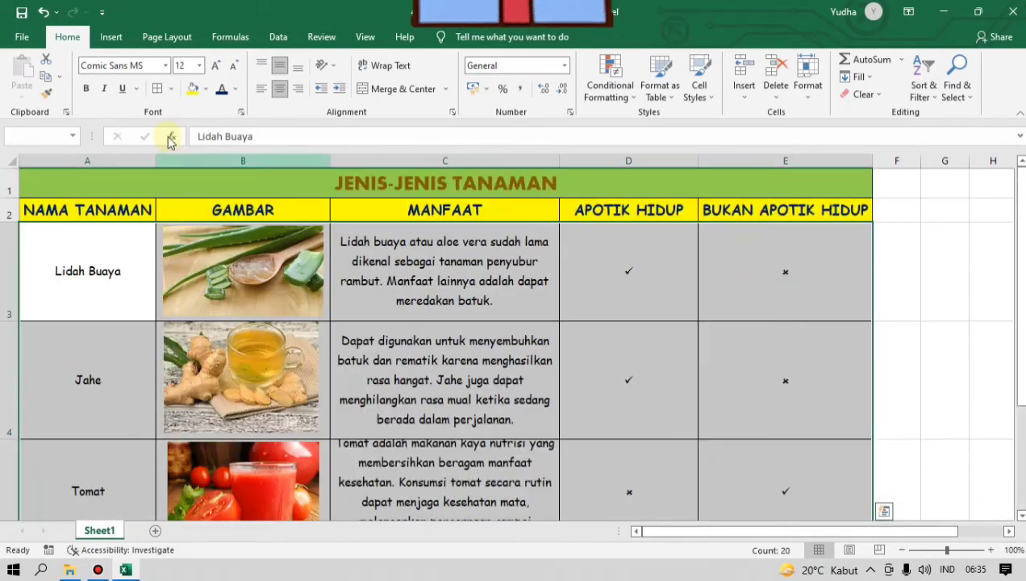
pyautogui.click(207, 89)
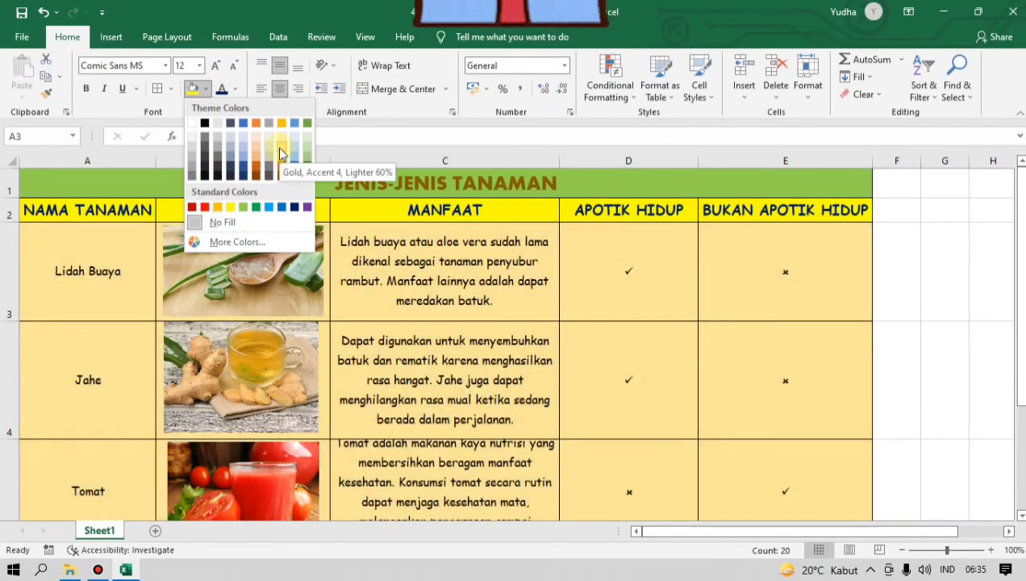
pyautogui.click(281, 154)
pyautogui.click(887, 279)
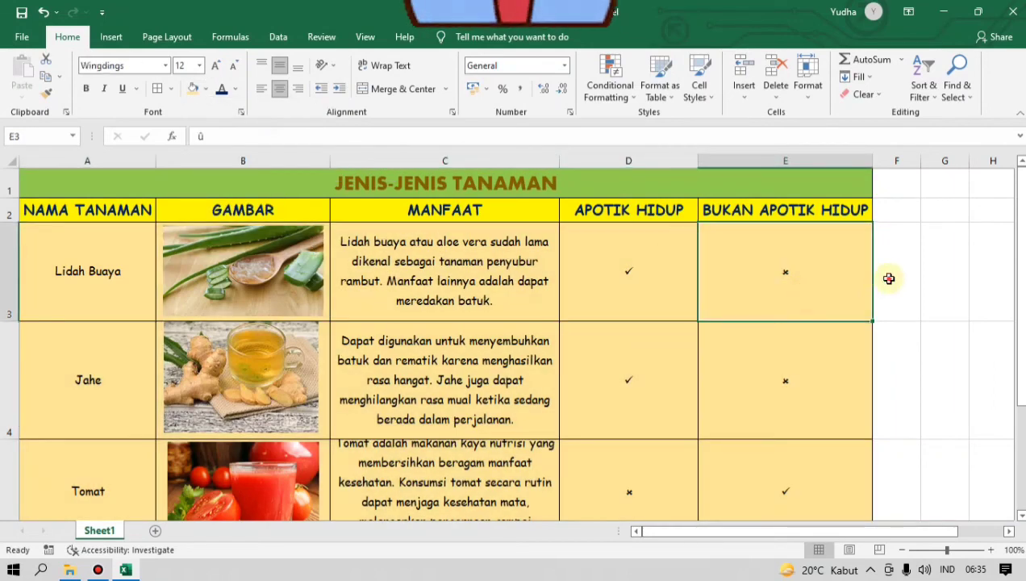
pyautogui.scroll(-1, 692, 284)
# - Adjust the Tomat row height to fit its description text
pyautogui.scroll(-1, 691, 284)
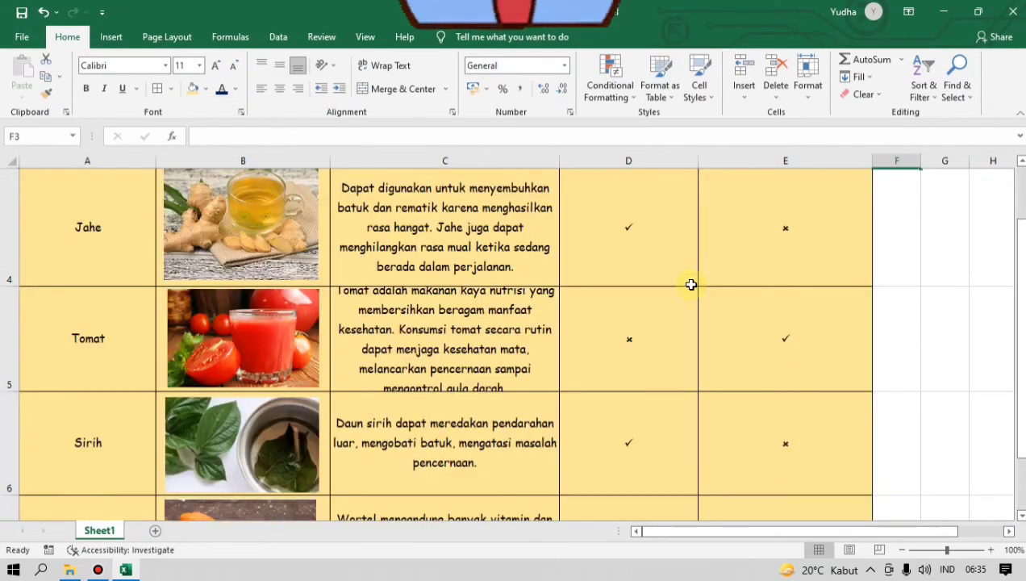
pyautogui.moveTo(7, 392); pyautogui.dragTo(6, 398)
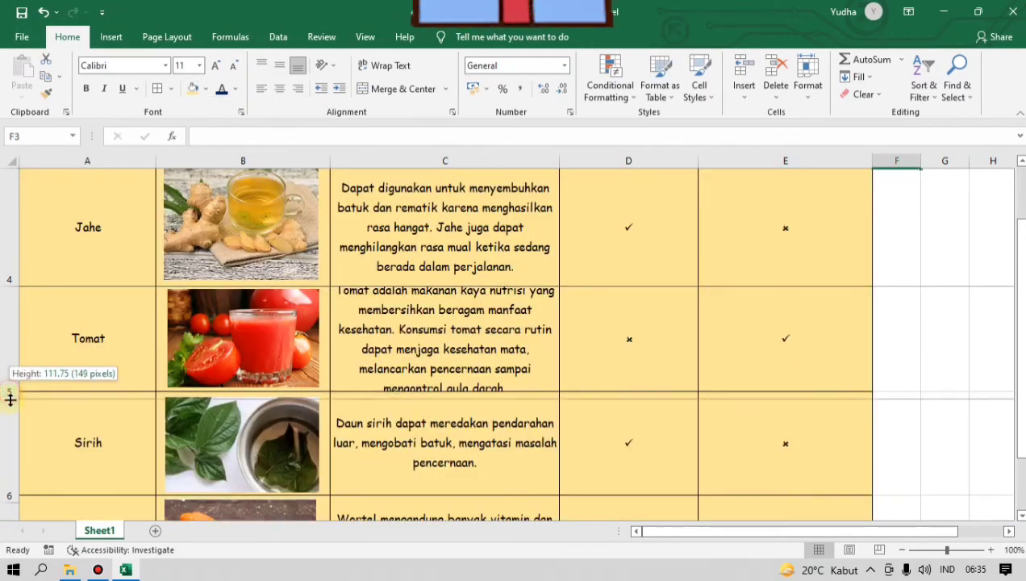
pyautogui.scroll(1, 363, 345)
pyautogui.scroll(-1, 363, 345)
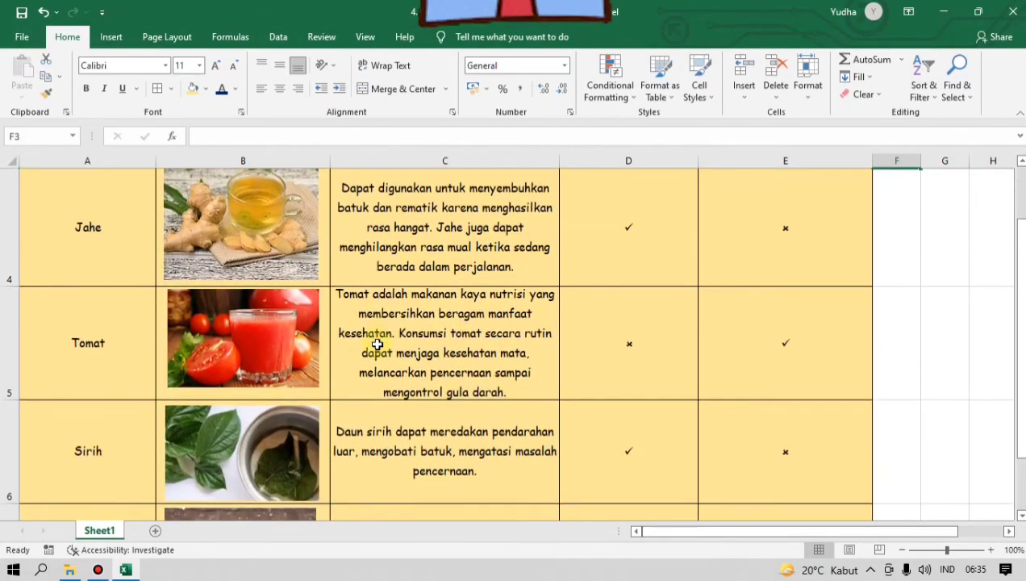
pyautogui.moveTo(5, 392); pyautogui.dragTo(7, 401)
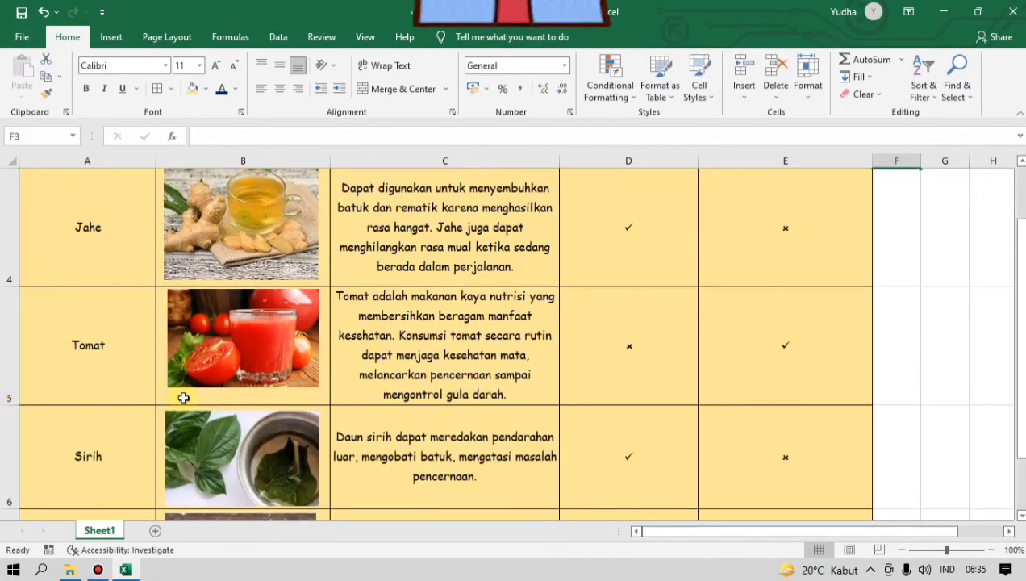
pyautogui.scroll(-1, 188, 390)
pyautogui.scroll(1, 188, 394)
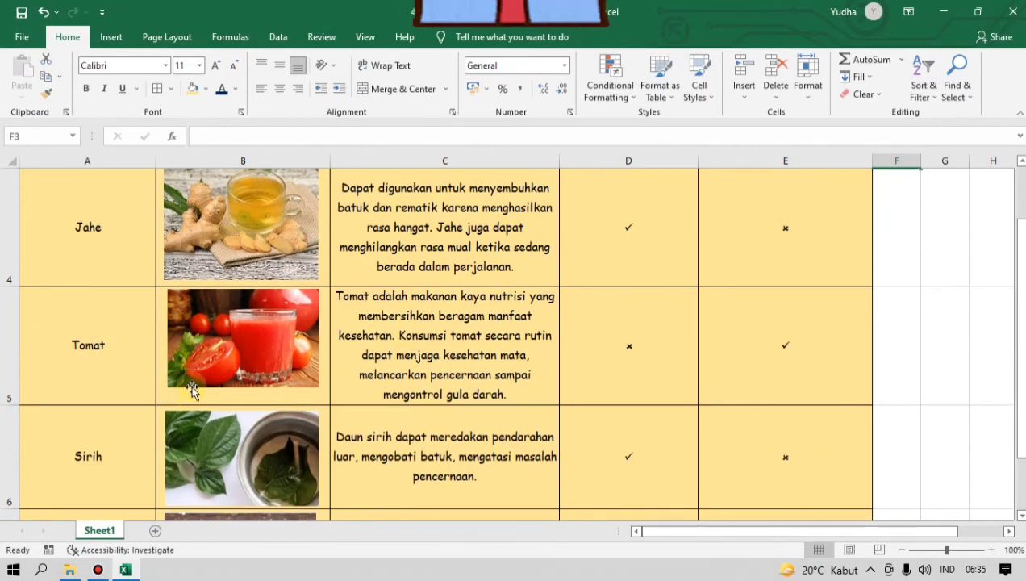
pyautogui.scroll(1, 533, 341)
pyautogui.scroll(1, 549, 290)
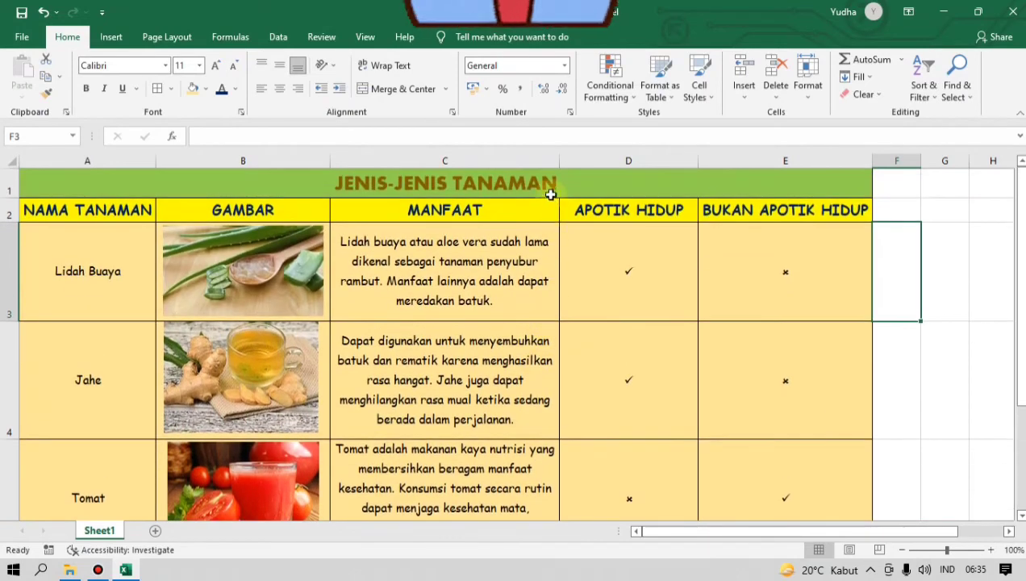
# - Widen the MANFAAT column C and slightly shorten the Jahe and Tomat rows
pyautogui.moveTo(560, 161); pyautogui.dragTo(590, 162)
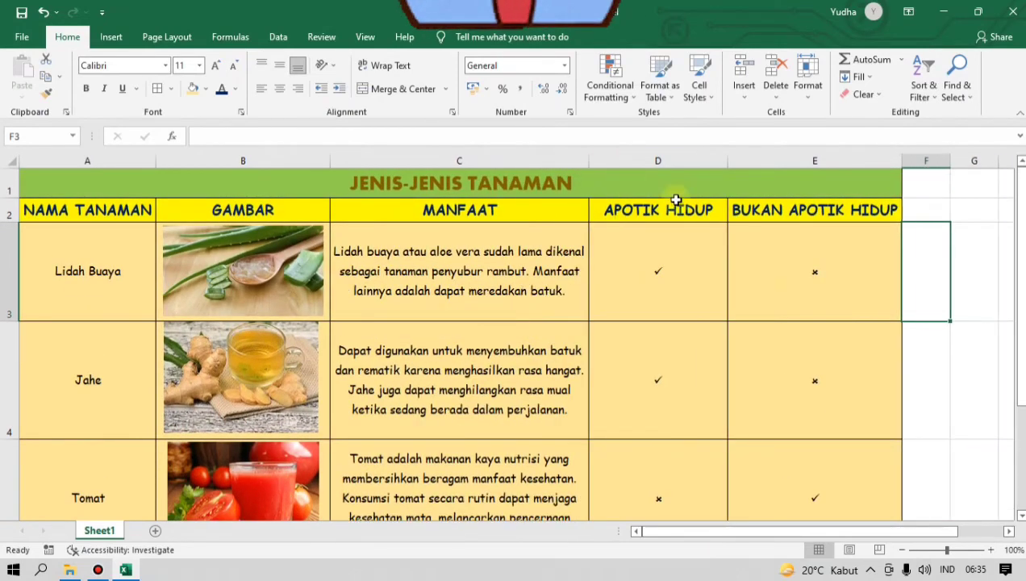
pyautogui.scroll(-1, 504, 306)
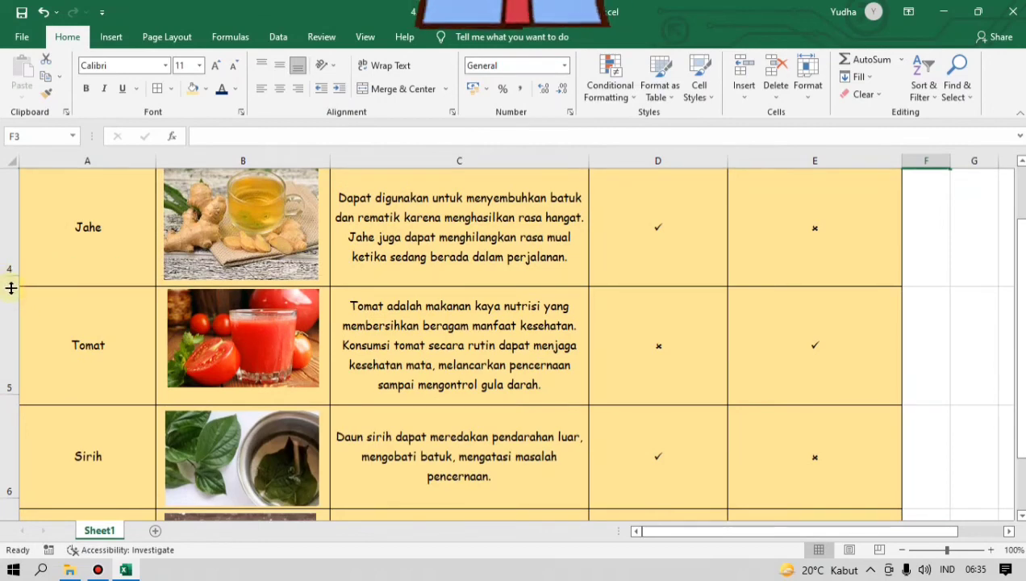
pyautogui.moveTo(11, 286); pyautogui.dragTo(12, 276)
pyautogui.moveTo(15, 392); pyautogui.dragTo(16, 389)
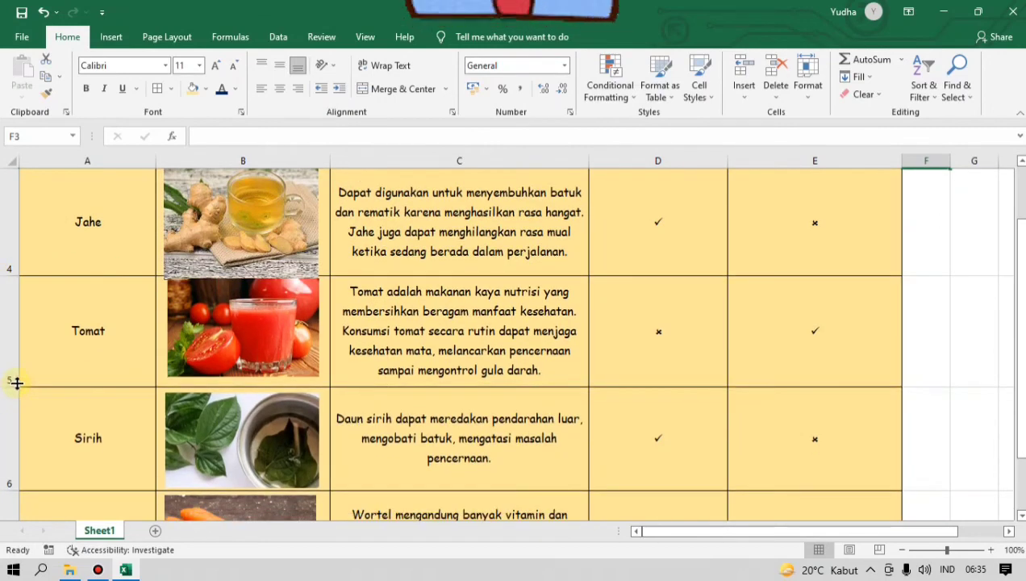
pyautogui.scroll(1, 16, 386)
pyautogui.scroll(-1, 21, 380)
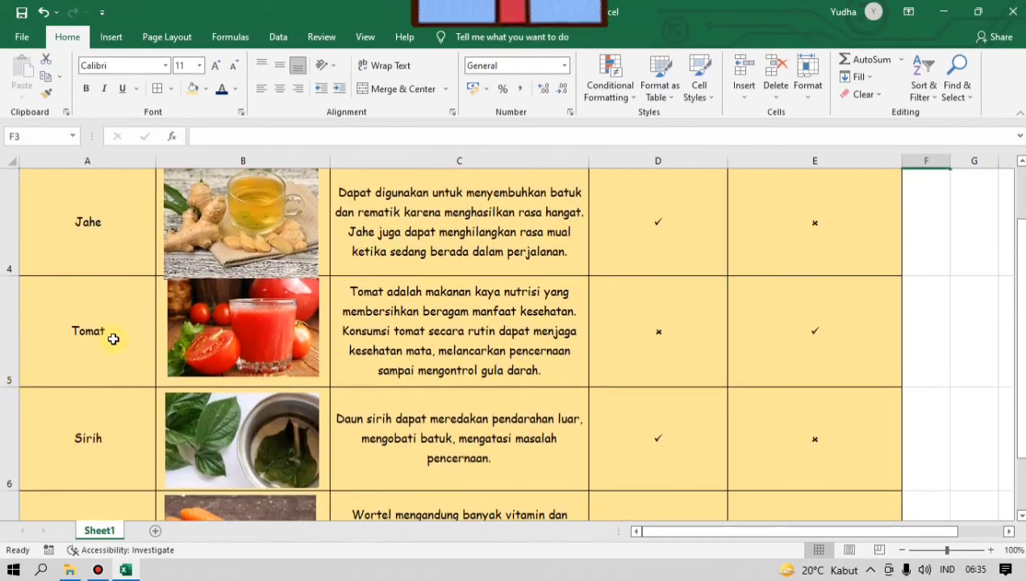
pyautogui.scroll(1, 121, 339)
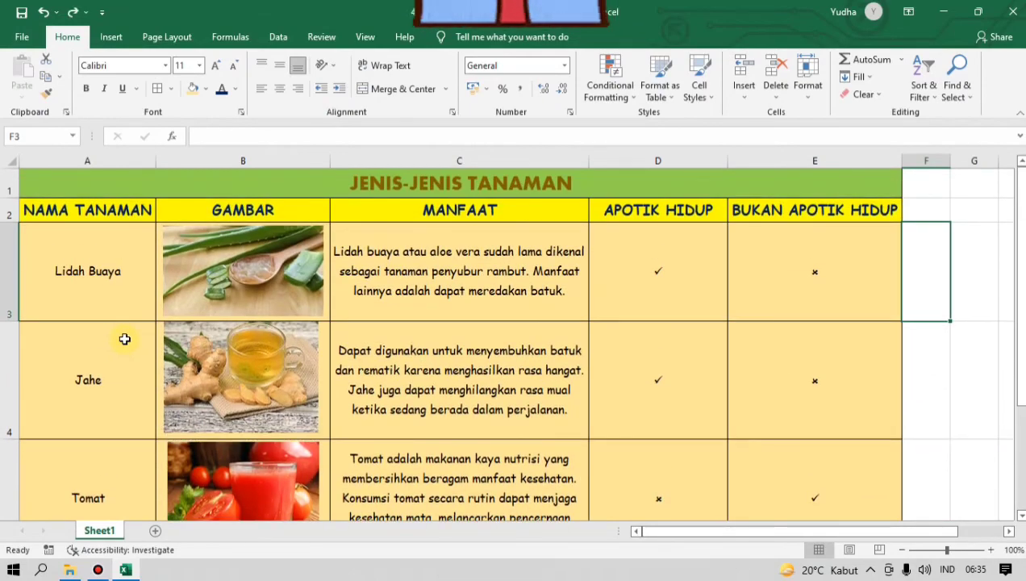
pyautogui.scroll(-1, 310, 334)
pyautogui.scroll(1, 310, 335)
pyautogui.scroll(-2, 310, 334)
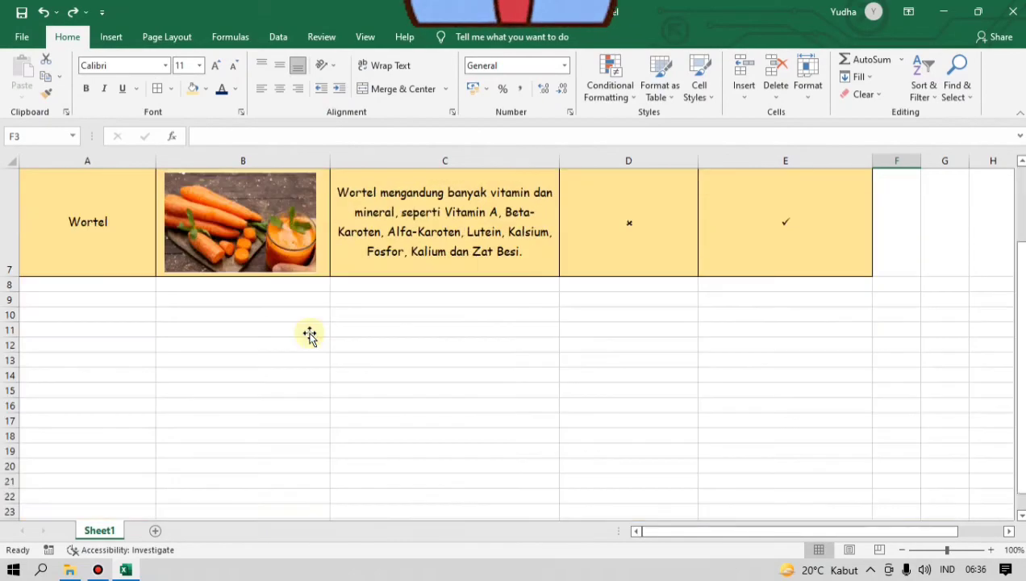
pyautogui.scroll(2, 309, 334)
pyautogui.scroll(1, 310, 334)
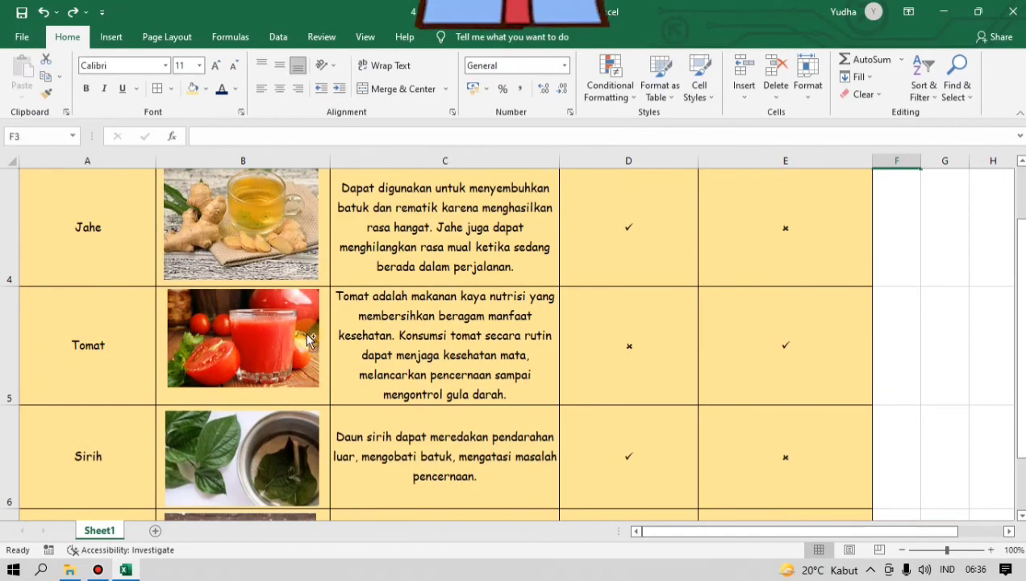
pyautogui.scroll(1, 308, 331)
pyautogui.scroll(-2, 411, 343)
pyautogui.scroll(3, 411, 343)
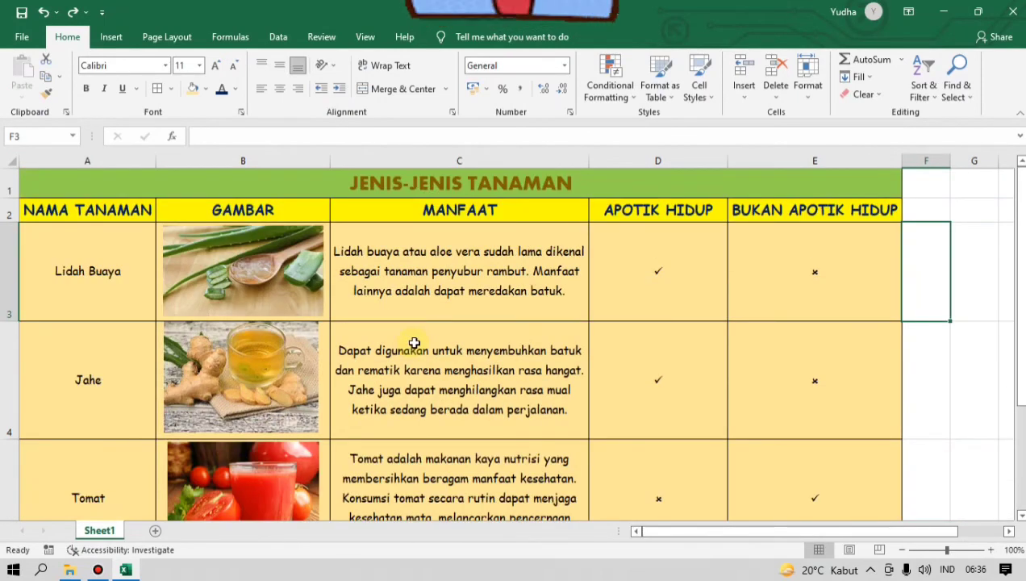
pyautogui.scroll(-1, 414, 343)
# - Nudge the Jahe picture to sit inside its GAMBAR cell
pyautogui.click(243, 236)
pyautogui.scroll(1, 243, 236)
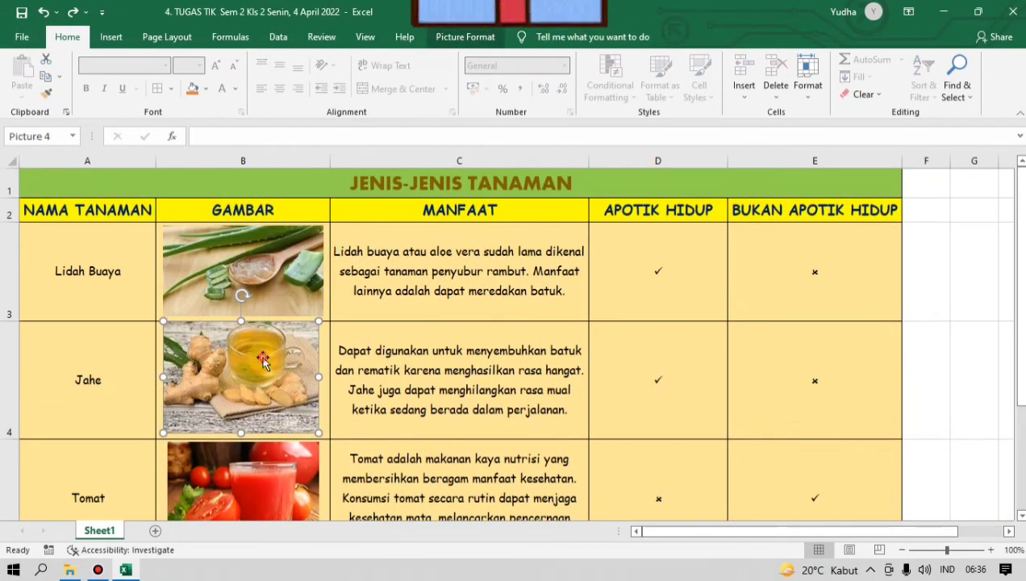
pyautogui.moveTo(262, 363); pyautogui.dragTo(266, 359)
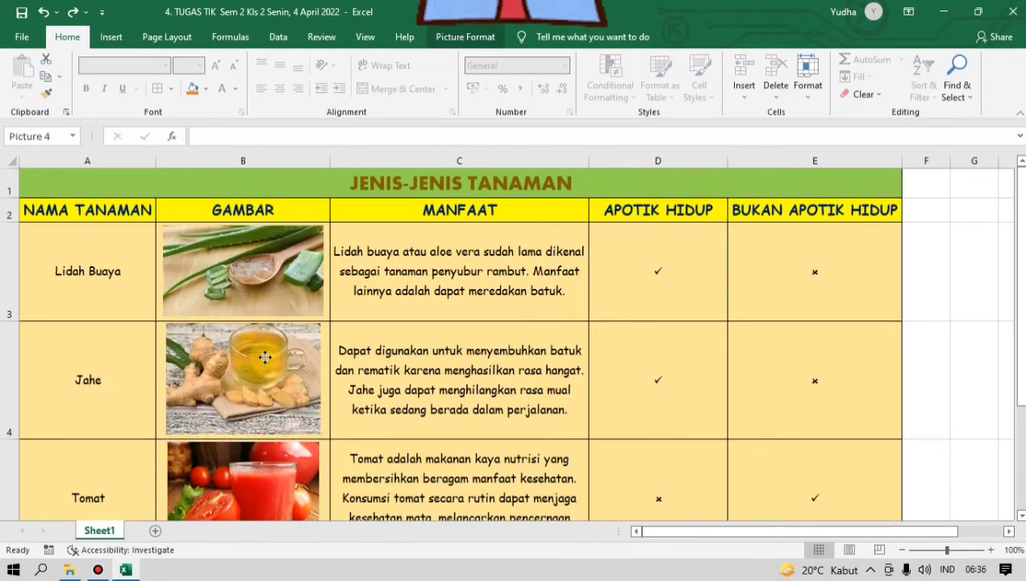
pyautogui.scroll(-1, 266, 359)
# - Center the Tomat picture in its cell, then select the Sirih picture
pyautogui.click(263, 348)
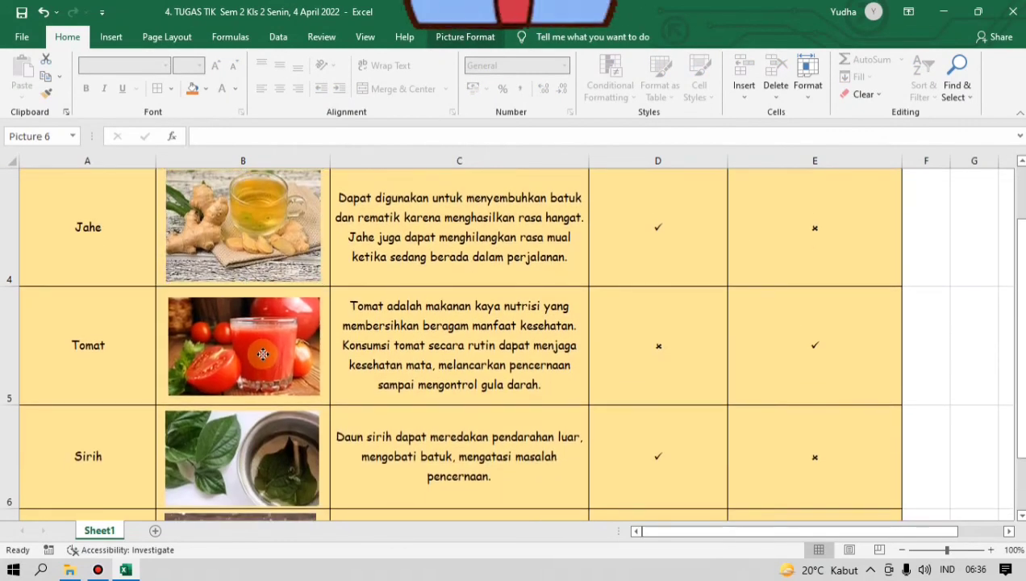
pyautogui.moveTo(263, 349); pyautogui.dragTo(265, 350)
pyautogui.scroll(-1, 273, 345)
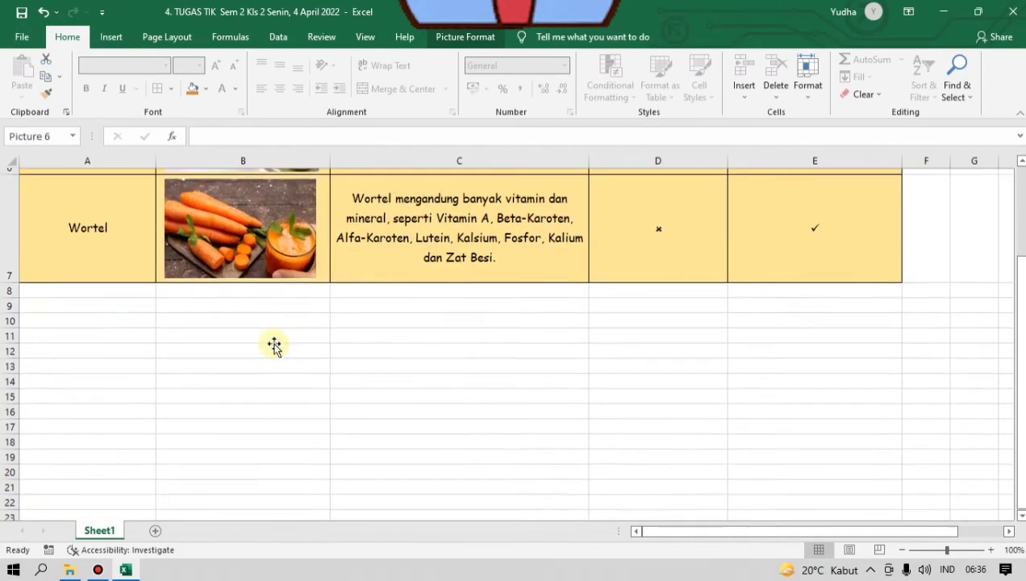
pyautogui.scroll(1, 274, 297)
pyautogui.click(252, 442)
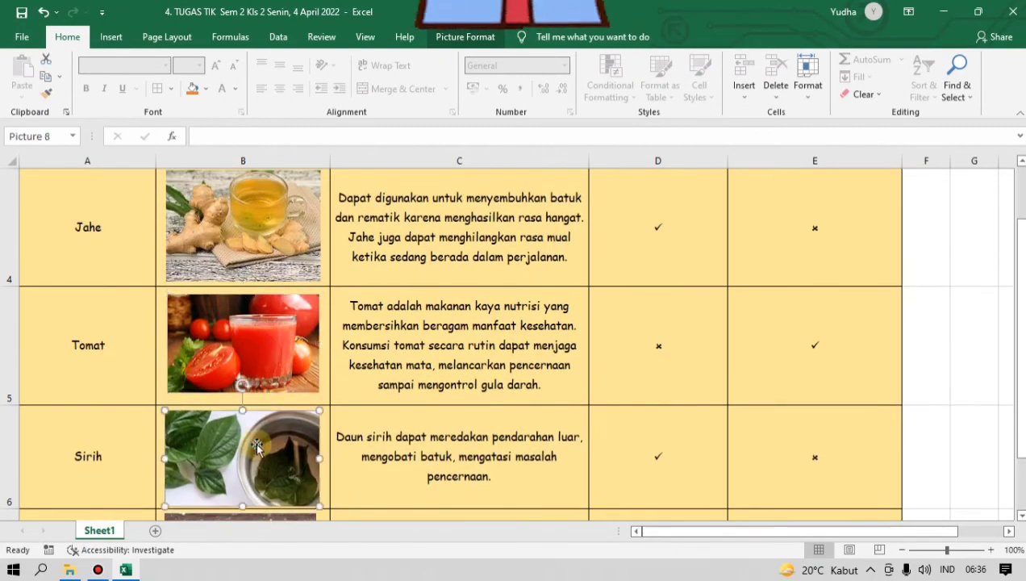
pyautogui.scroll(1, 798, 293)
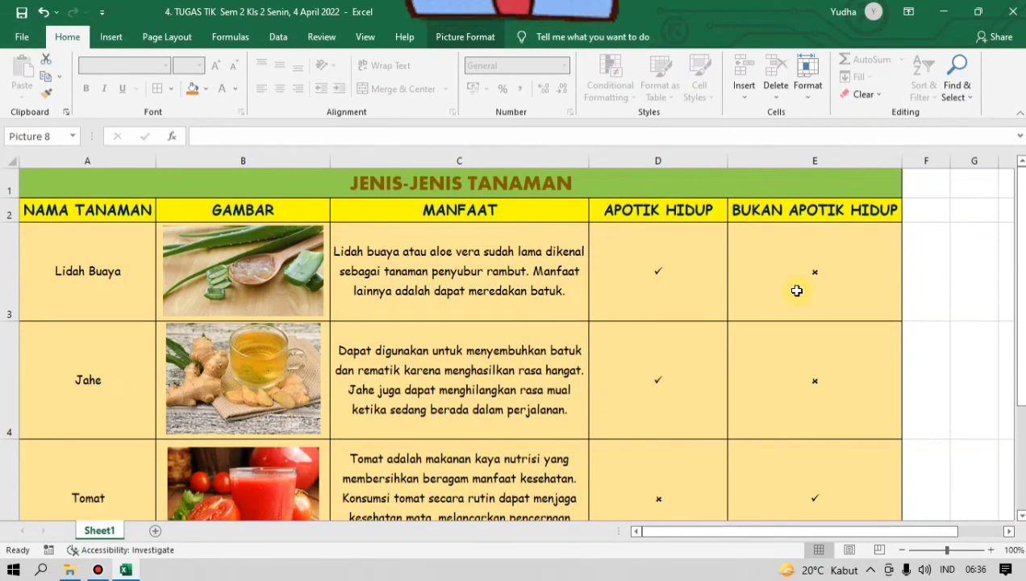
pyautogui.scroll(-1, 647, 339)
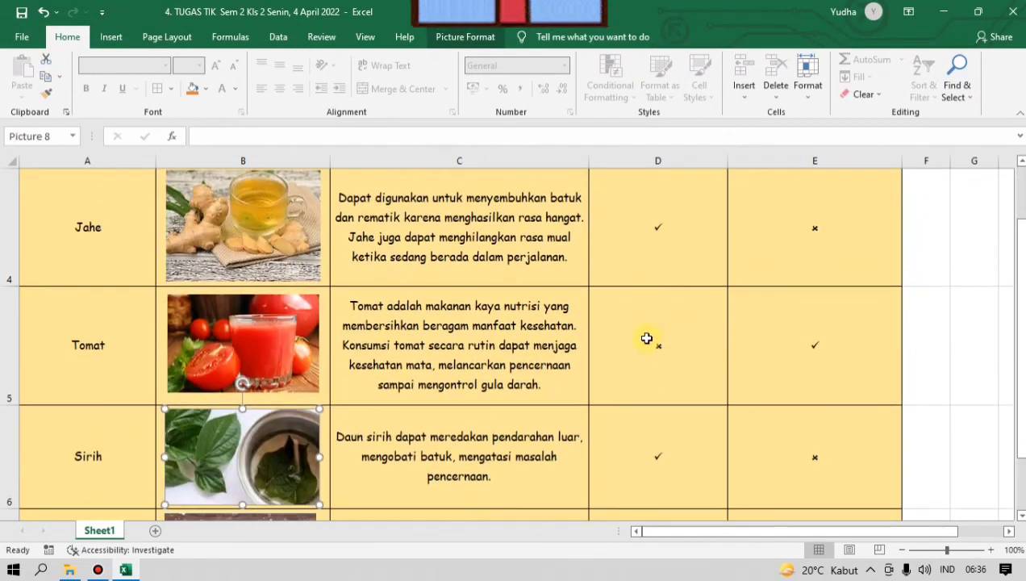
pyautogui.scroll(-1, 454, 360)
pyautogui.scroll(1, 454, 360)
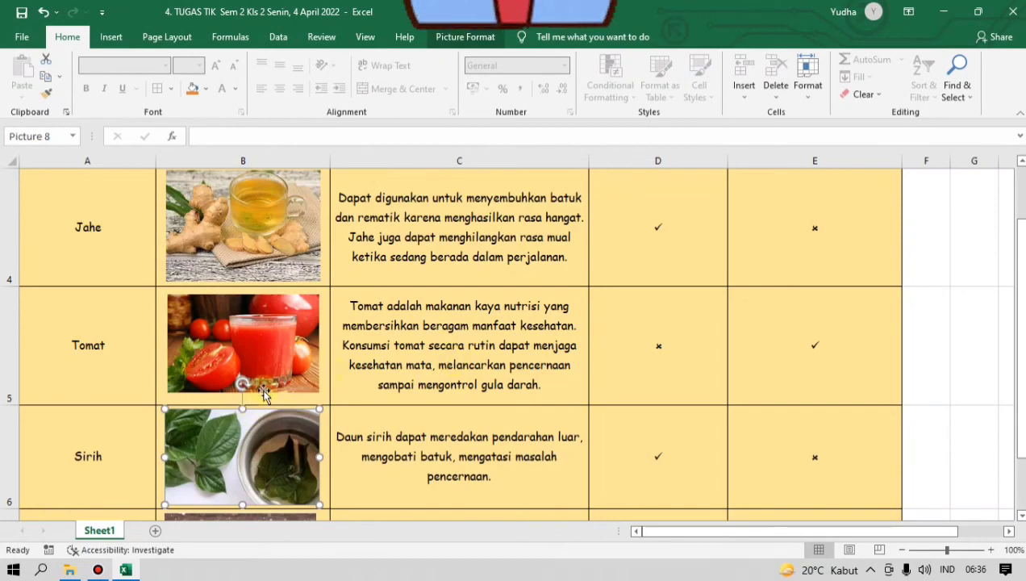
pyautogui.scroll(1, 313, 315)
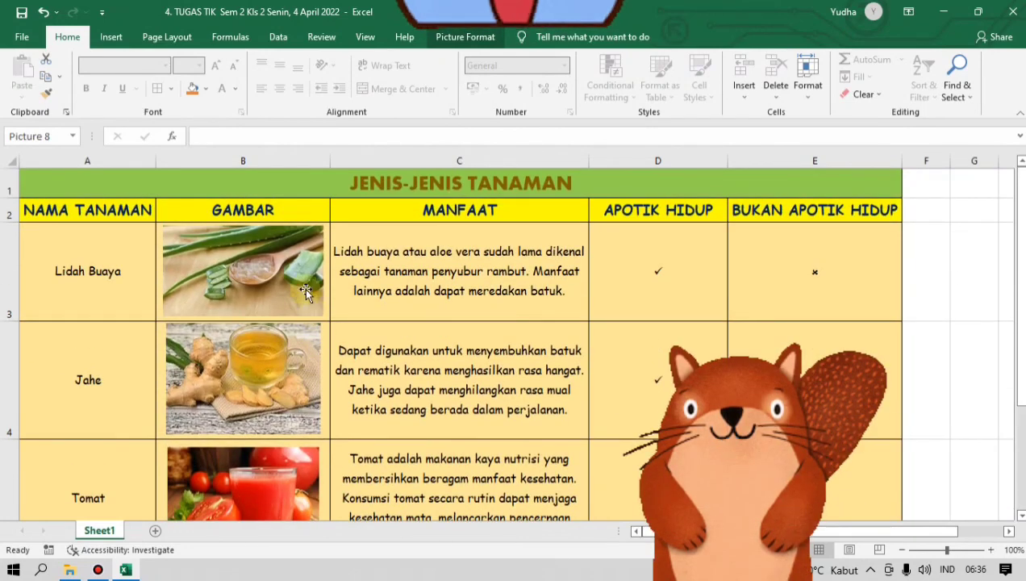